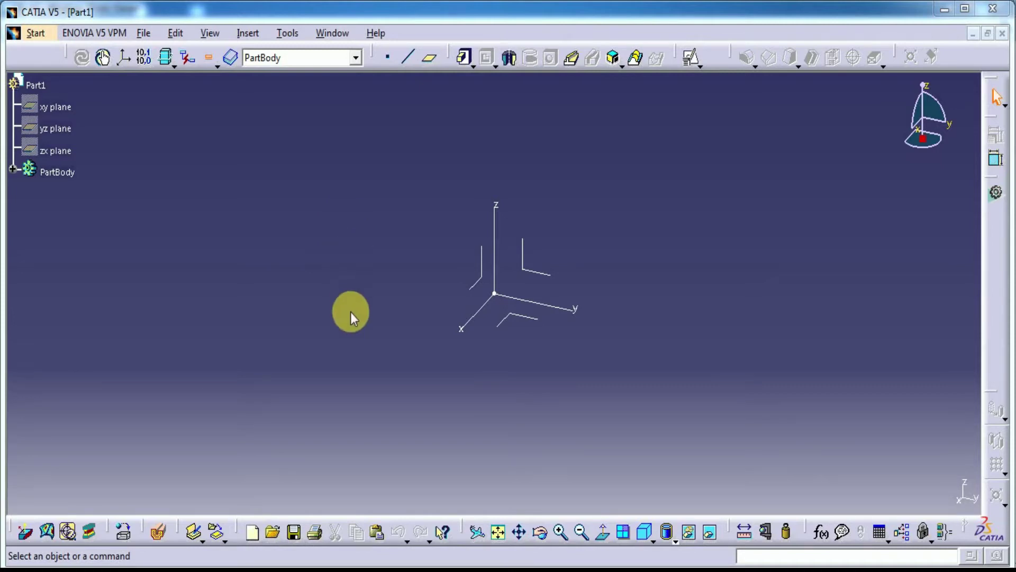
- Switch to the Fig. 20-62 bracket reference drawing (100 long, 75 high) in Windows Photo Viewer
{"action": "key", "text": "alt+Tab"}
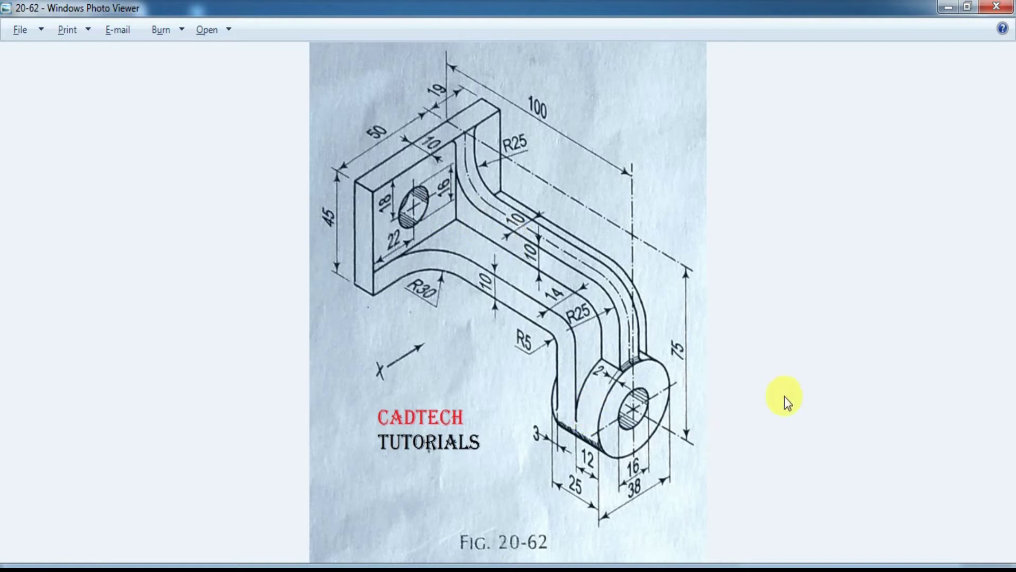
- Minimize the drawing and start a positioned sketch on the yz plane
{"action": "left_click", "coordinate": [947, 7]}
{"action": "left_click", "coordinate": [530, 276]}
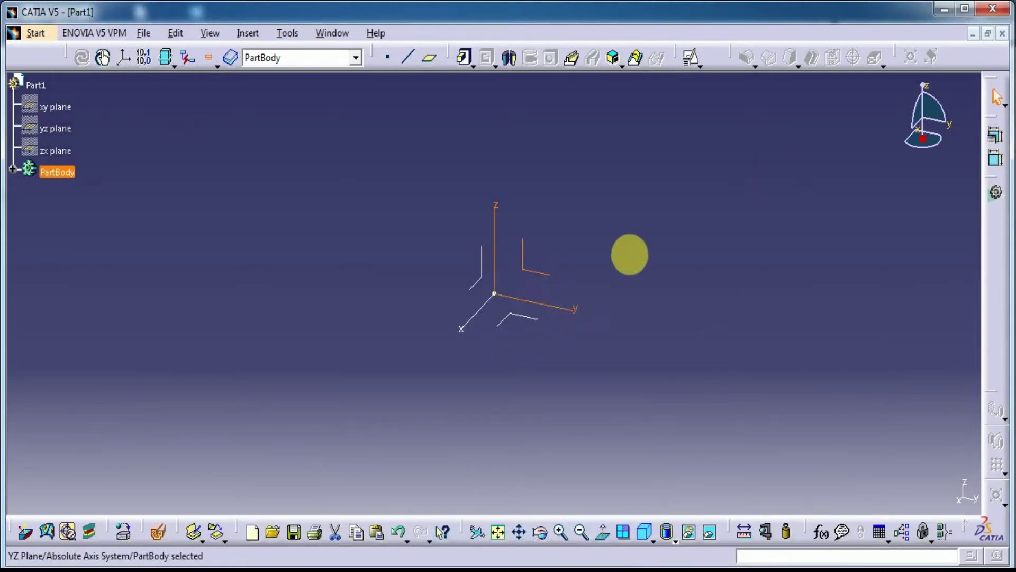
{"action": "left_click", "coordinate": [691, 57]}
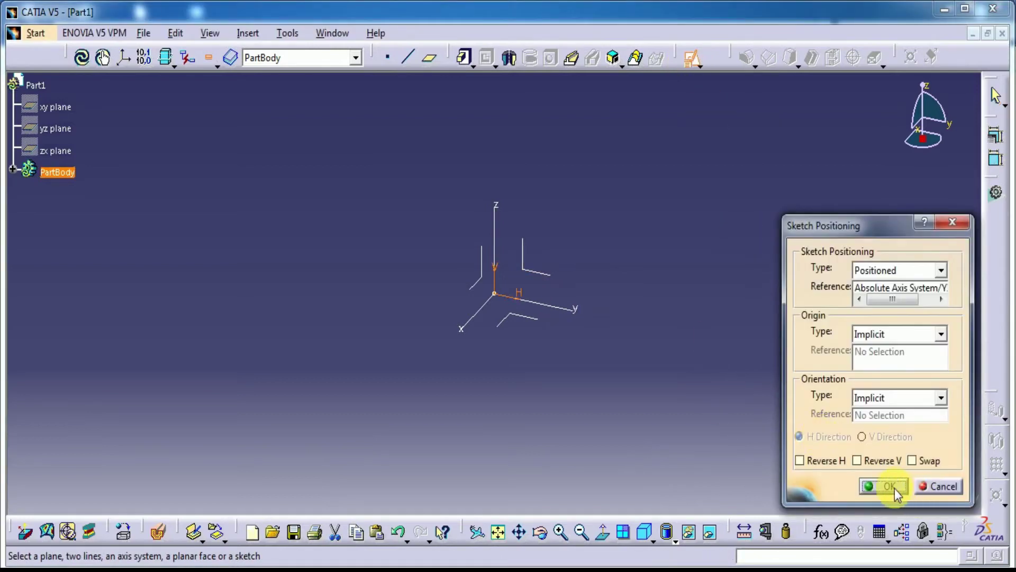
{"action": "left_click", "coordinate": [894, 490]}
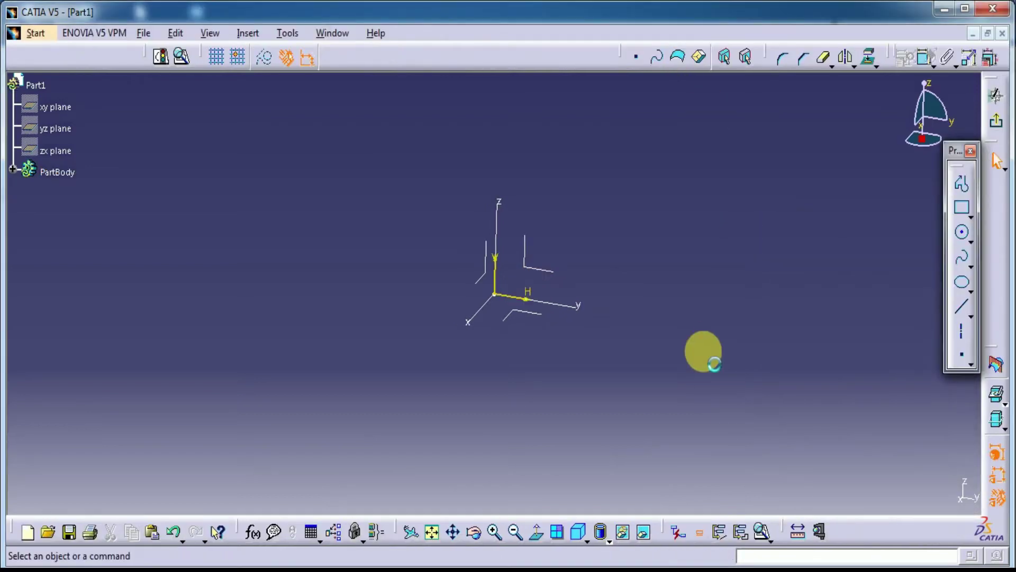
- Draw a closed six-line L-shaped profile starting and ending at the origin
{"action": "left_click", "coordinate": [969, 188]}
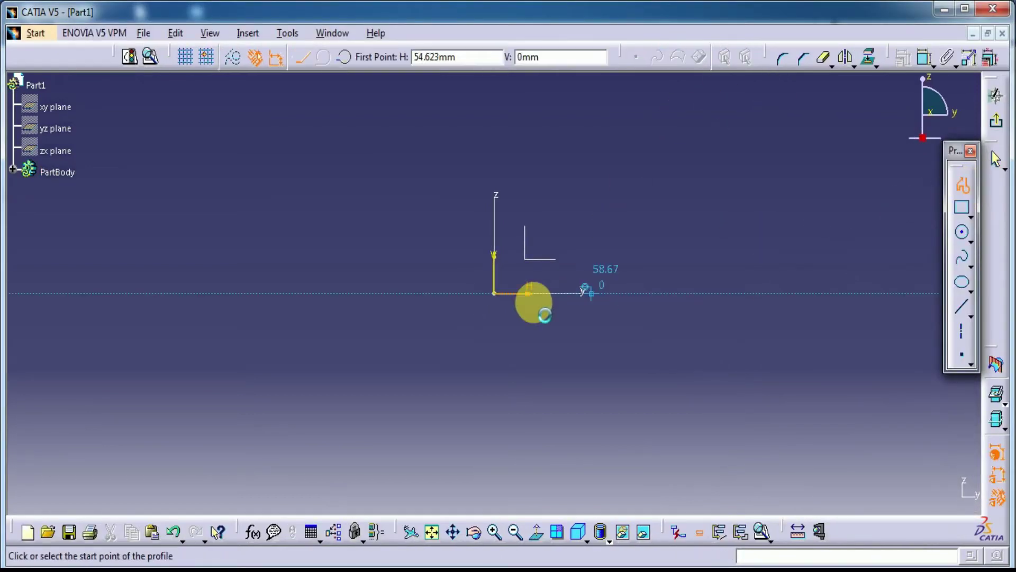
{"action": "left_click", "coordinate": [495, 293]}
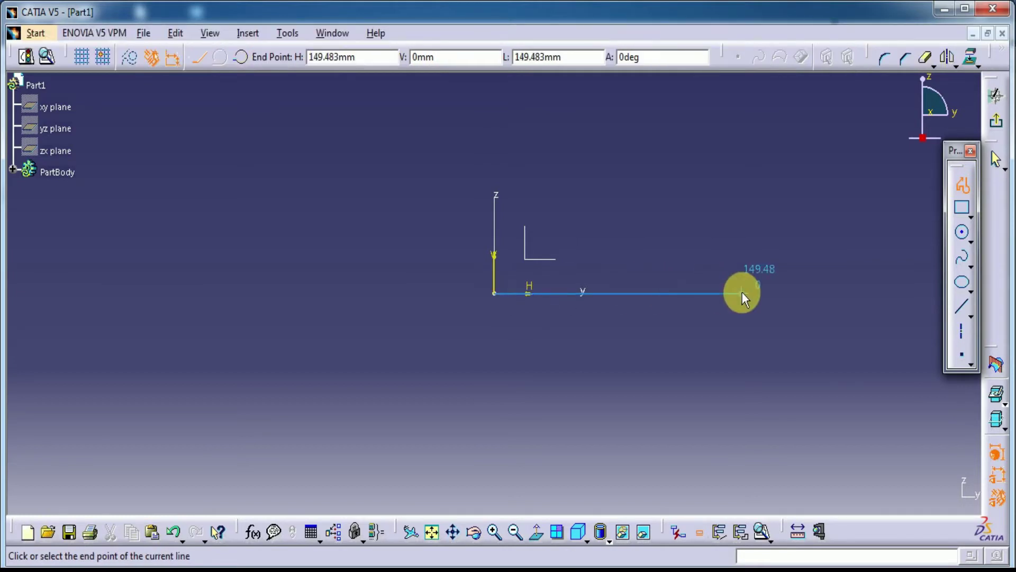
{"action": "left_click", "coordinate": [742, 293]}
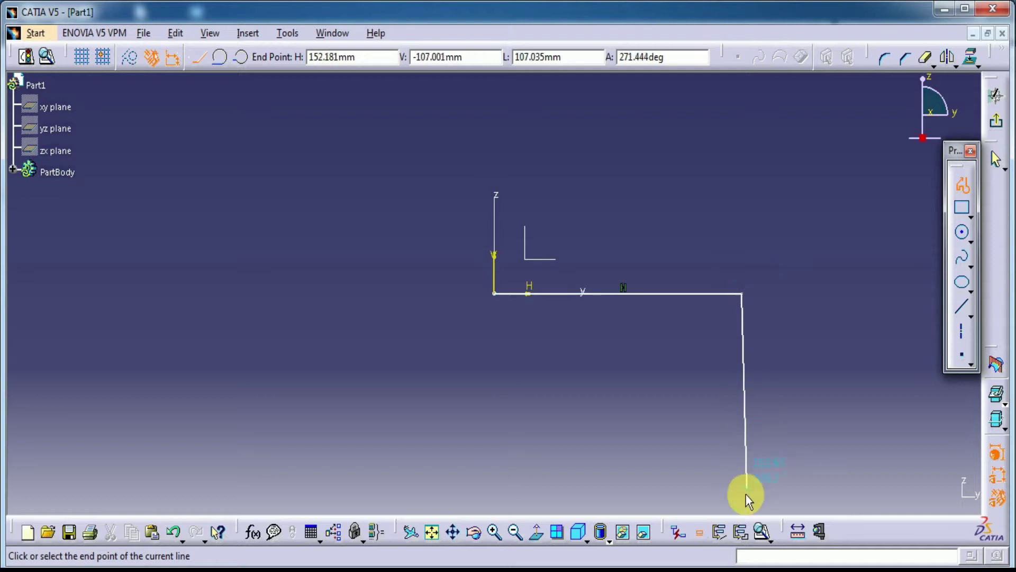
{"action": "left_click", "coordinate": [742, 501]}
{"action": "left_click", "coordinate": [798, 500]}
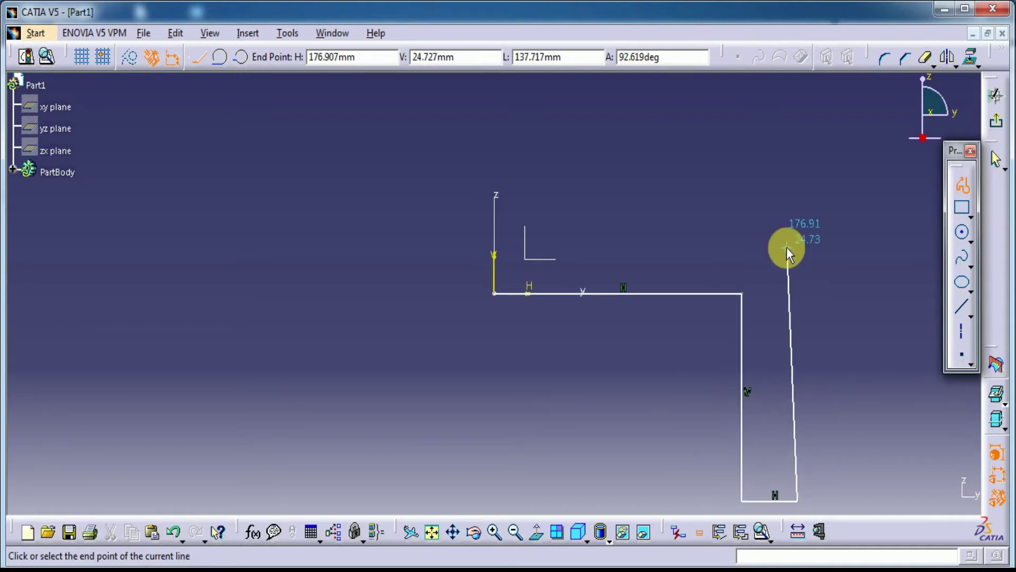
{"action": "left_click", "coordinate": [799, 240]}
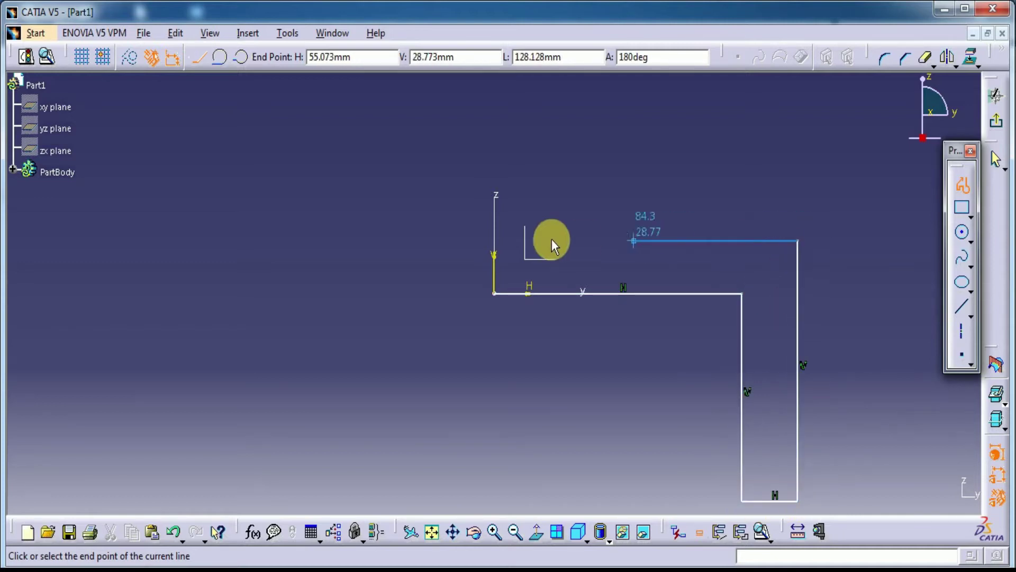
{"action": "left_click", "coordinate": [493, 240]}
{"action": "left_click", "coordinate": [494, 293]}
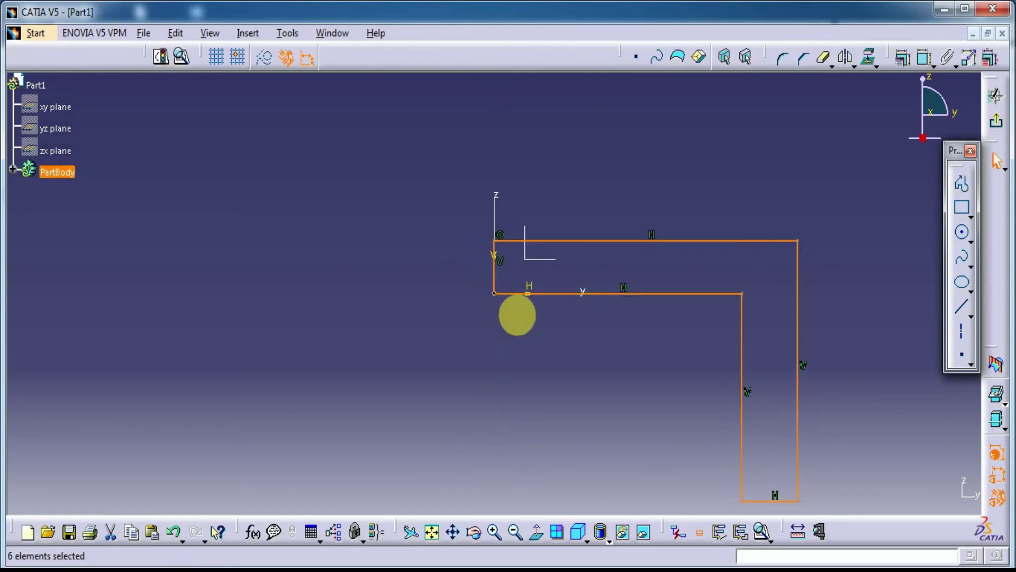
- Dimension the top line to 88 and the lower horizontal line to 78
{"action": "left_click", "coordinate": [518, 315]}
{"action": "middle_click_drag", "start_coordinate": [669, 363], "coordinate": [574, 325]}
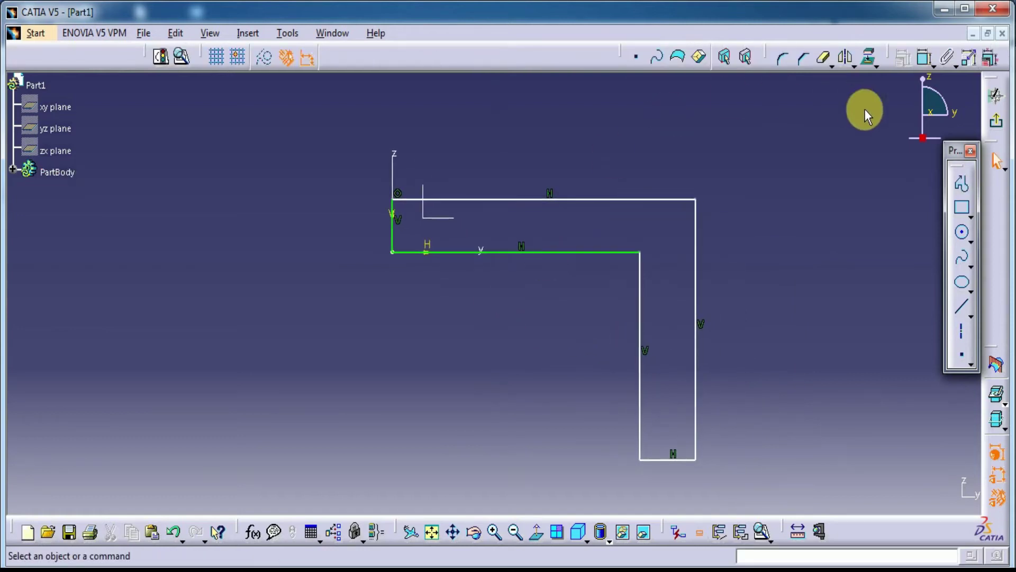
{"action": "left_click", "coordinate": [925, 57]}
{"action": "left_click", "coordinate": [586, 200]}
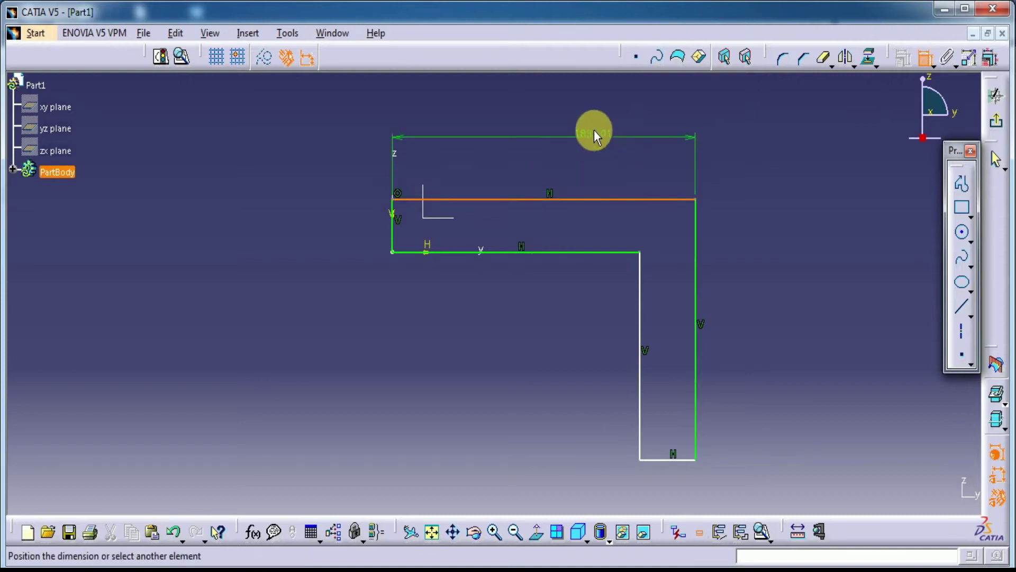
{"action": "left_click", "coordinate": [596, 133]}
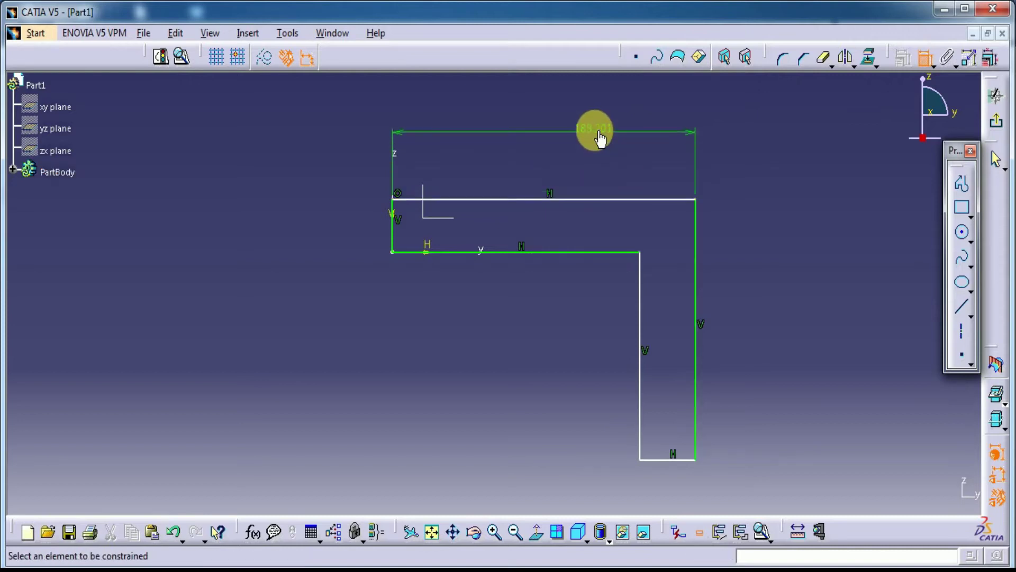
{"action": "left_click", "coordinate": [553, 252]}
{"action": "left_click", "coordinate": [529, 290]}
{"action": "double_click", "coordinate": [594, 132]}
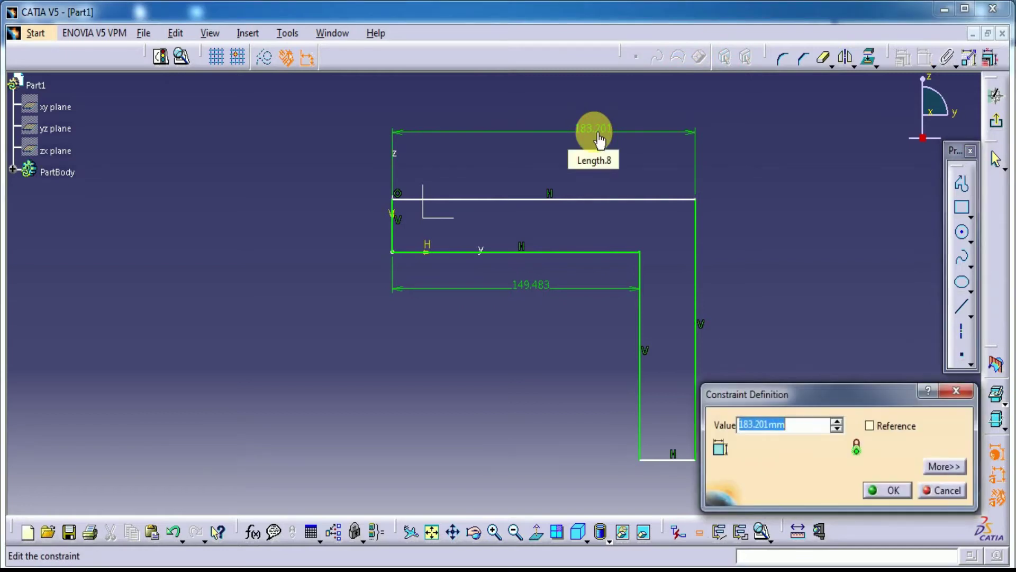
{"action": "type", "text": "88"}
{"action": "key", "text": "Return"}
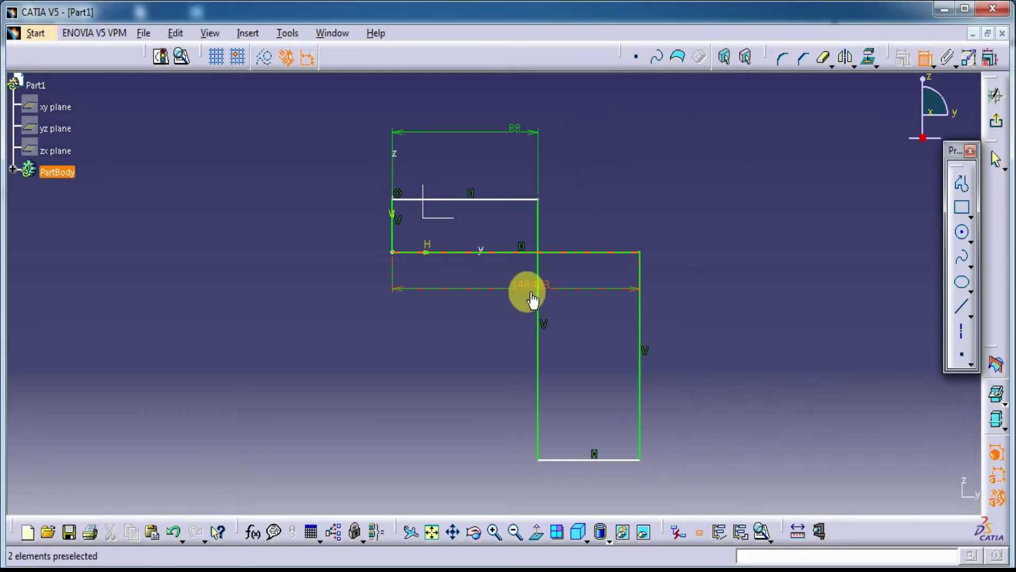
{"action": "double_click", "coordinate": [530, 291]}
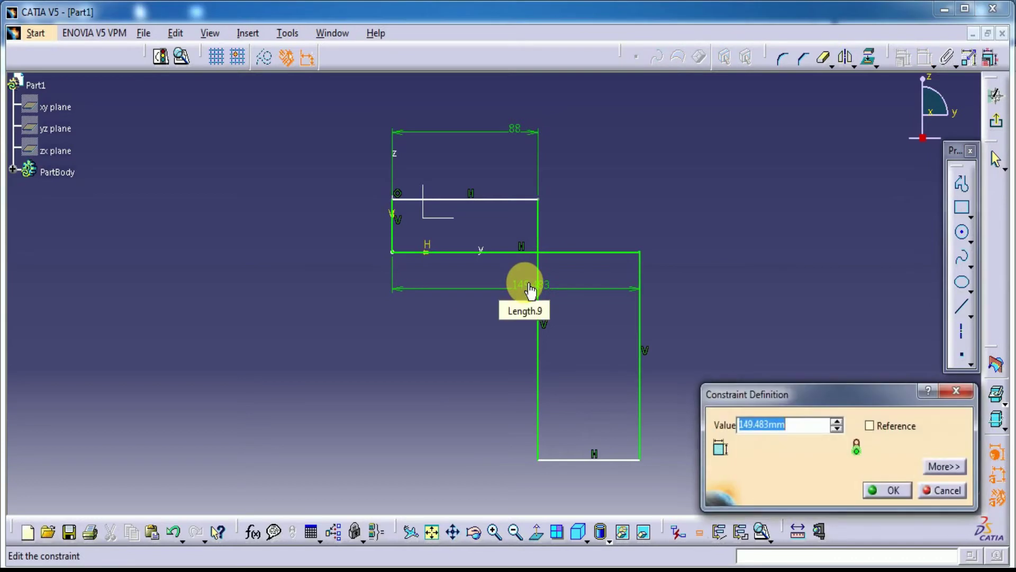
{"action": "type", "text": "78"}
{"action": "key", "text": "Return"}
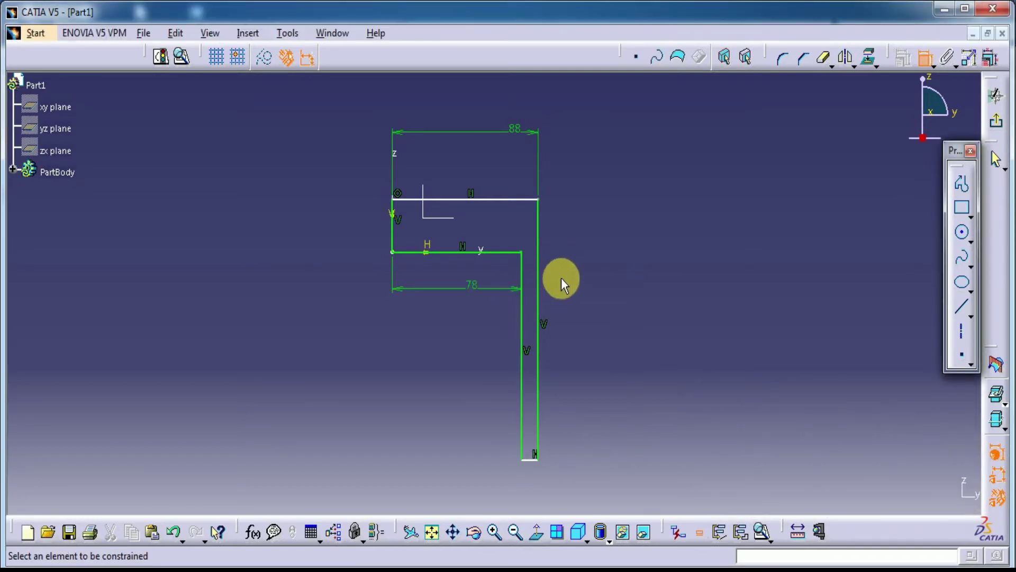
- Constrain the leg height to 49 and the arm thickness to 10
{"action": "left_click", "coordinate": [508, 253]}
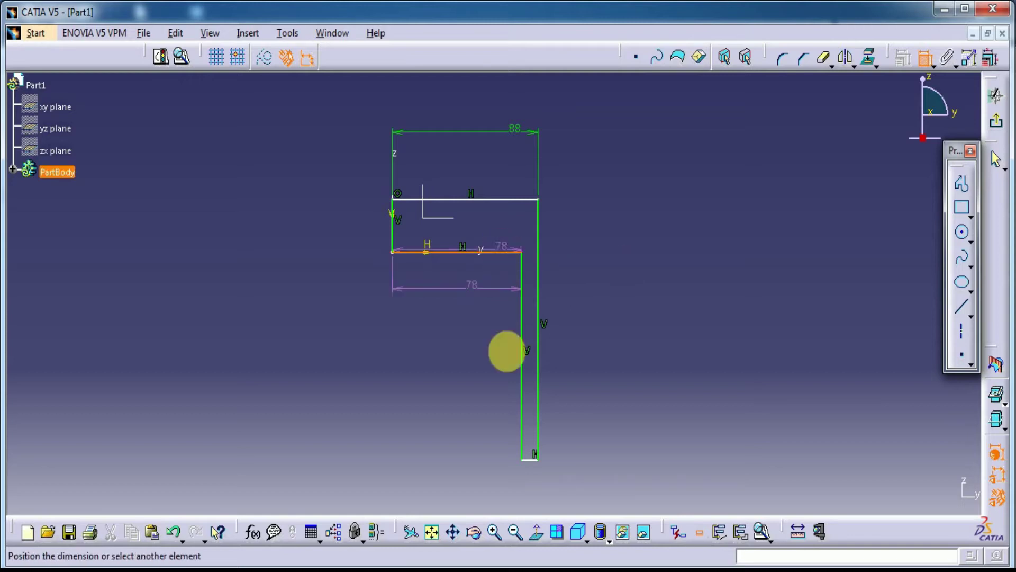
{"action": "left_click", "coordinate": [534, 460]}
{"action": "left_click", "coordinate": [698, 375]}
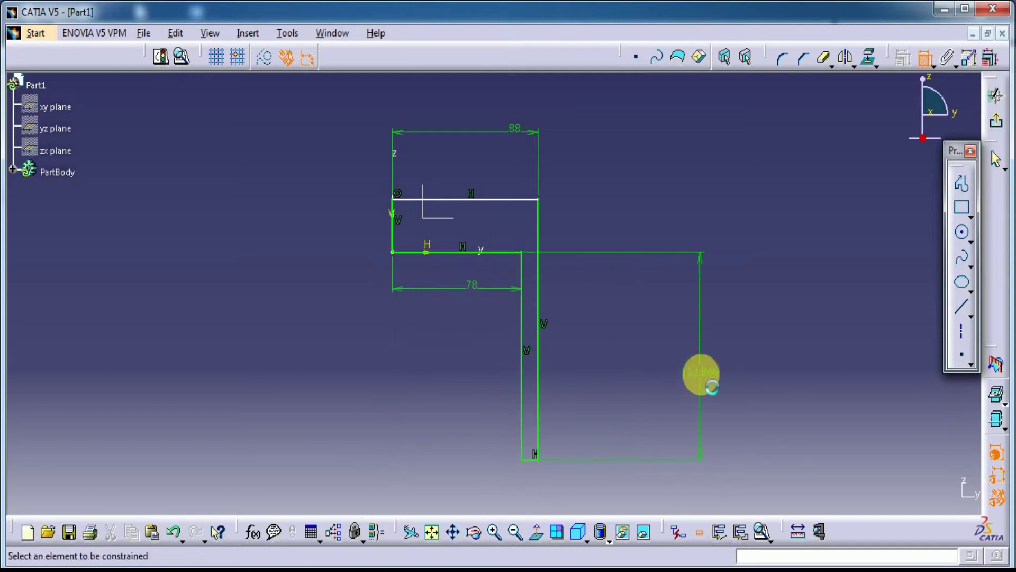
{"action": "double_click", "coordinate": [698, 373]}
{"action": "type", "text": "4"}
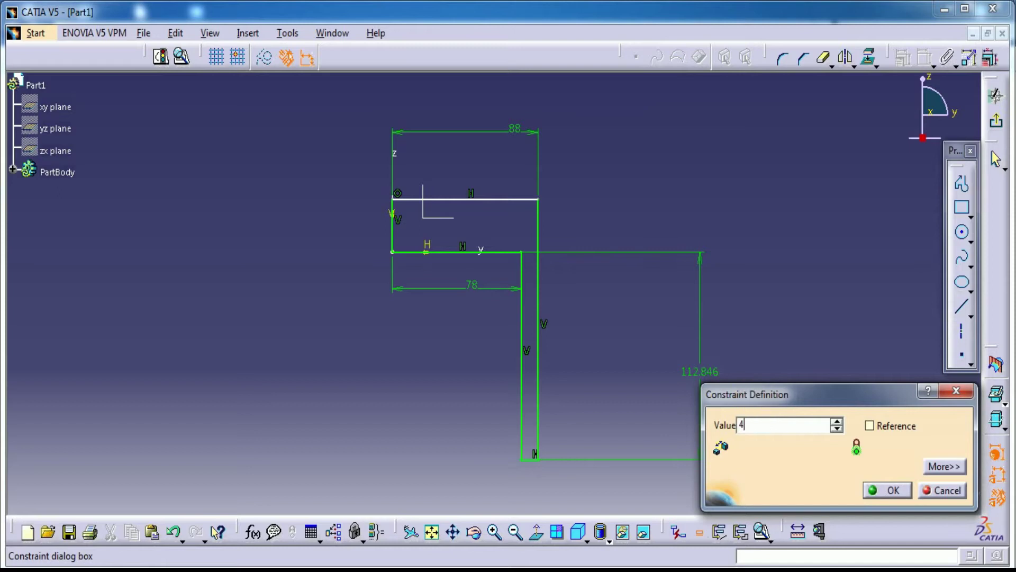
{"action": "type", "text": "9"}
{"action": "key", "text": "Return"}
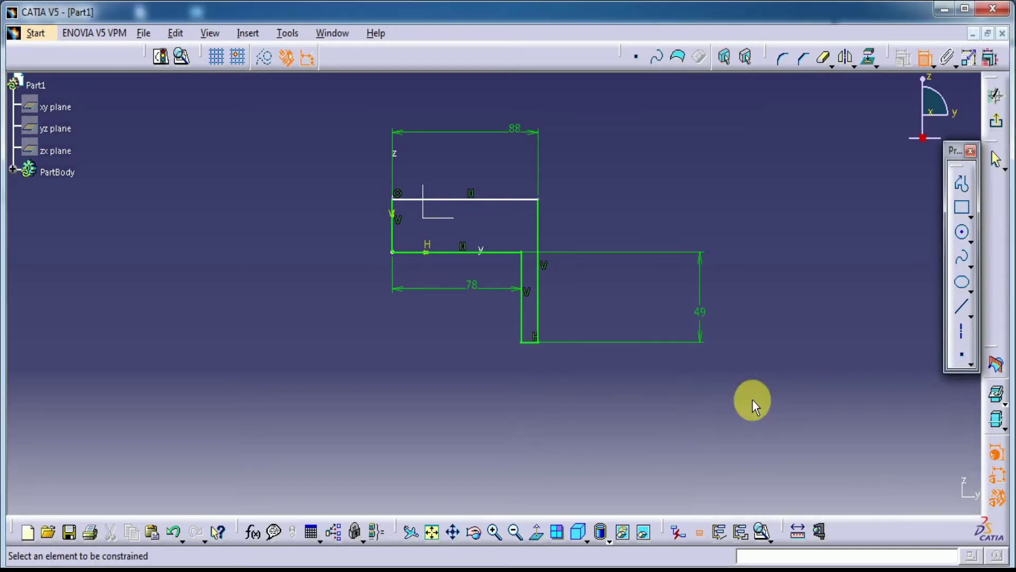
{"action": "left_click", "coordinate": [490, 200]}
{"action": "left_click", "coordinate": [508, 252]}
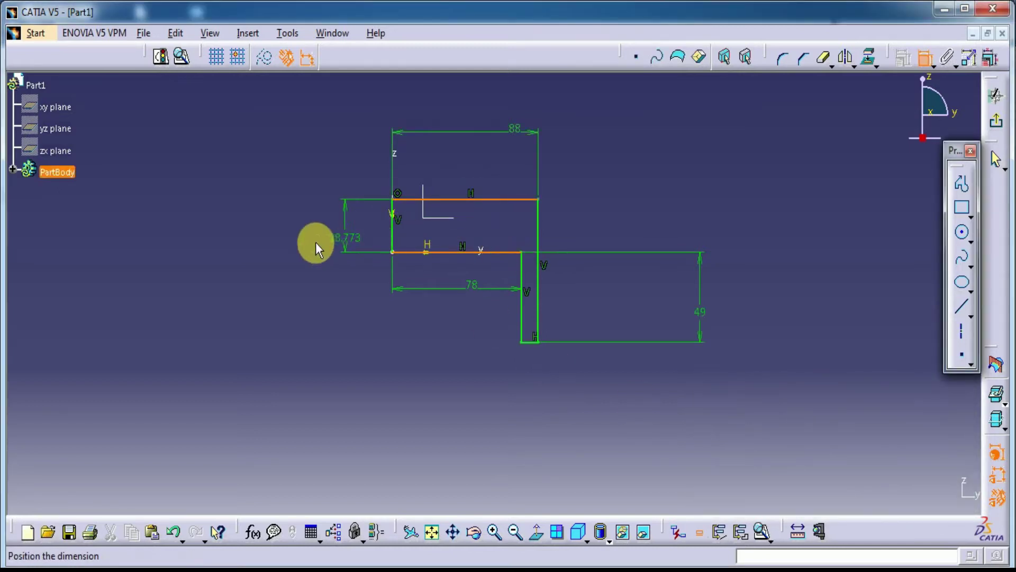
{"action": "left_click", "coordinate": [320, 245]}
{"action": "double_click", "coordinate": [325, 246]}
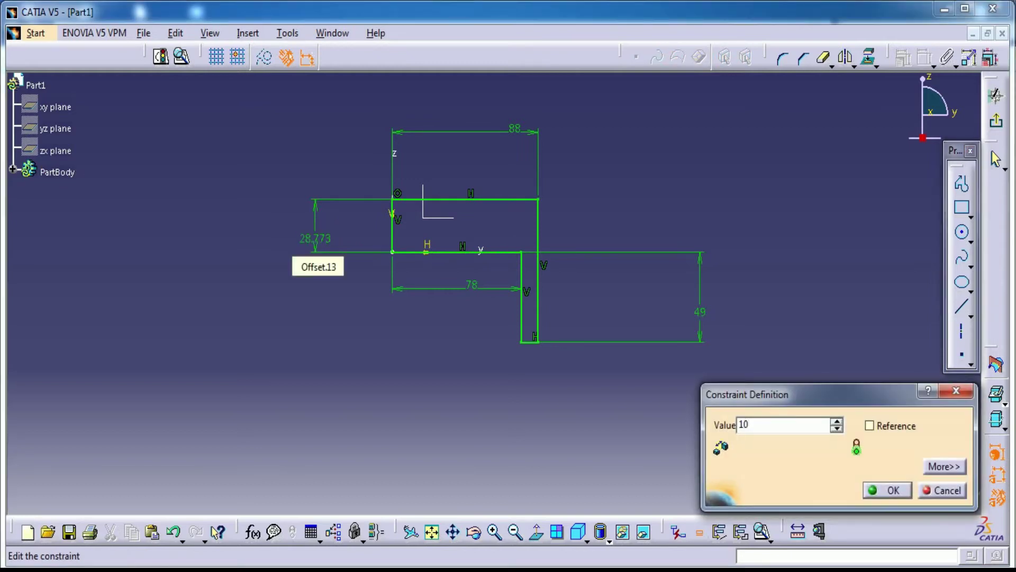
{"action": "key", "text": "Return"}
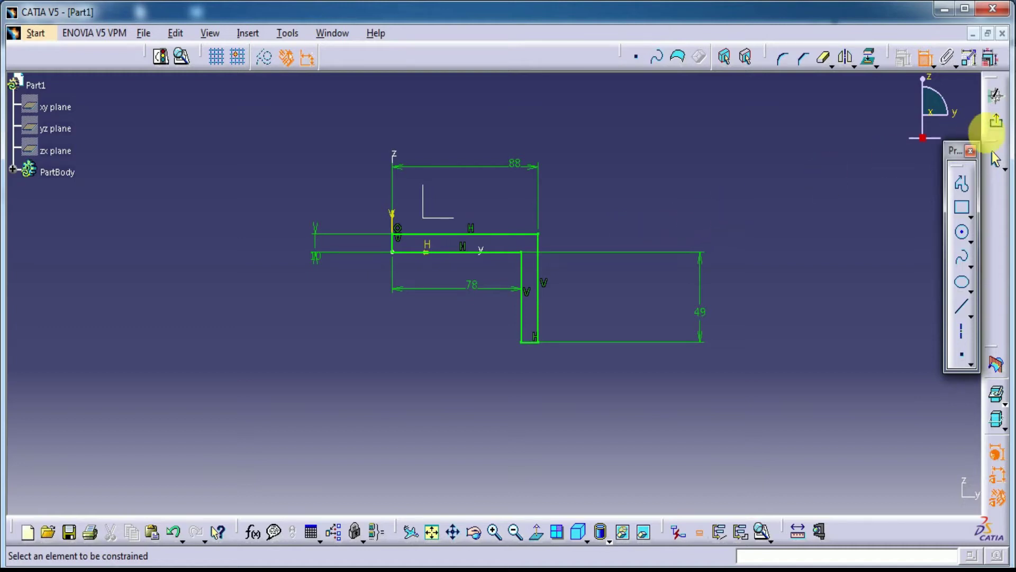
- Exit the sketch and pad the L-profile to a 38 mm length as Pad.1
{"action": "left_click", "coordinate": [999, 127]}
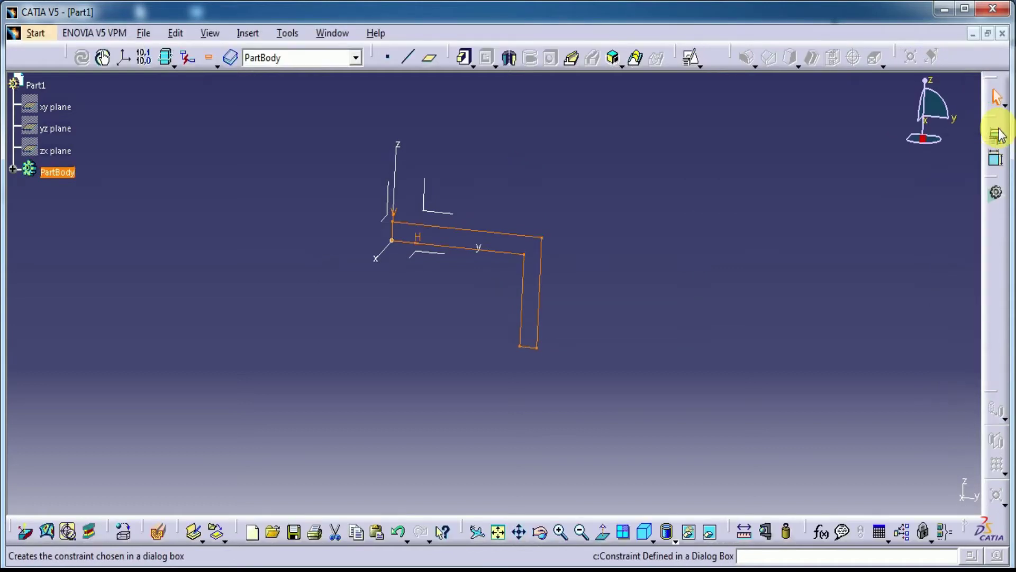
{"action": "left_click", "coordinate": [463, 57]}
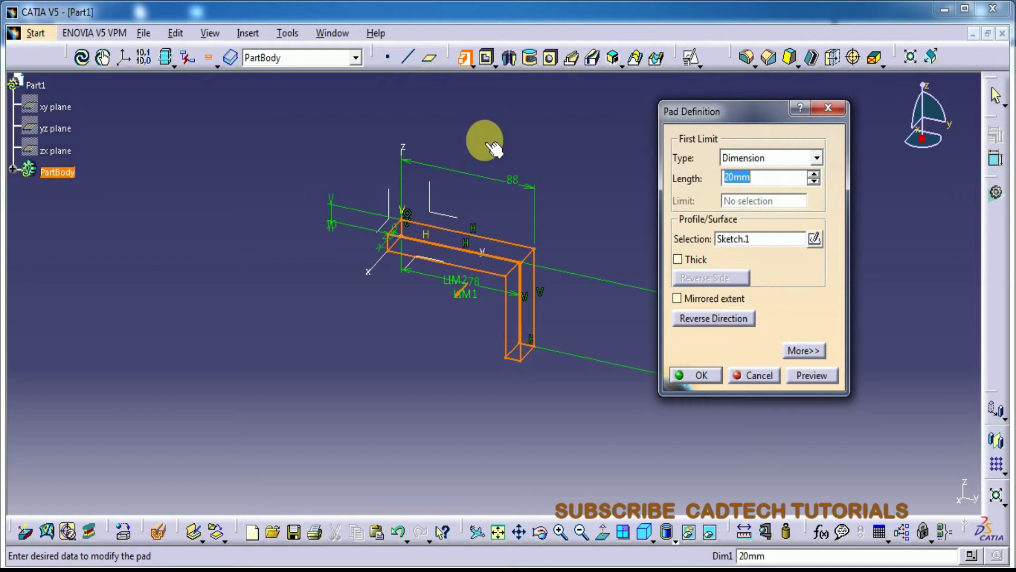
{"action": "key", "text": "alt+Tab"}
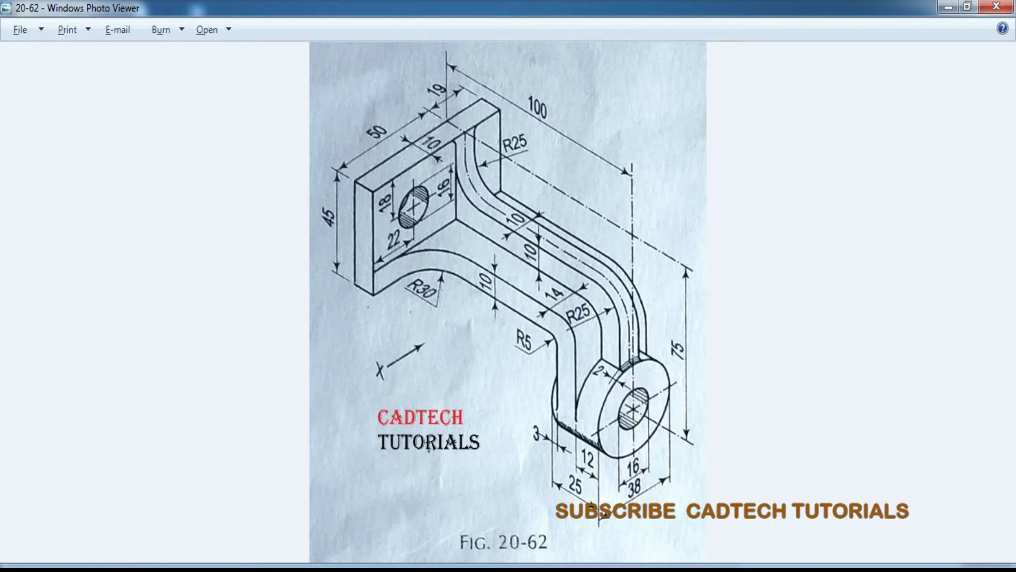
{"action": "key", "text": "alt+Tab"}
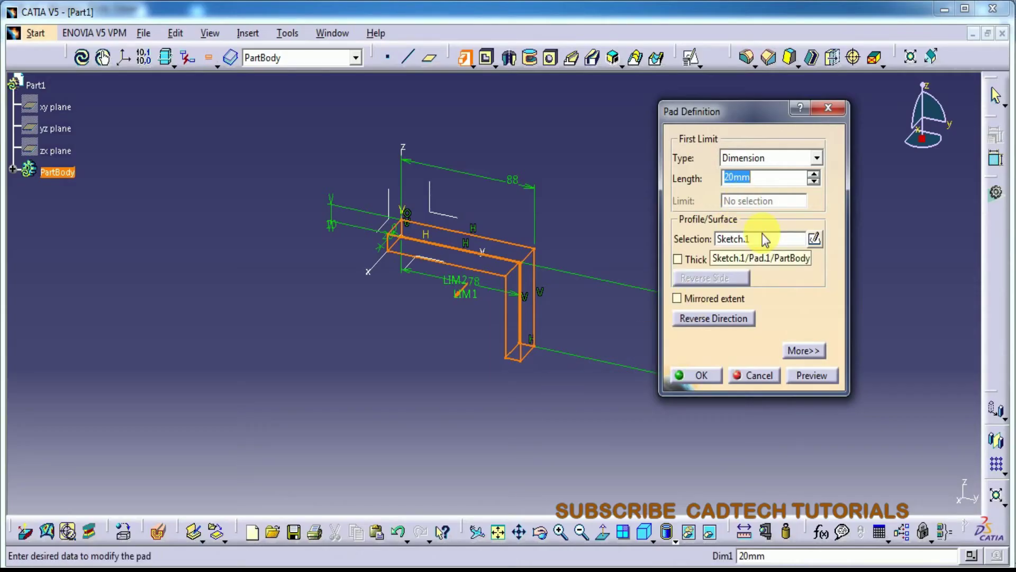
{"action": "type", "text": "38/2"}
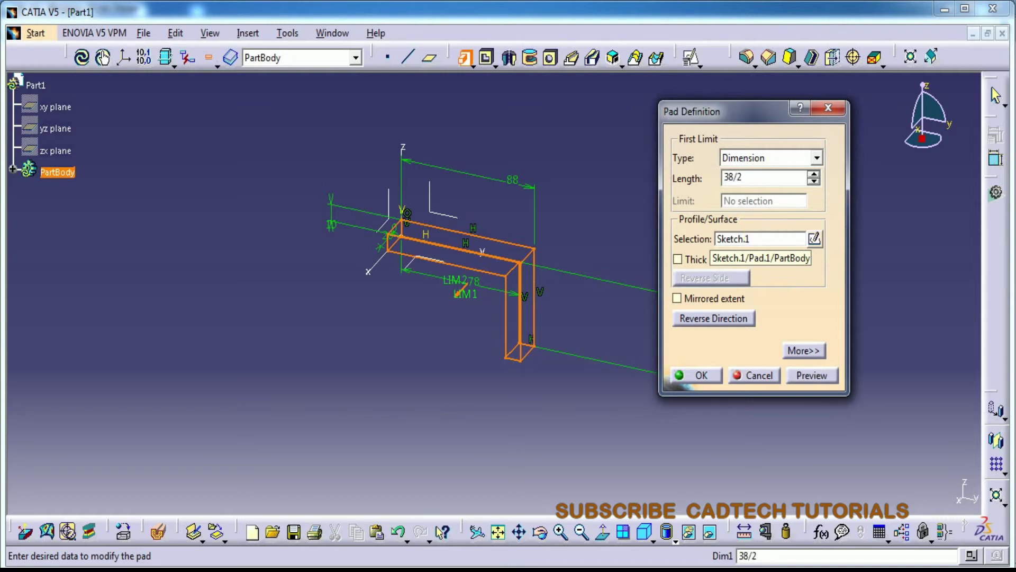
{"action": "key", "text": "Return"}
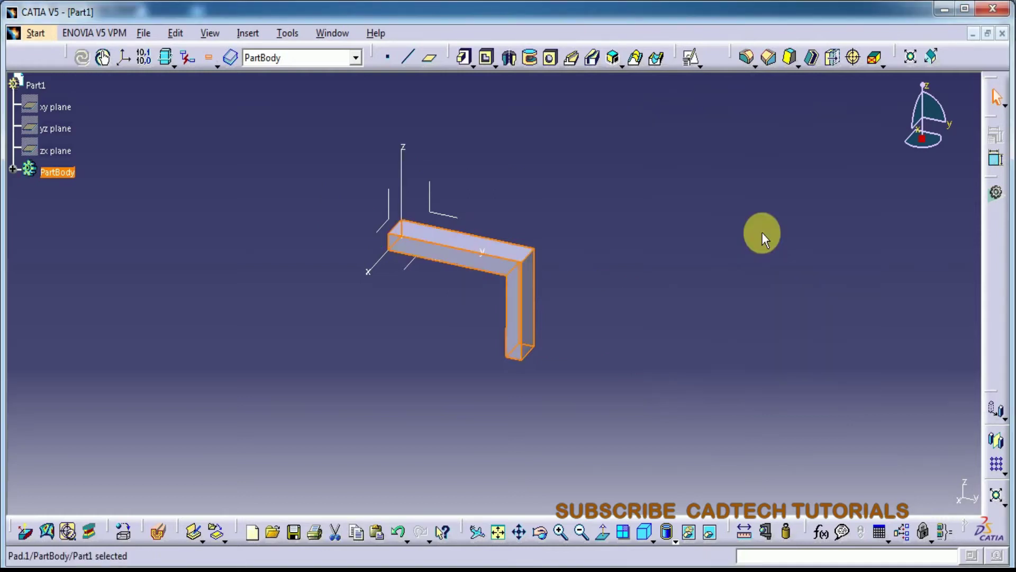
- Edit Pad.1 to a one-sided 38 mm length, then begin an edge fillet
{"action": "left_click", "coordinate": [12, 168]}
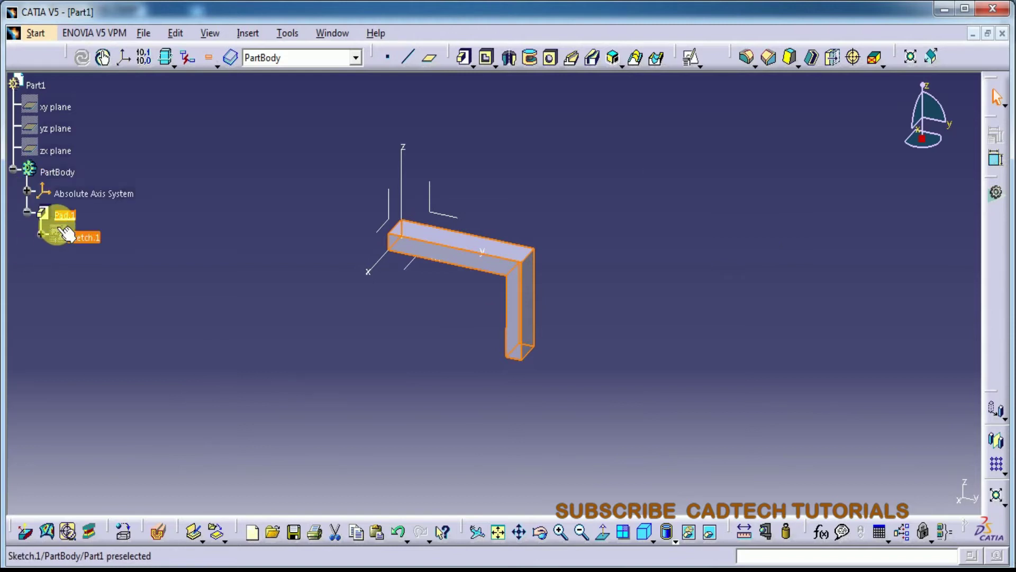
{"action": "double_click", "coordinate": [63, 215]}
{"action": "left_click", "coordinate": [697, 300]}
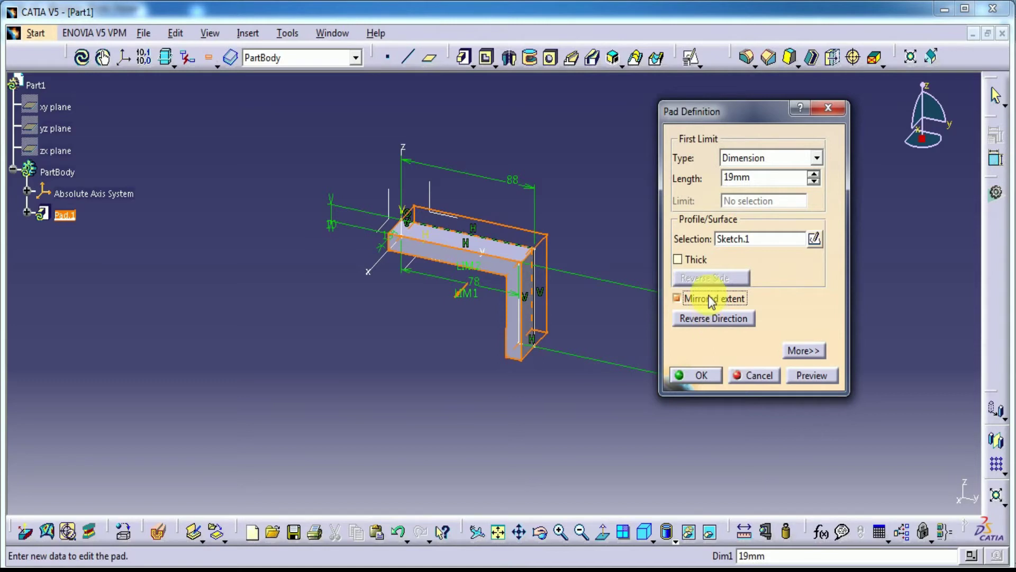
{"action": "left_click", "coordinate": [697, 299]}
{"action": "double_click", "coordinate": [758, 179]}
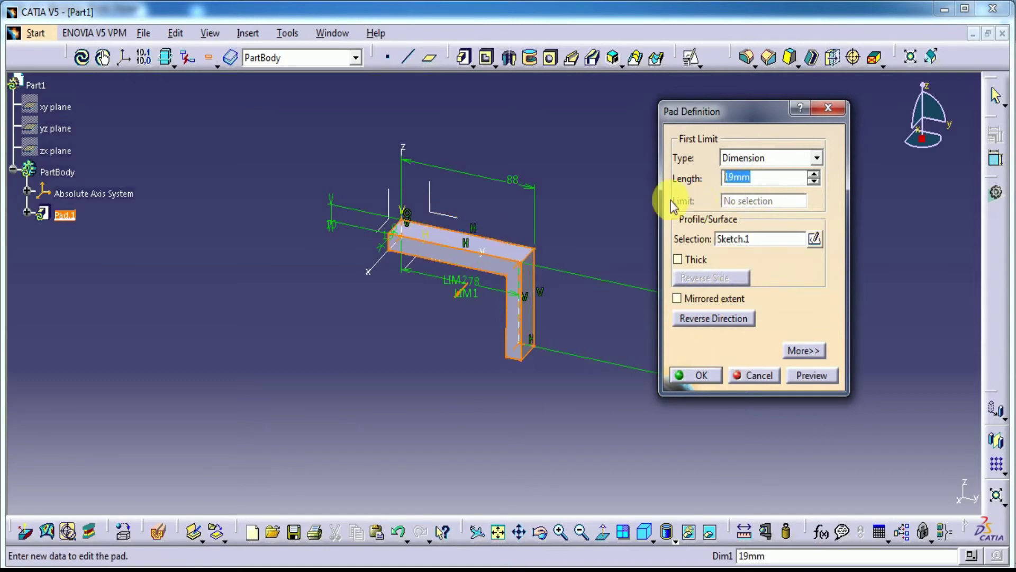
{"action": "type", "text": "38"}
{"action": "left_click", "coordinate": [807, 375]}
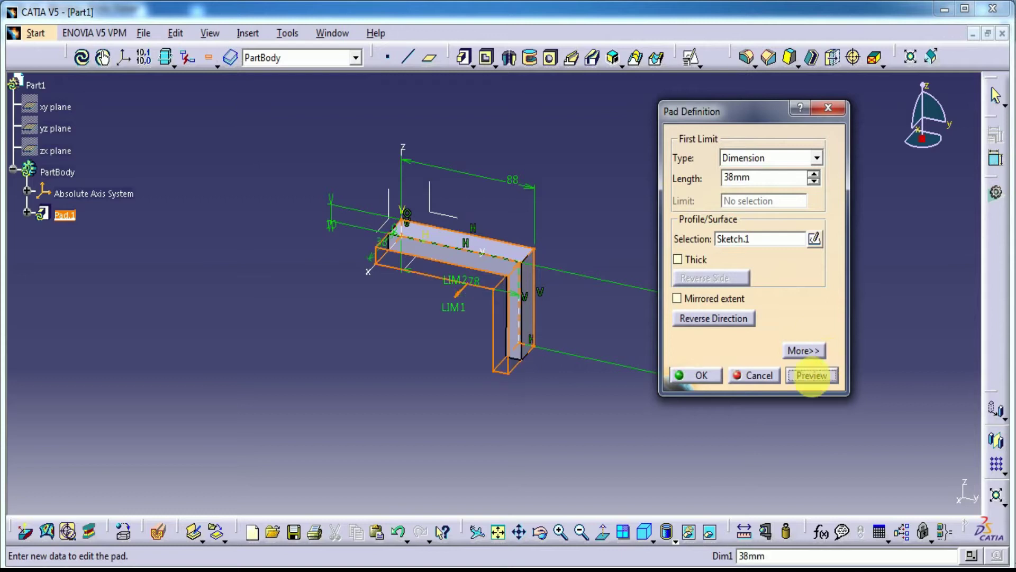
{"action": "middle_click_drag", "start_coordinate": [576, 164], "coordinate": [517, 249]}
{"action": "left_click", "coordinate": [702, 374]}
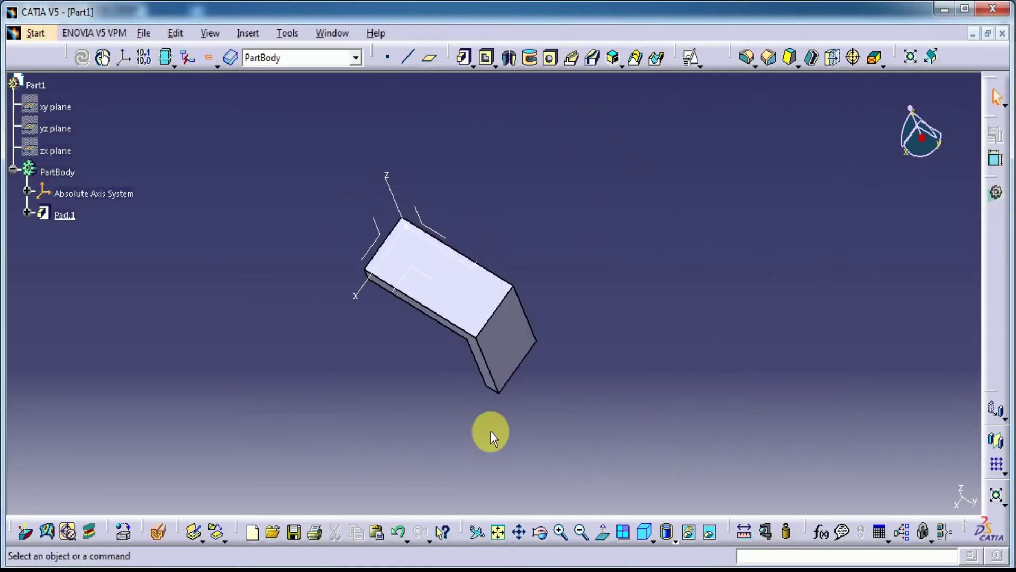
{"action": "middle_click_drag", "start_coordinate": [491, 431], "coordinate": [428, 339]}
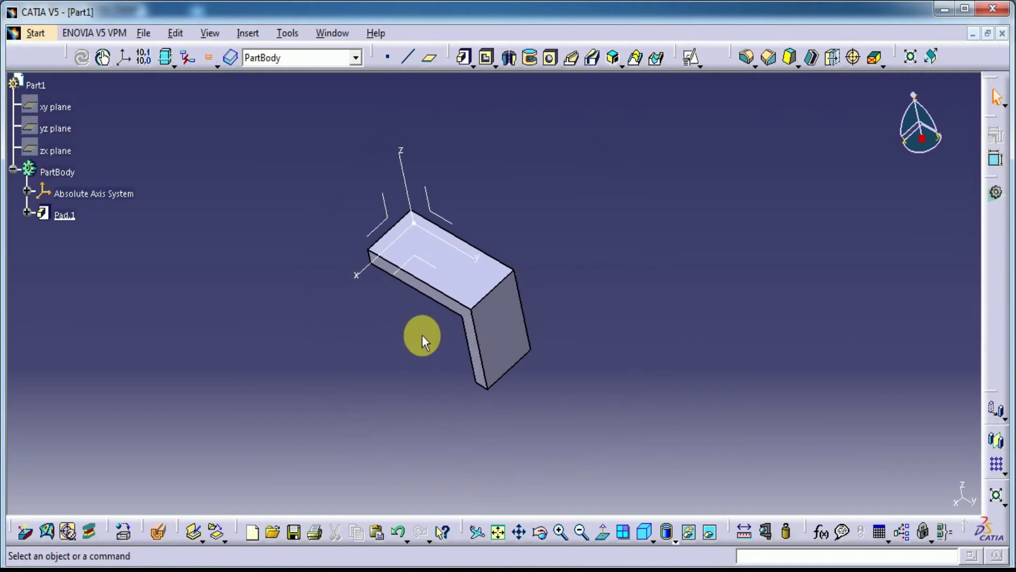
{"action": "middle_click_drag", "start_coordinate": [496, 415], "coordinate": [452, 367]}
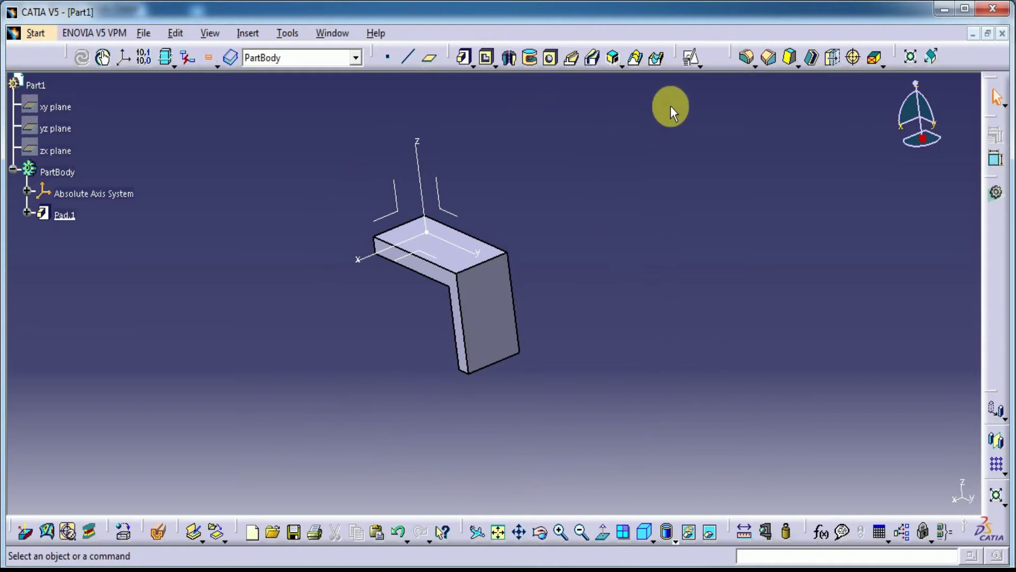
{"action": "left_click", "coordinate": [747, 57]}
{"action": "middle_click_drag", "start_coordinate": [522, 404], "coordinate": [572, 374]}
- Fillet the arm's two bottom vertical edges with a 19 mm radius
{"action": "left_click", "coordinate": [762, 329]}
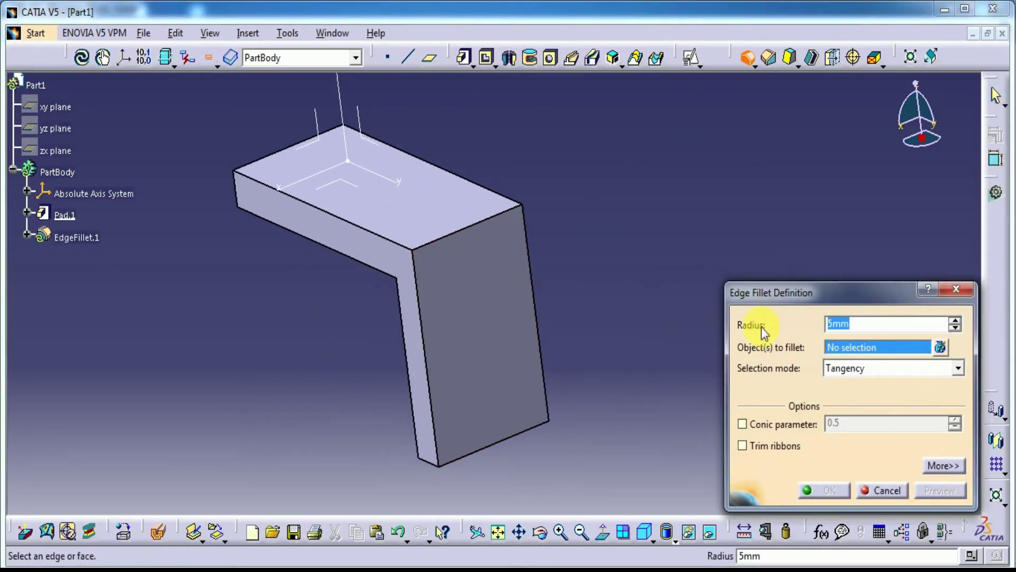
{"action": "type", "text": "19"}
{"action": "left_click", "coordinate": [430, 464]}
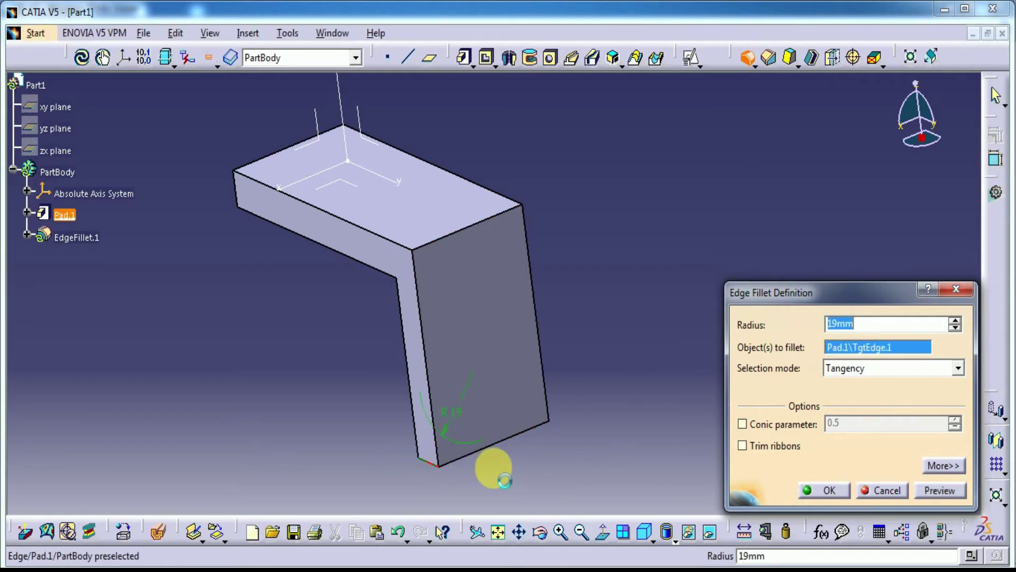
{"action": "middle_click_drag", "start_coordinate": [508, 466], "coordinate": [431, 389]}
{"action": "left_click", "coordinate": [424, 393]}
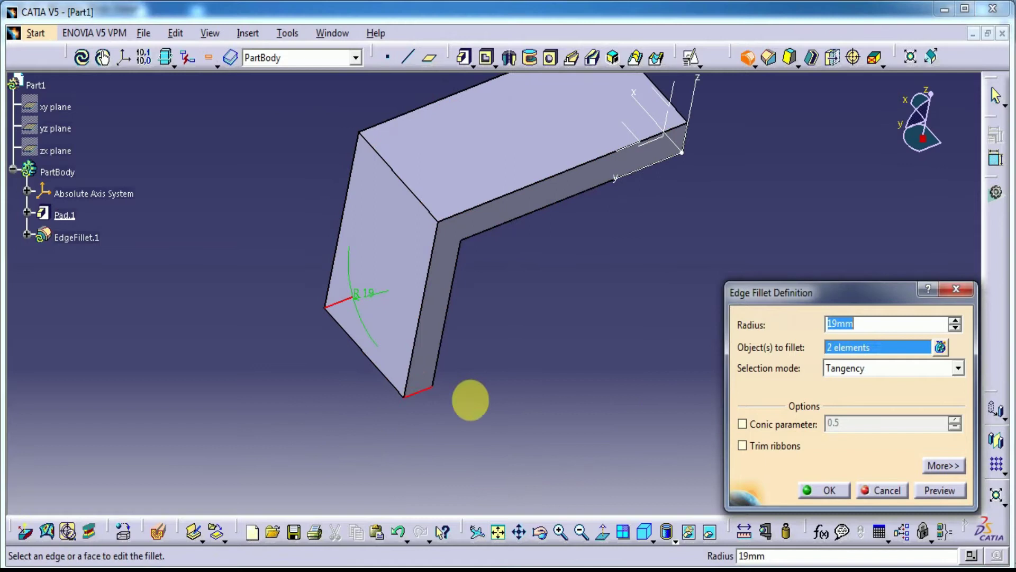
{"action": "left_click", "coordinate": [839, 488]}
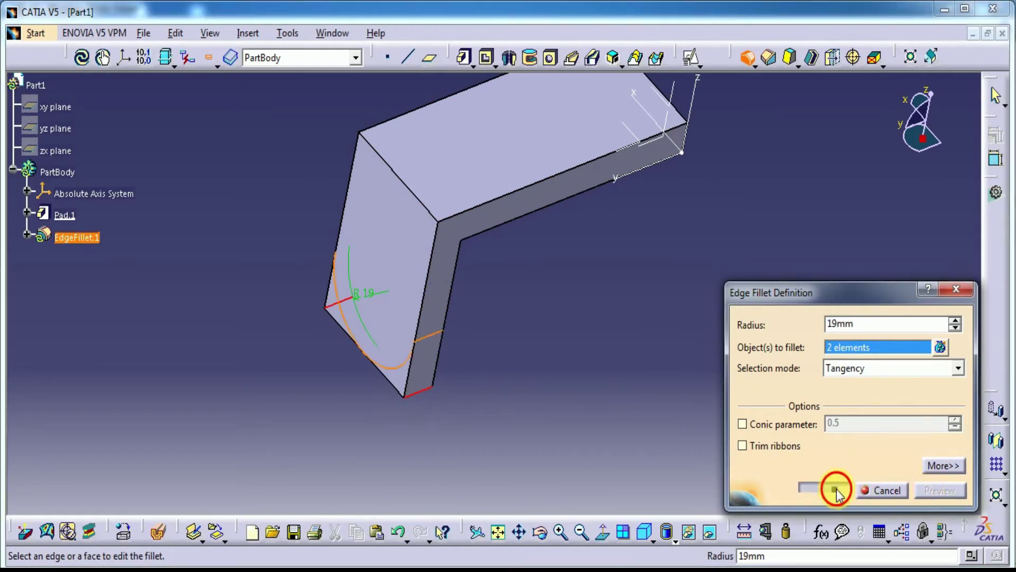
{"action": "middle_click_drag", "start_coordinate": [432, 429], "coordinate": [626, 393]}
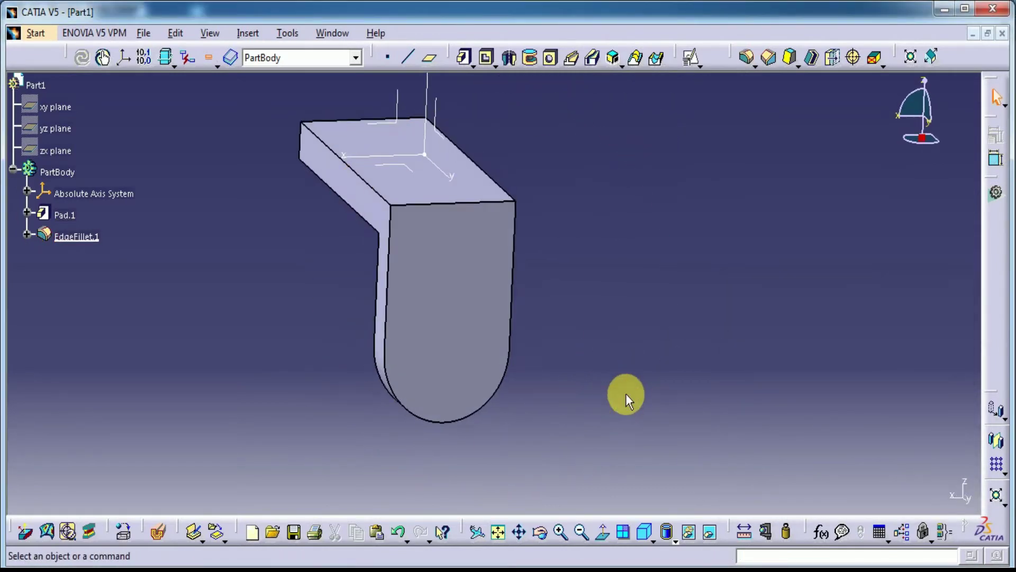
- Sketch a circle on the arm's front face, concentric with the rounded end
{"action": "left_click", "coordinate": [479, 275]}
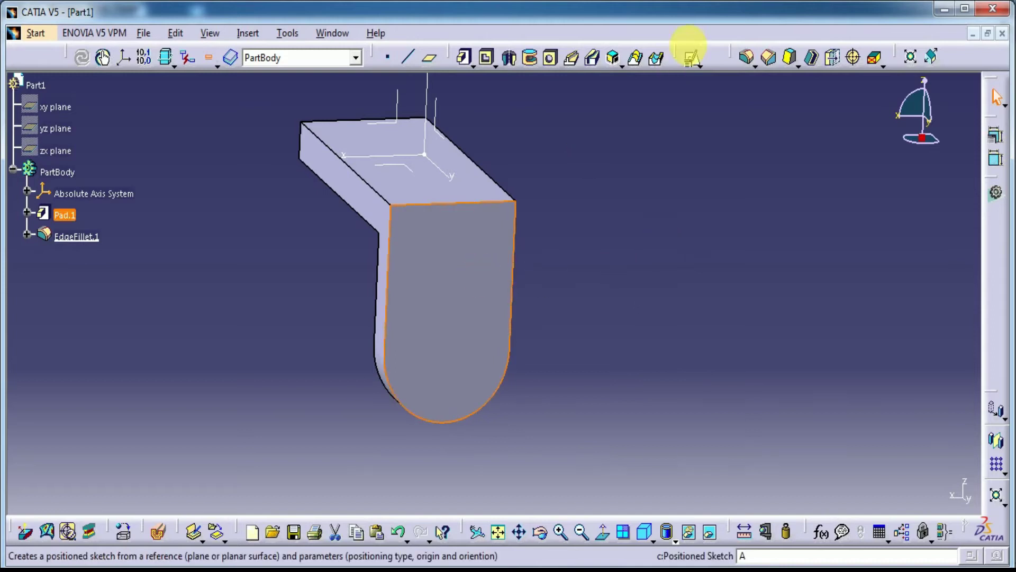
{"action": "left_click", "coordinate": [691, 57]}
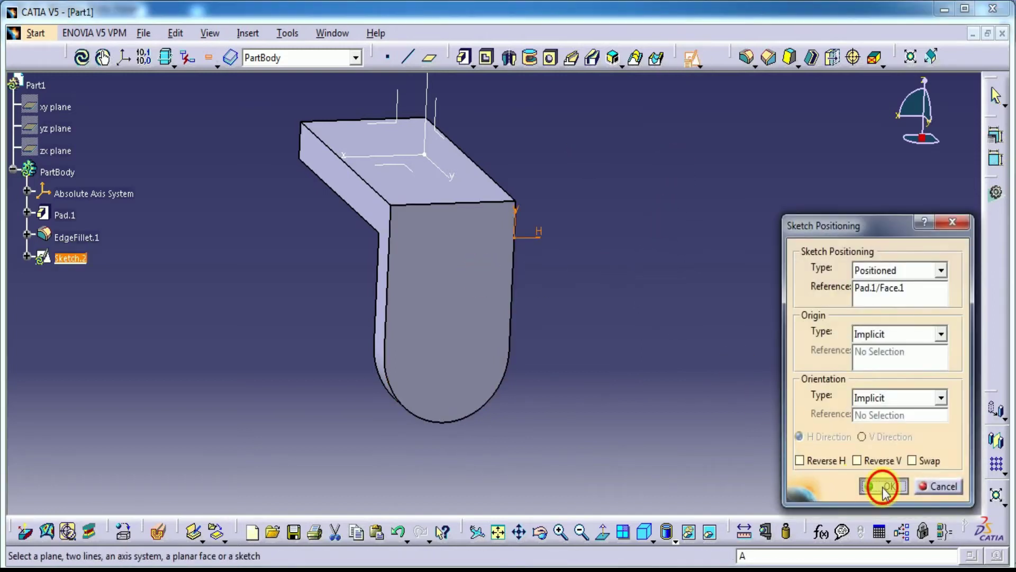
{"action": "left_click", "coordinate": [885, 487]}
{"action": "left_click", "coordinate": [962, 233]}
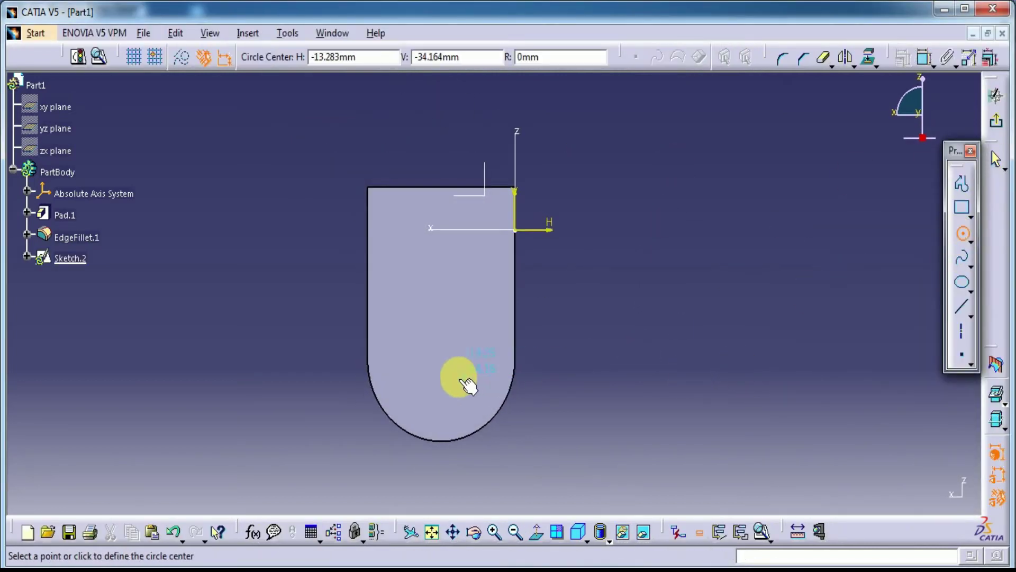
{"action": "left_click", "coordinate": [433, 374]}
{"action": "left_click", "coordinate": [472, 324]}
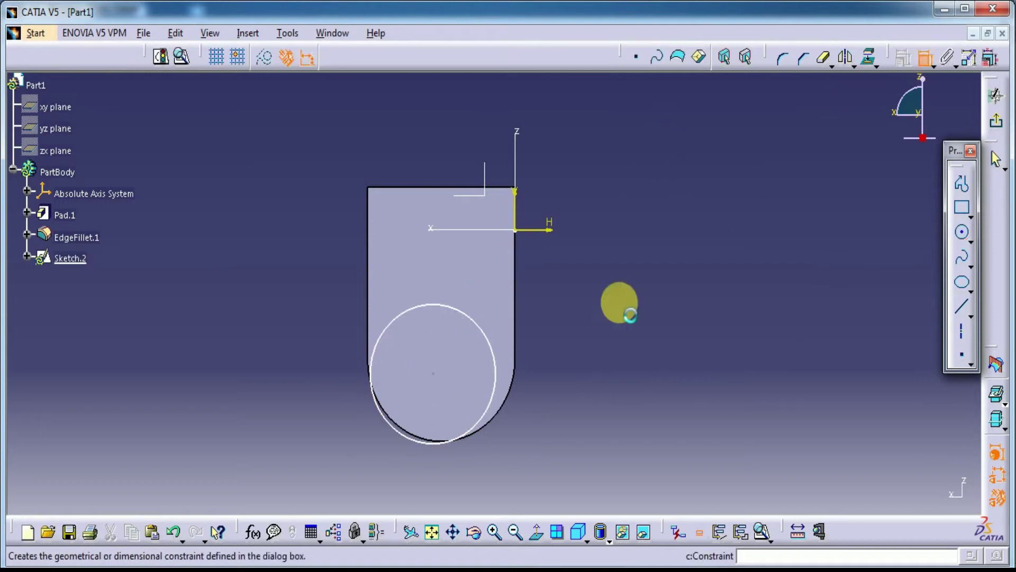
{"action": "left_click", "coordinate": [488, 349]}
{"action": "left_click", "coordinate": [505, 396]}
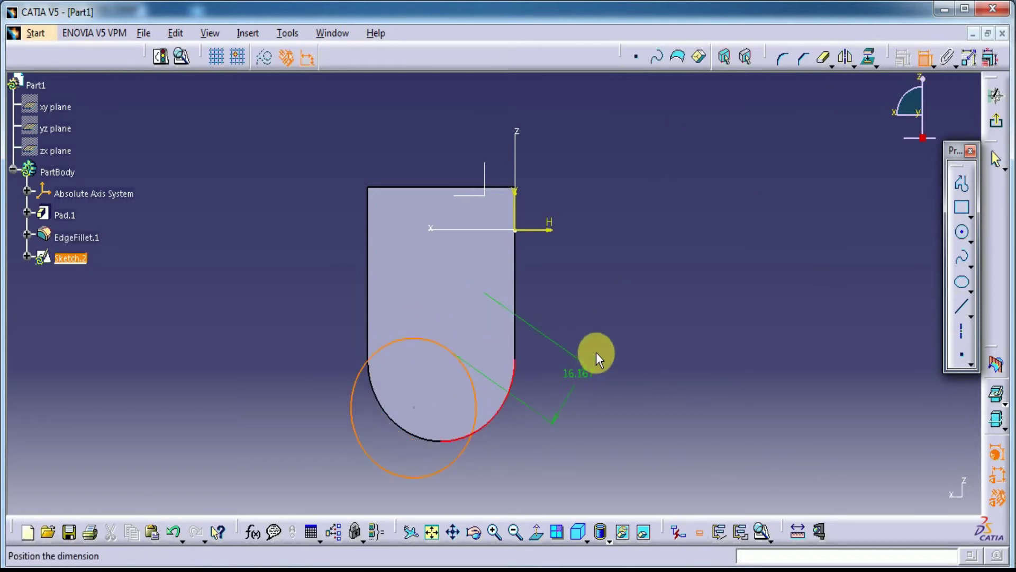
{"action": "right_click", "coordinate": [597, 360]}
{"action": "left_click", "coordinate": [633, 452]}
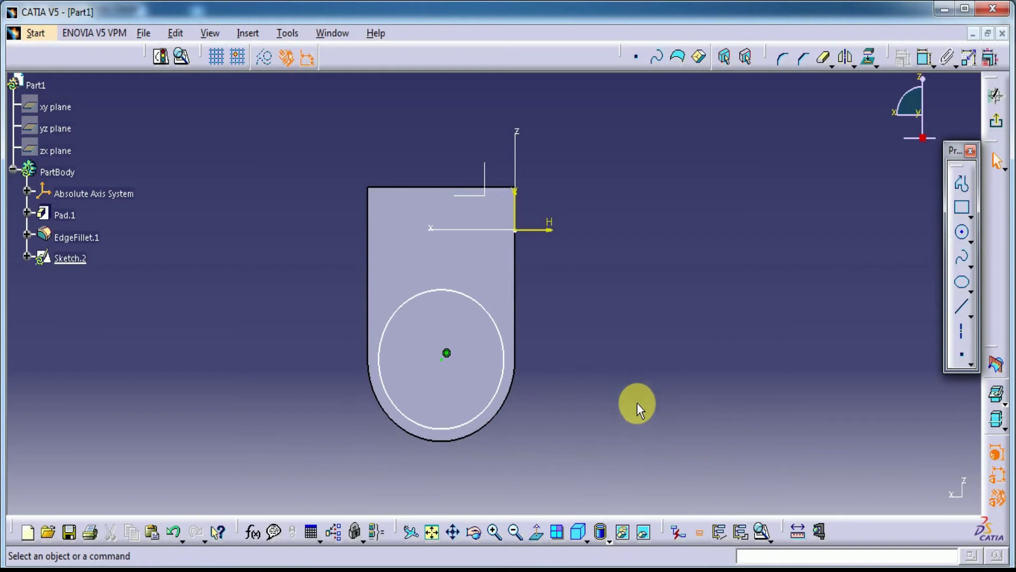
- Dimension the circle to a 38 mm diameter
{"action": "left_click", "coordinate": [926, 58]}
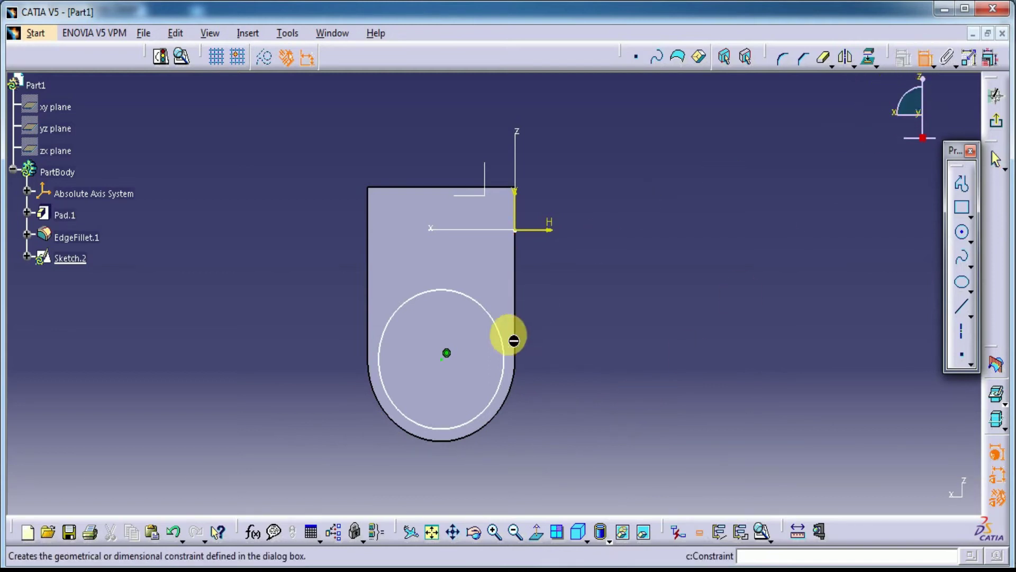
{"action": "left_click", "coordinate": [503, 334]}
{"action": "left_click", "coordinate": [585, 353]}
{"action": "double_click", "coordinate": [587, 349]}
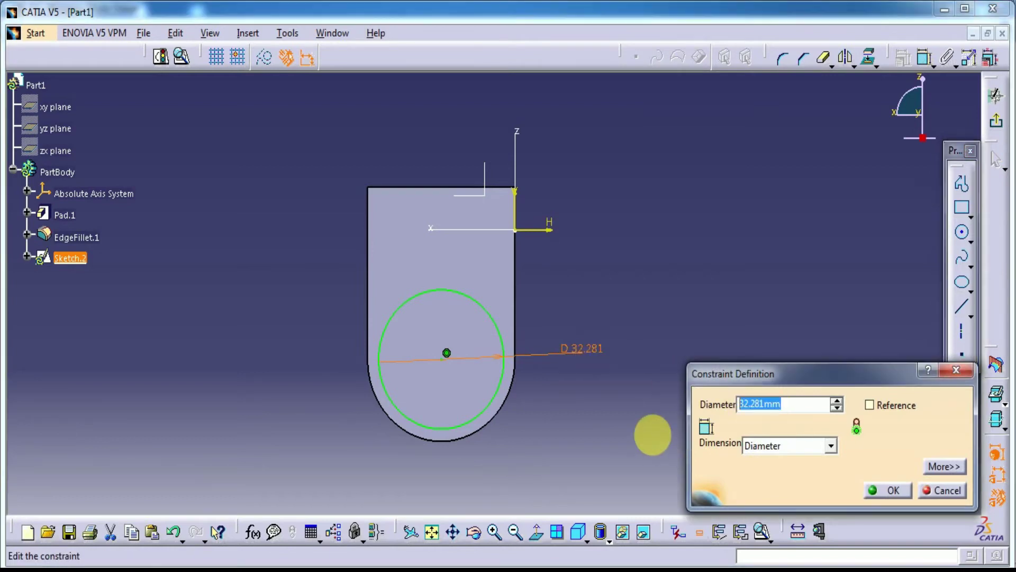
{"action": "type", "text": "3"}
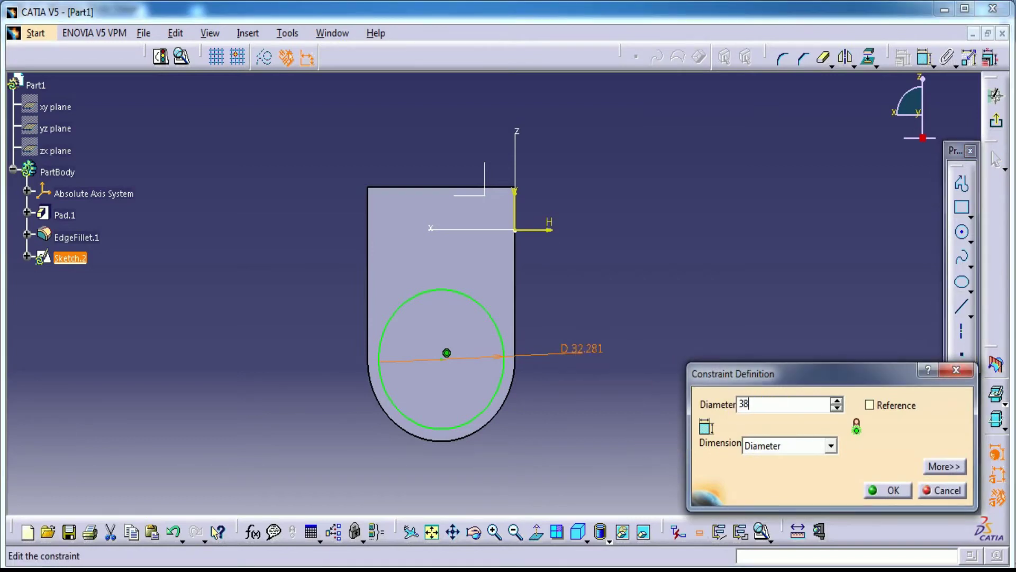
{"action": "type", "text": "8"}
{"action": "key", "text": "Return"}
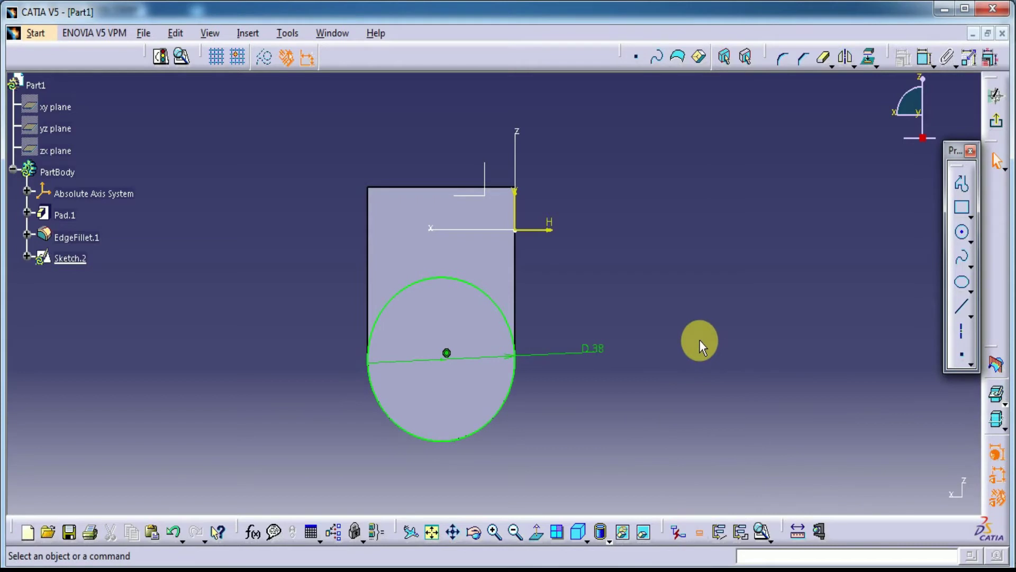
- Pad the 38 mm circle into Pad.2, 12 mm one side and 13 mm second limit
{"action": "left_click", "coordinate": [996, 120]}
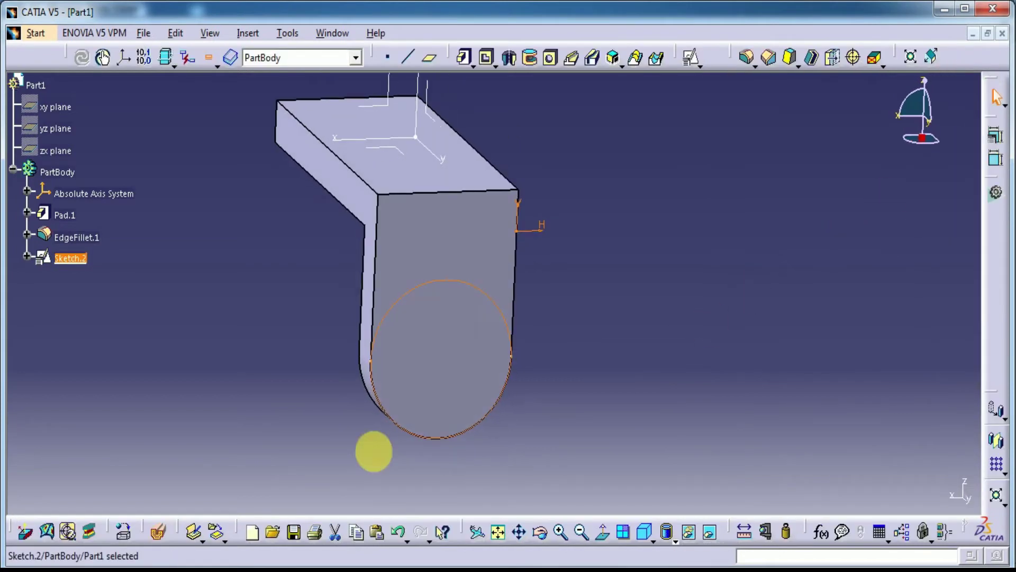
{"action": "middle_click_drag", "start_coordinate": [374, 451], "coordinate": [446, 167]}
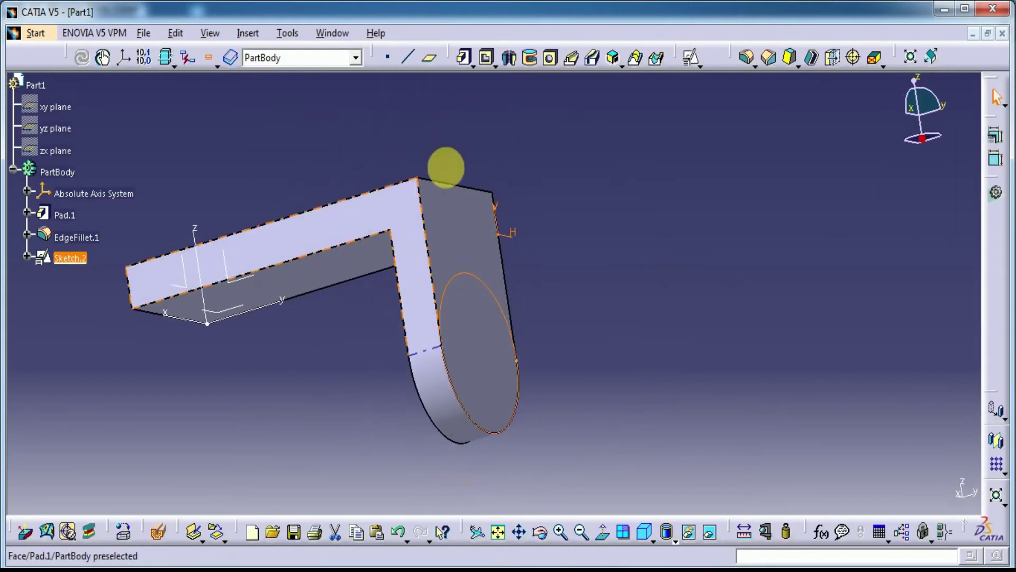
{"action": "left_click", "coordinate": [463, 57]}
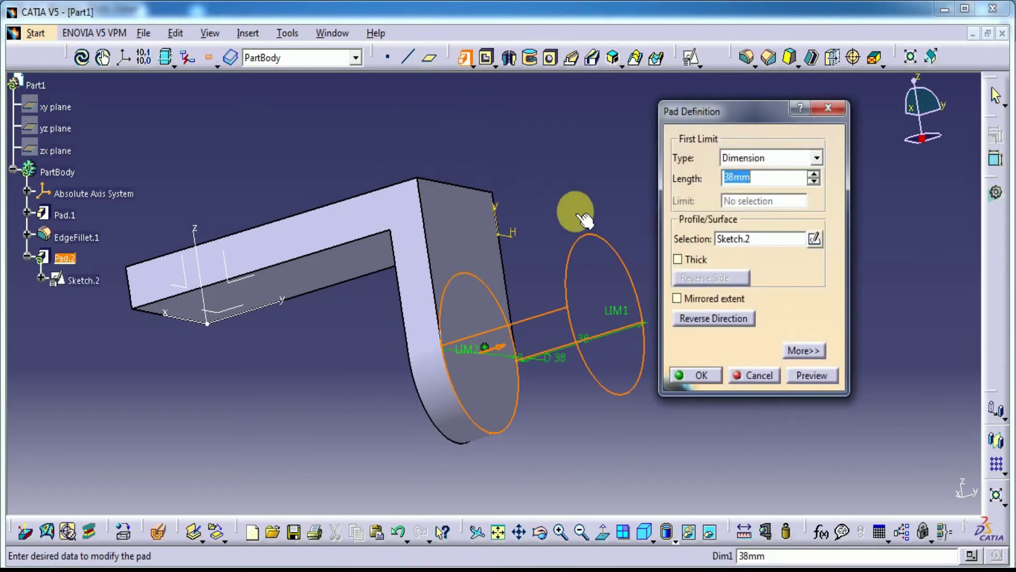
{"action": "type", "text": "12"}
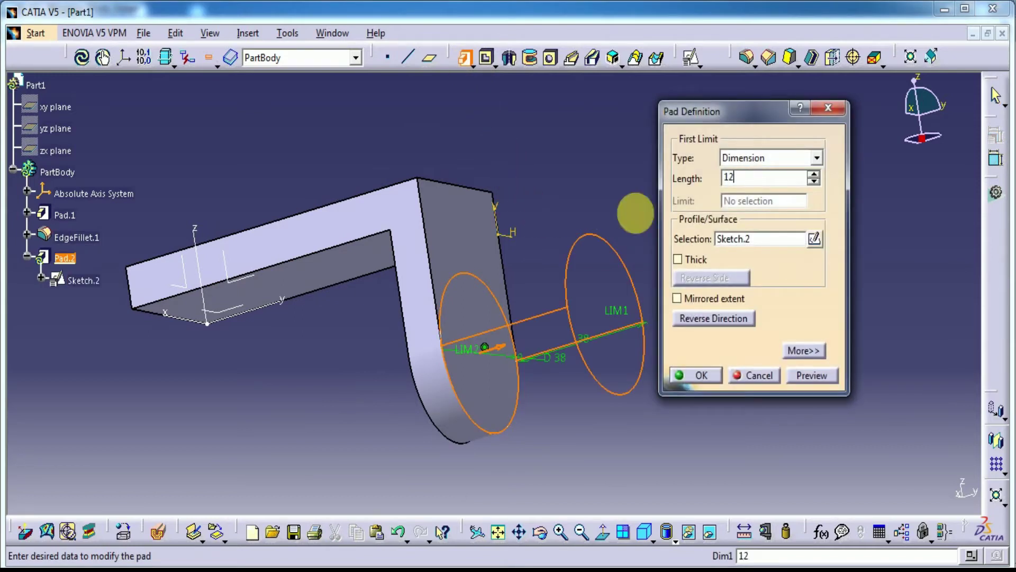
{"action": "left_click", "coordinate": [802, 350]}
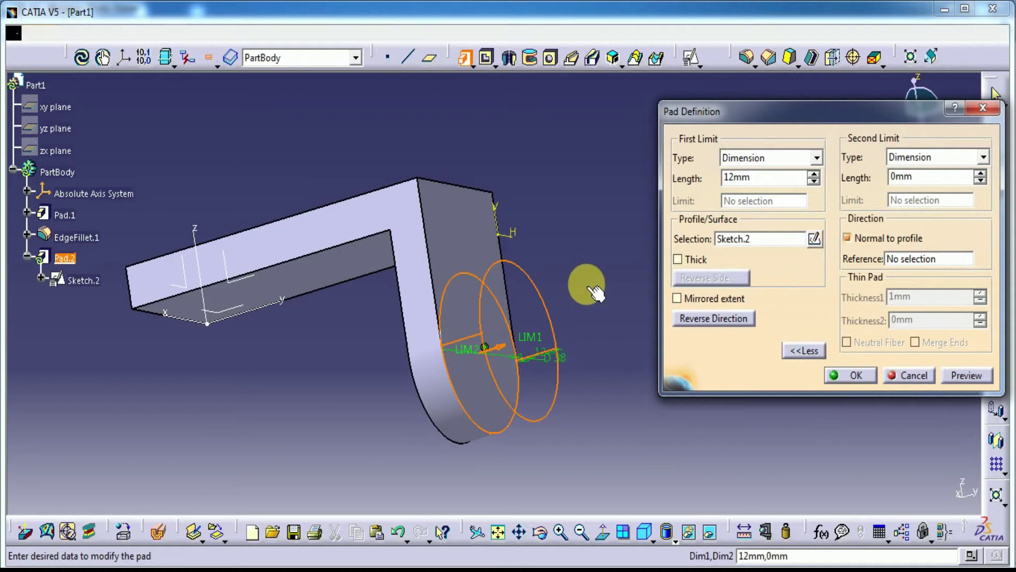
{"action": "double_click", "coordinate": [920, 178]}
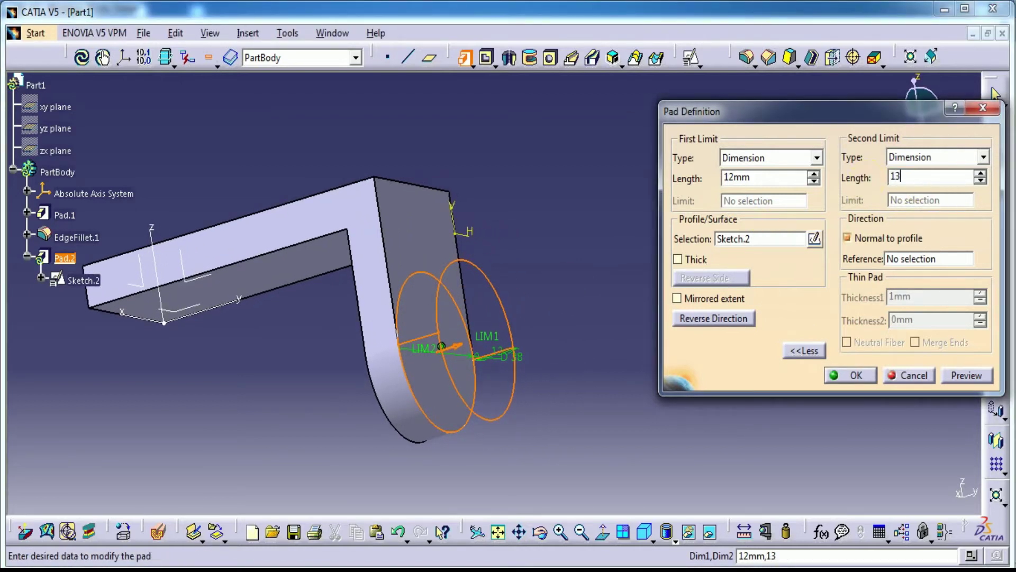
{"action": "left_click", "coordinate": [959, 377]}
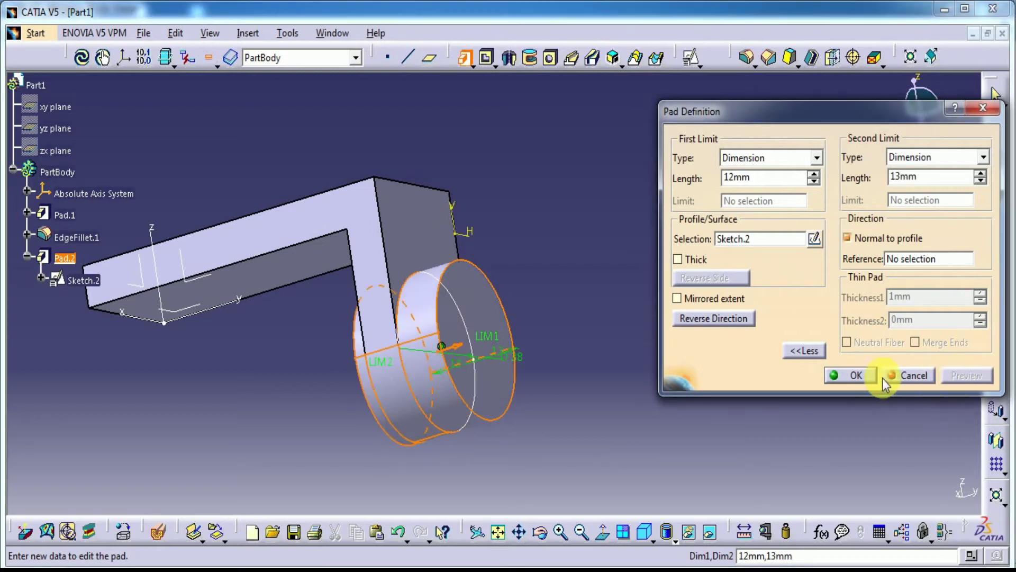
{"action": "left_click", "coordinate": [854, 377]}
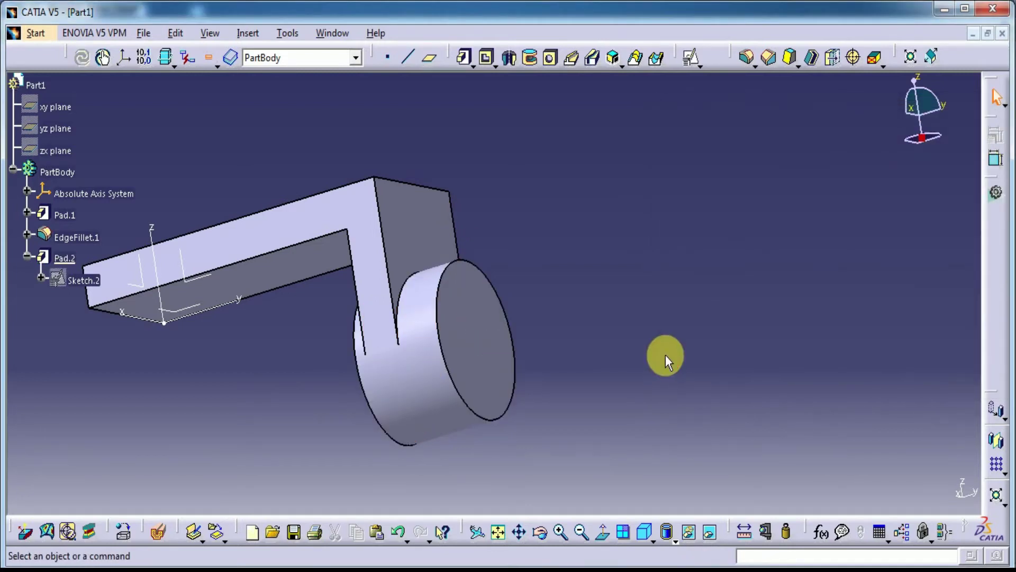
- Start a sketch on the boss end face and draw a small circle inside it
{"action": "left_click", "coordinate": [494, 357]}
{"action": "left_click", "coordinate": [690, 57]}
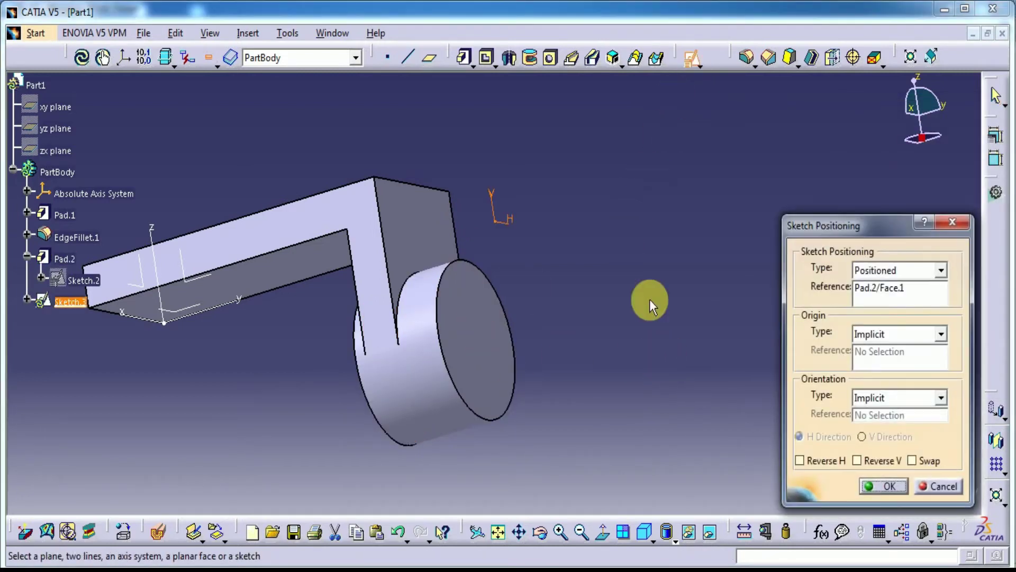
{"action": "left_click", "coordinate": [883, 486]}
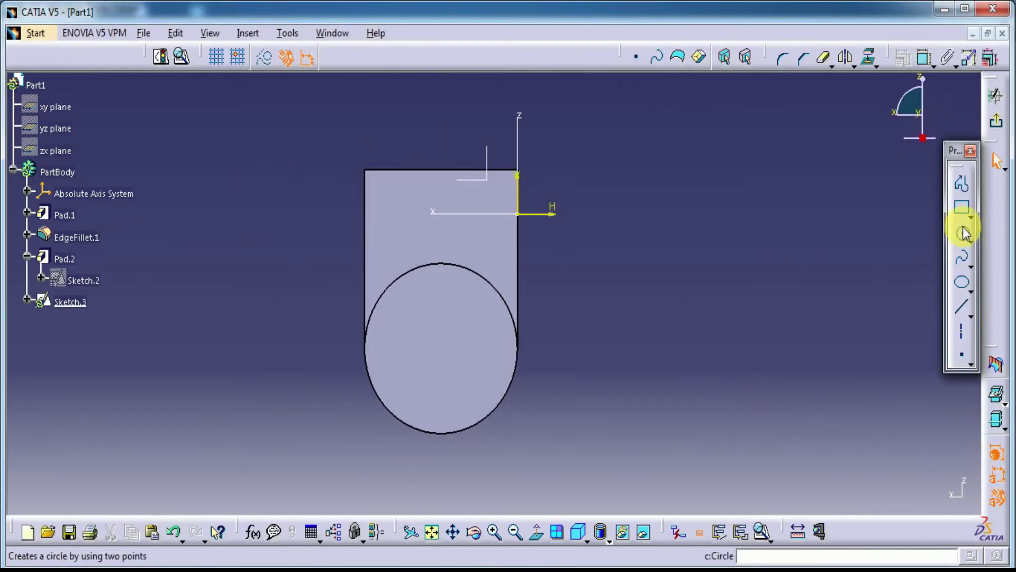
{"action": "left_click", "coordinate": [963, 233]}
{"action": "left_click", "coordinate": [434, 350]}
{"action": "left_click", "coordinate": [449, 313]}
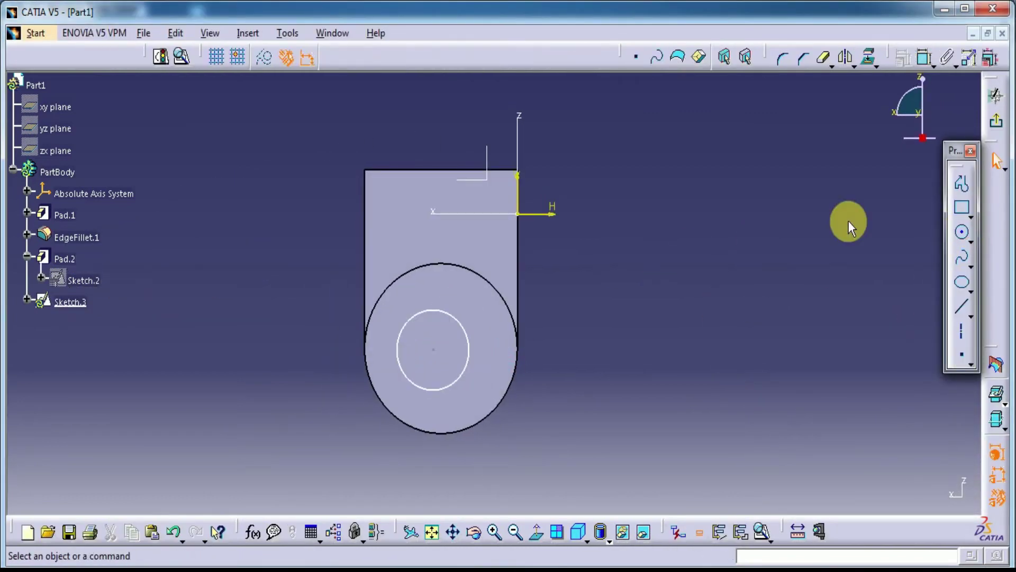
- Dimension the small circle to a 16 mm diameter
{"action": "left_click", "coordinate": [925, 58]}
{"action": "left_click", "coordinate": [465, 325]}
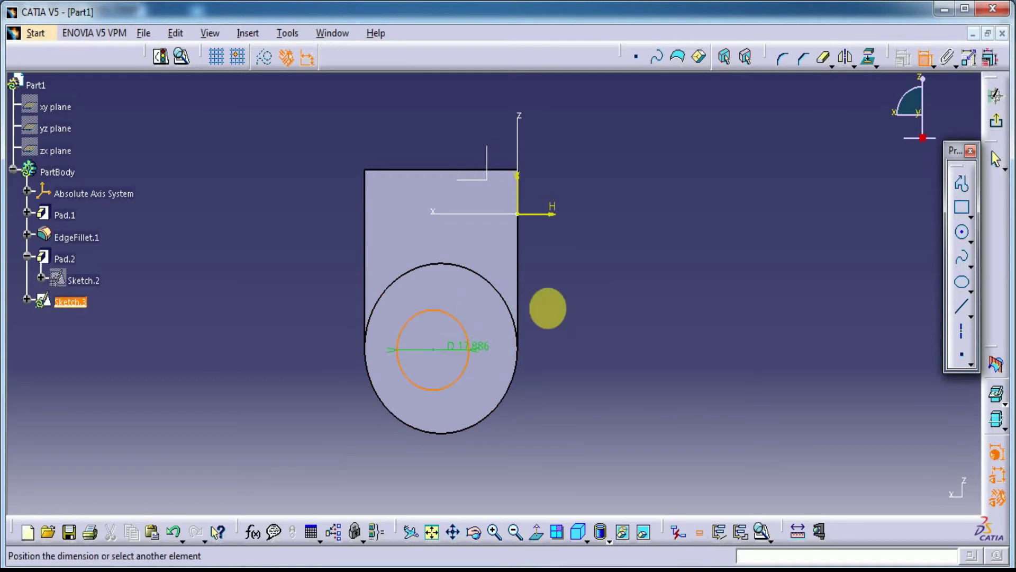
{"action": "left_click", "coordinate": [601, 296]}
{"action": "double_click", "coordinate": [603, 297]}
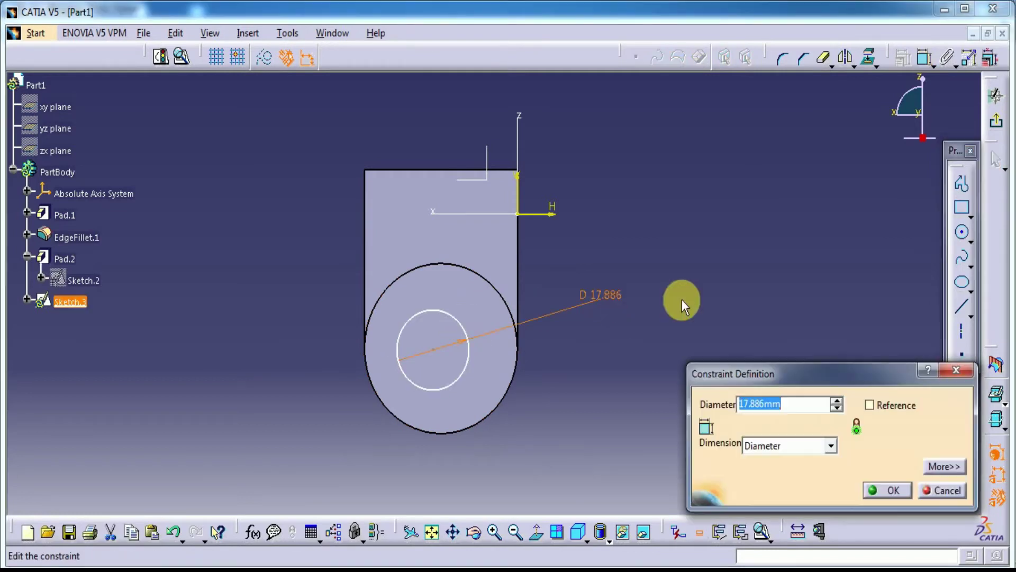
{"action": "type", "text": "16"}
{"action": "key", "text": "Return"}
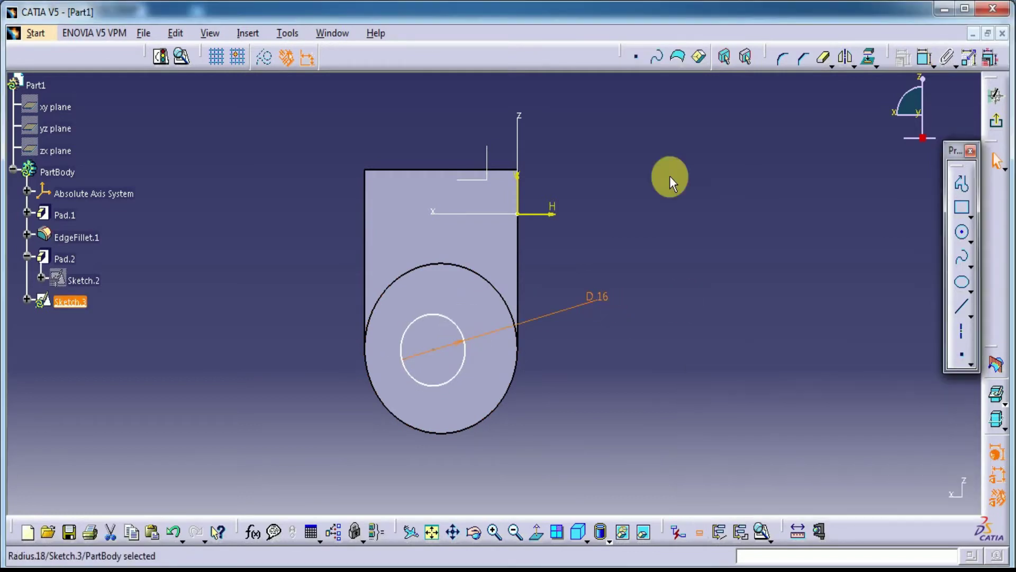
- Make the 16 mm circle concentric with the outer boss circle
{"action": "left_click", "coordinate": [924, 58]}
{"action": "left_click", "coordinate": [465, 366]}
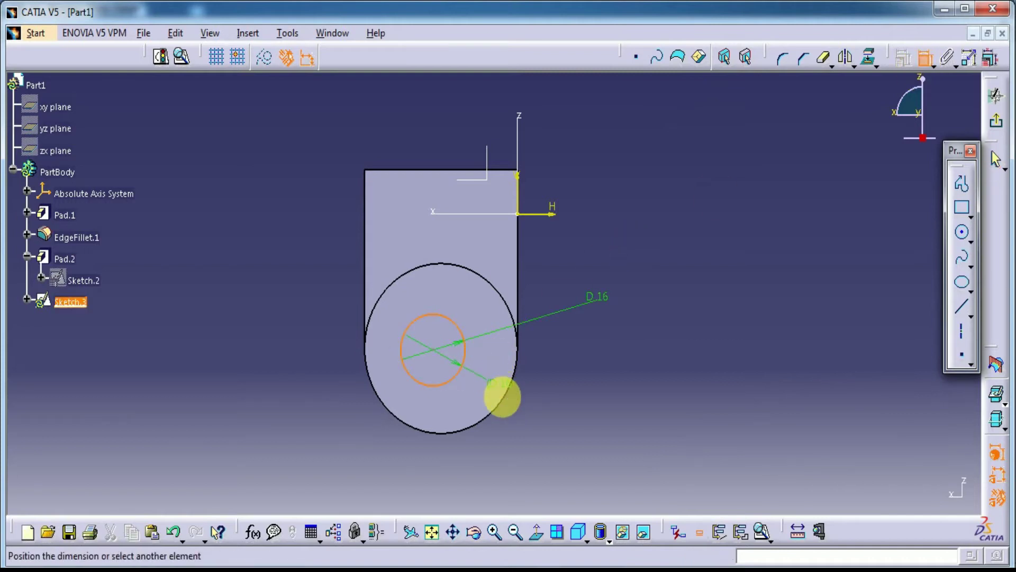
{"action": "left_click", "coordinate": [509, 403]}
{"action": "right_click", "coordinate": [688, 309]}
{"action": "left_click", "coordinate": [732, 426]}
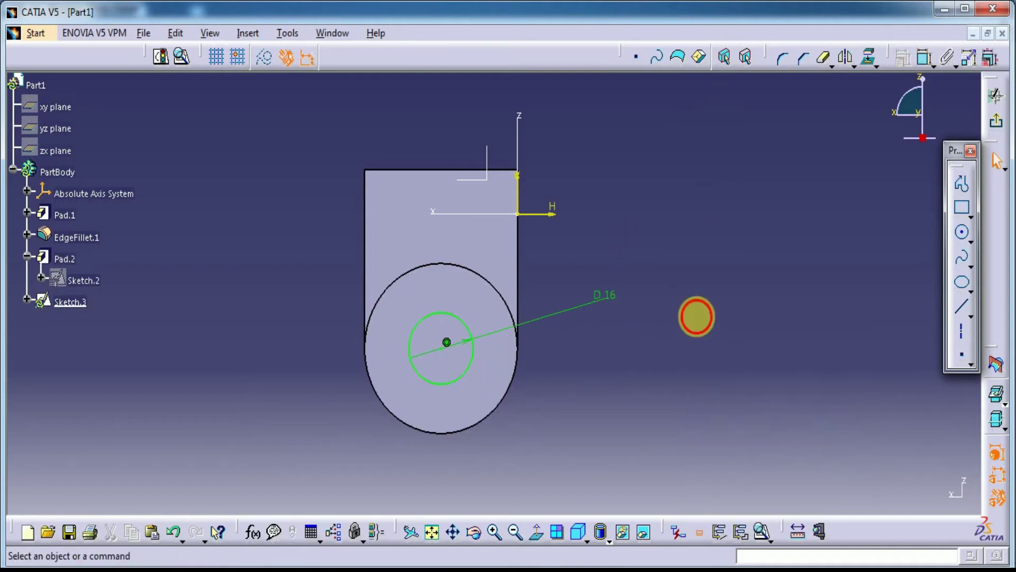
- Exit the sketch and pocket the 16 mm circle Up to last through the boss
{"action": "left_click", "coordinate": [996, 122]}
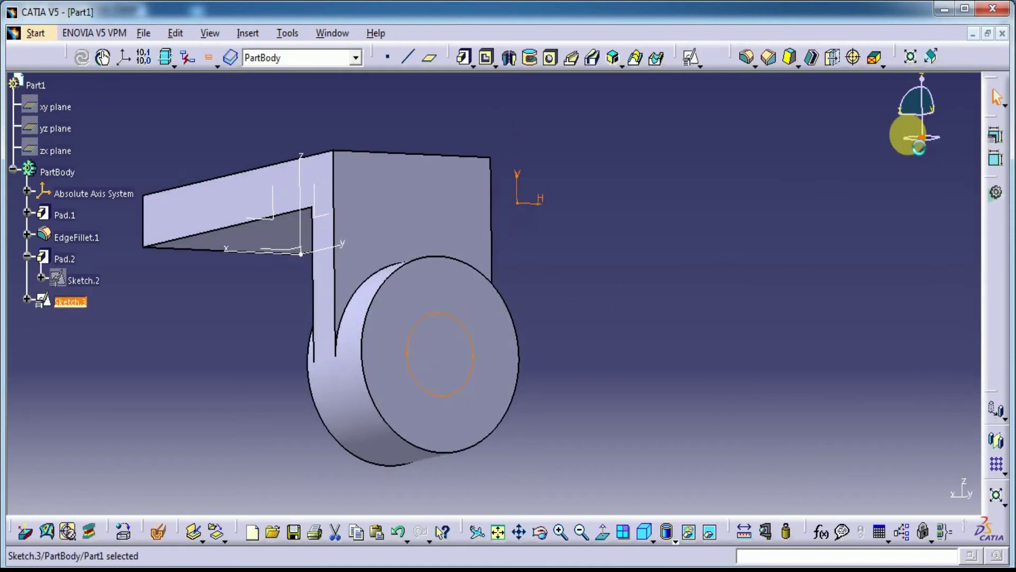
{"action": "left_click", "coordinate": [487, 61]}
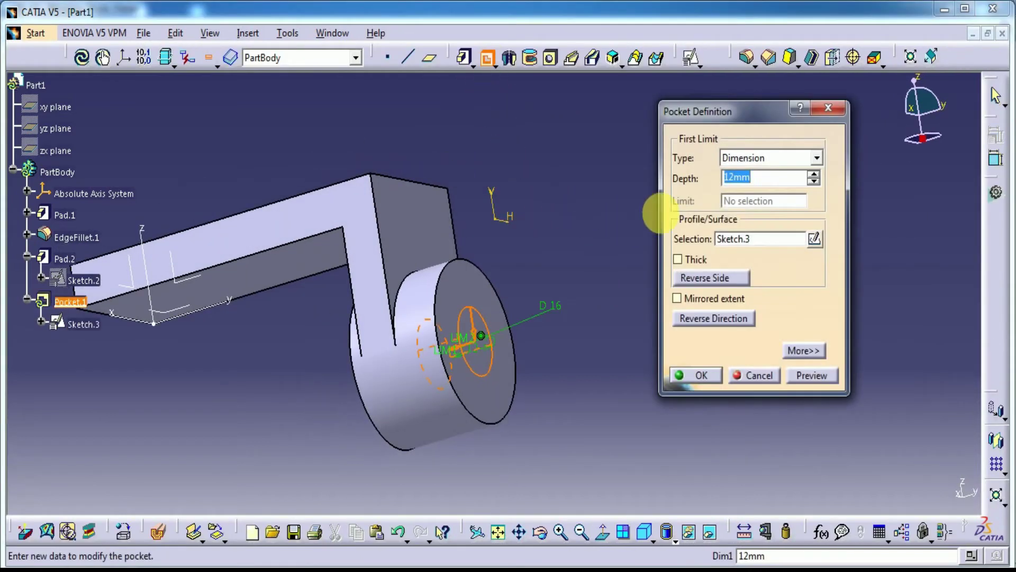
{"action": "left_click", "coordinate": [817, 158]}
{"action": "left_click", "coordinate": [742, 199]}
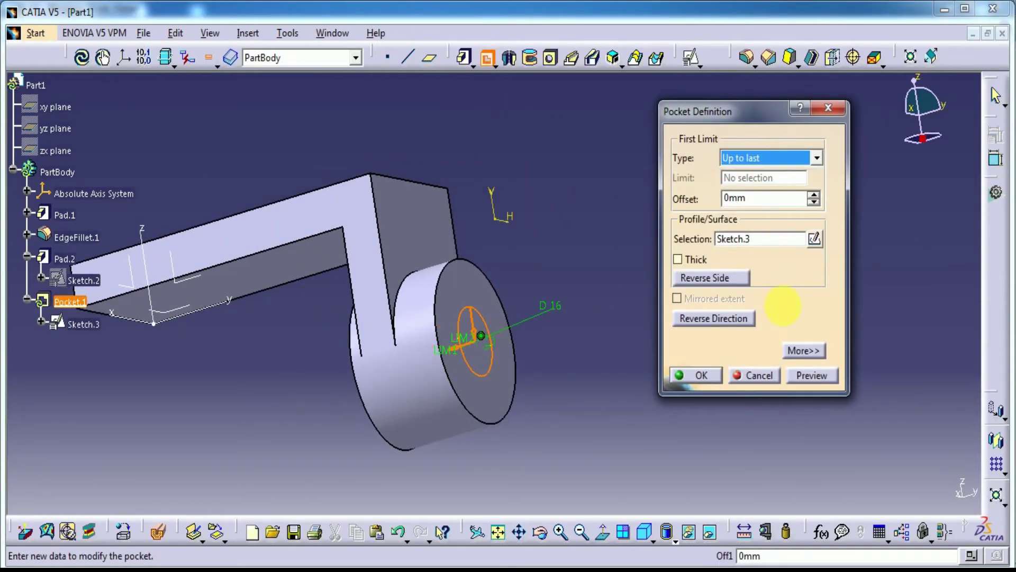
{"action": "left_click", "coordinate": [811, 375]}
{"action": "left_click", "coordinate": [697, 374]}
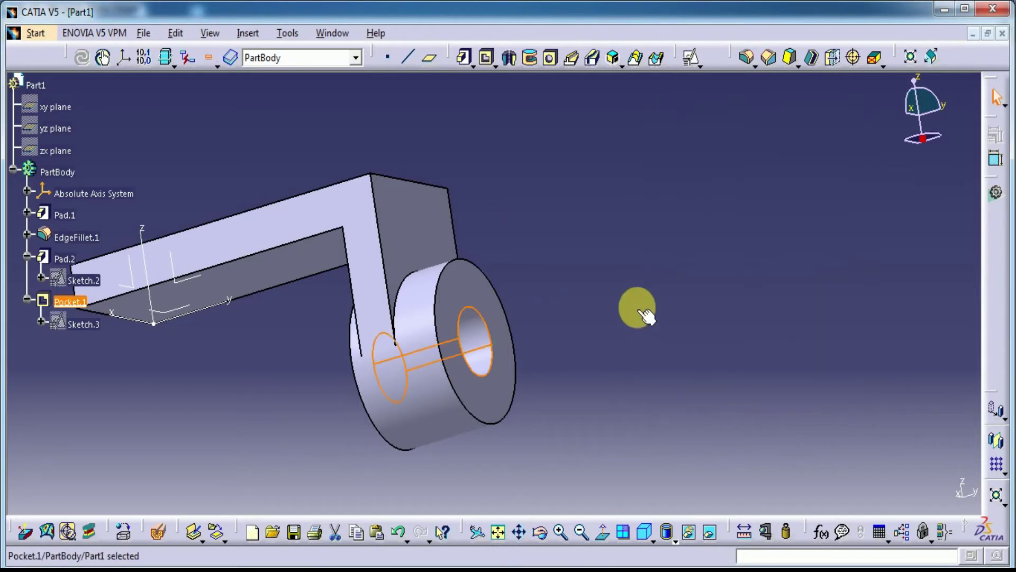
- Orbit the part to inspect the bored boss and the plate's face
{"action": "middle_click_drag", "start_coordinate": [643, 310], "coordinate": [613, 356]}
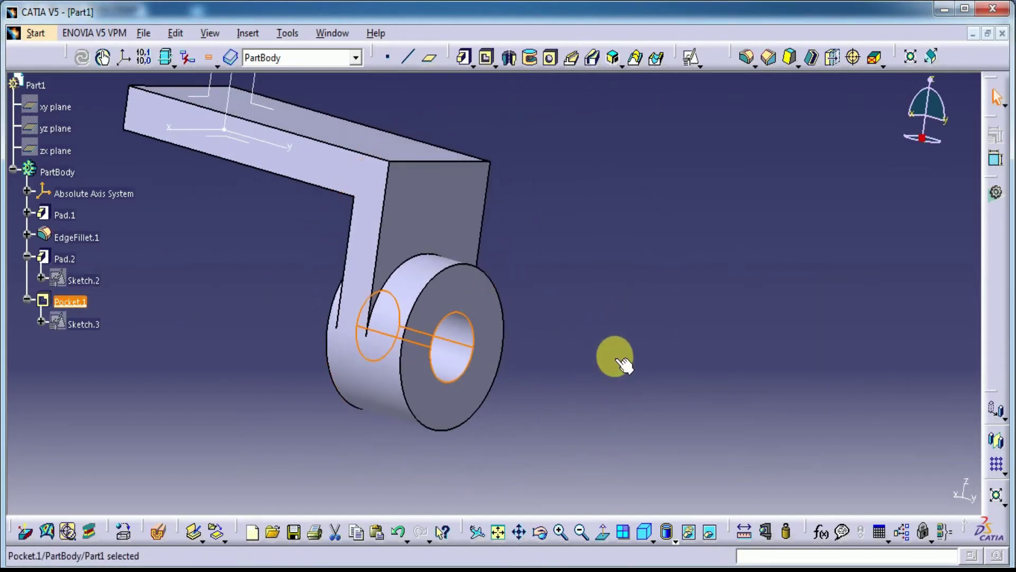
{"action": "middle_click_drag", "start_coordinate": [517, 243], "coordinate": [649, 346]}
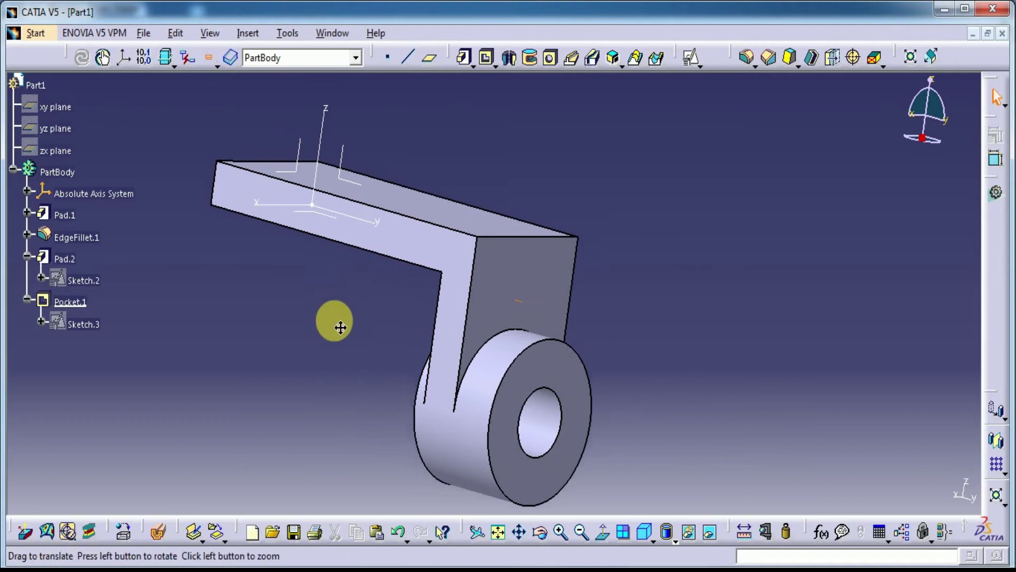
{"action": "middle_click_drag", "start_coordinate": [340, 328], "coordinate": [339, 353]}
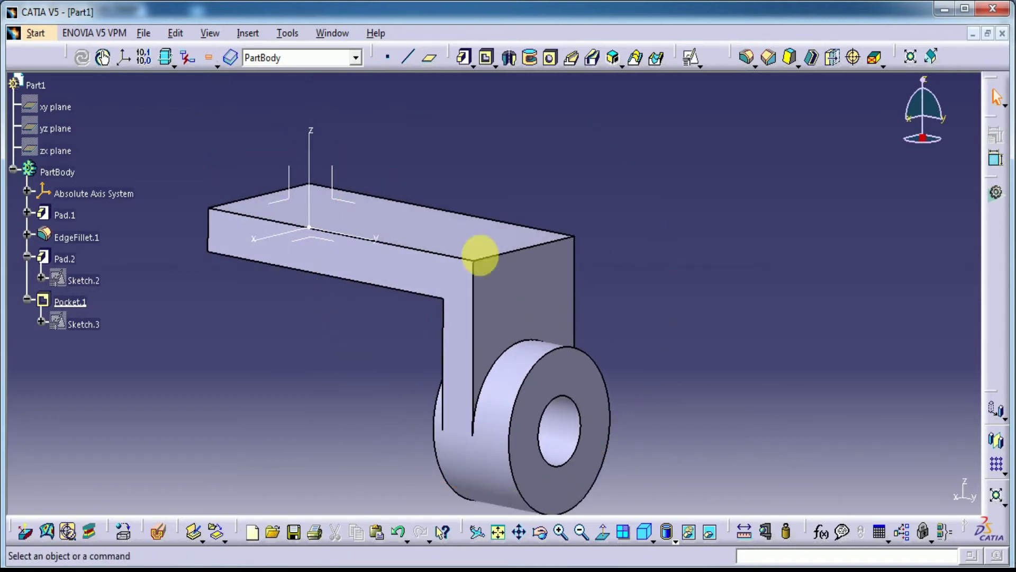
{"action": "middle_click_drag", "start_coordinate": [487, 203], "coordinate": [622, 299]}
{"action": "middle_click_drag", "start_coordinate": [366, 225], "coordinate": [576, 100]}
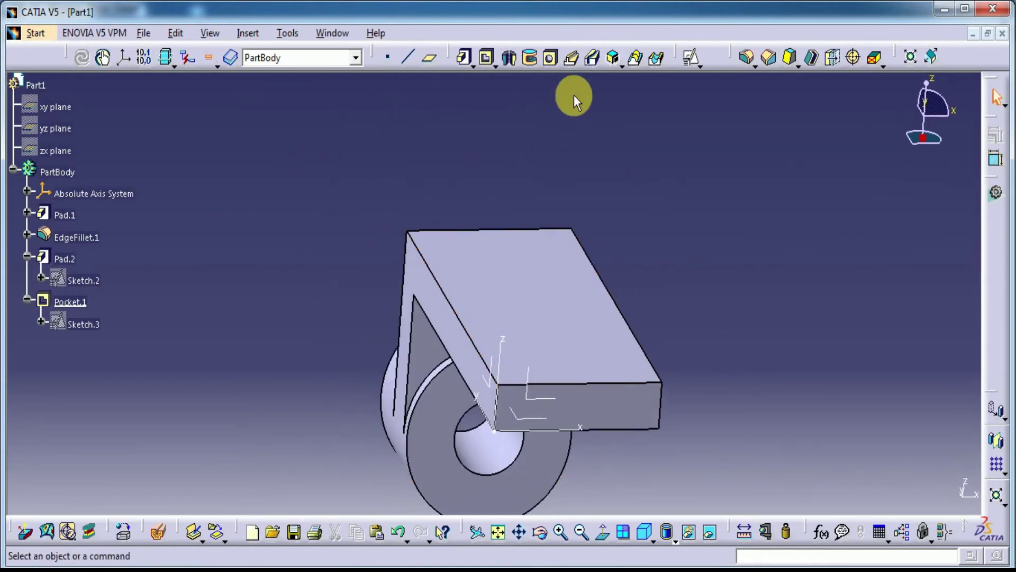
- Start a positioned sketch on the back plate face and draw a rectangle
{"action": "left_click", "coordinate": [690, 56]}
{"action": "left_click", "coordinate": [604, 404]}
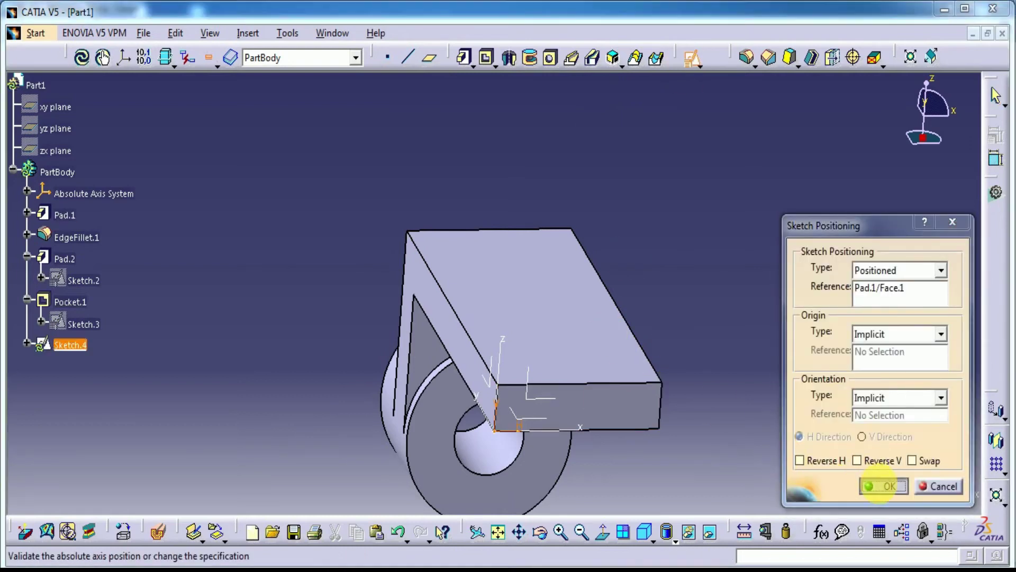
{"action": "left_click", "coordinate": [889, 484]}
{"action": "mouse_move", "coordinate": [824, 368]}
{"action": "middle_mouse_down"}
{"action": "mouse_move", "coordinate": [600, 146]}
{"action": "mouse_move", "coordinate": [585, 216]}
{"action": "middle_mouse_up"}
{"action": "left_click", "coordinate": [962, 207]}
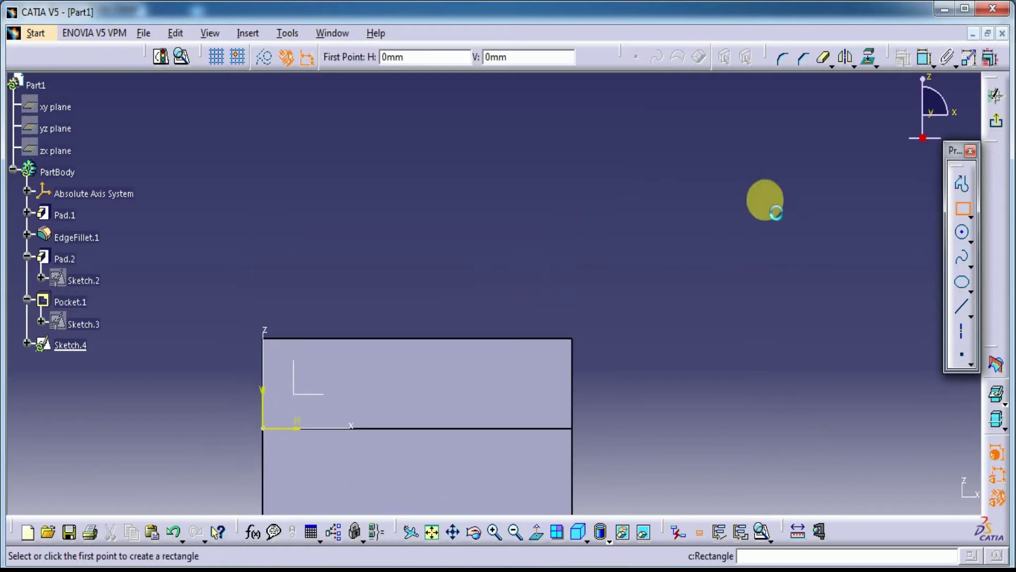
{"action": "left_click", "coordinate": [290, 109]}
{"action": "left_click", "coordinate": [739, 400]}
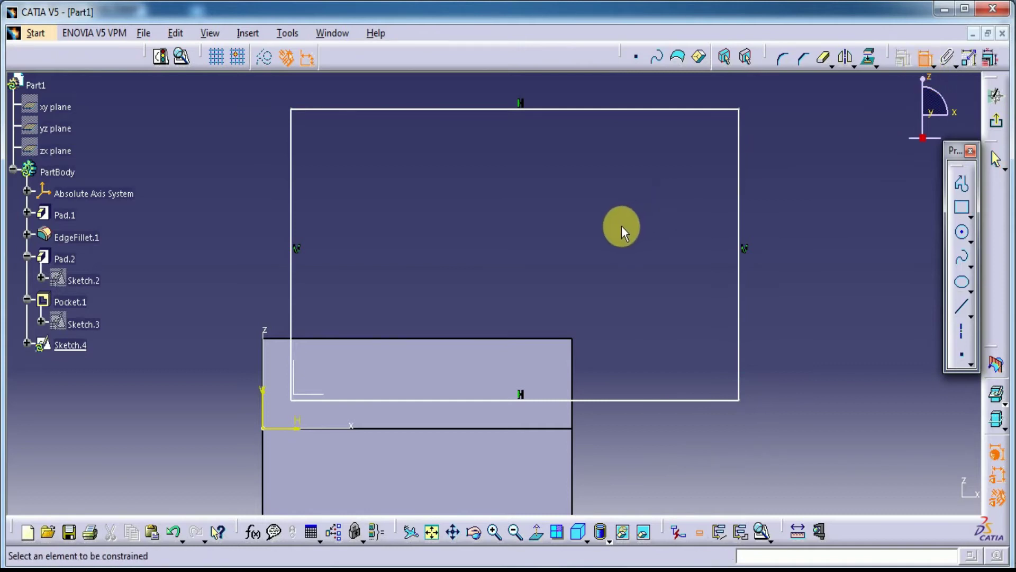
- Dimension the rectangle's right edge to a 45 mm height
{"action": "left_click", "coordinate": [740, 266]}
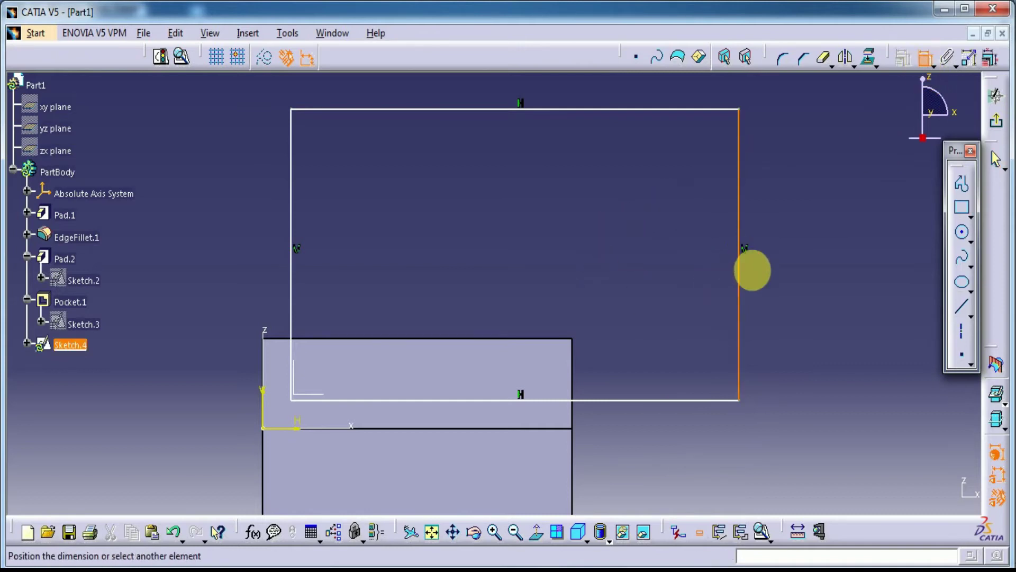
{"action": "left_click", "coordinate": [797, 257]}
{"action": "double_click", "coordinate": [806, 253]}
{"action": "type", "text": "45"}
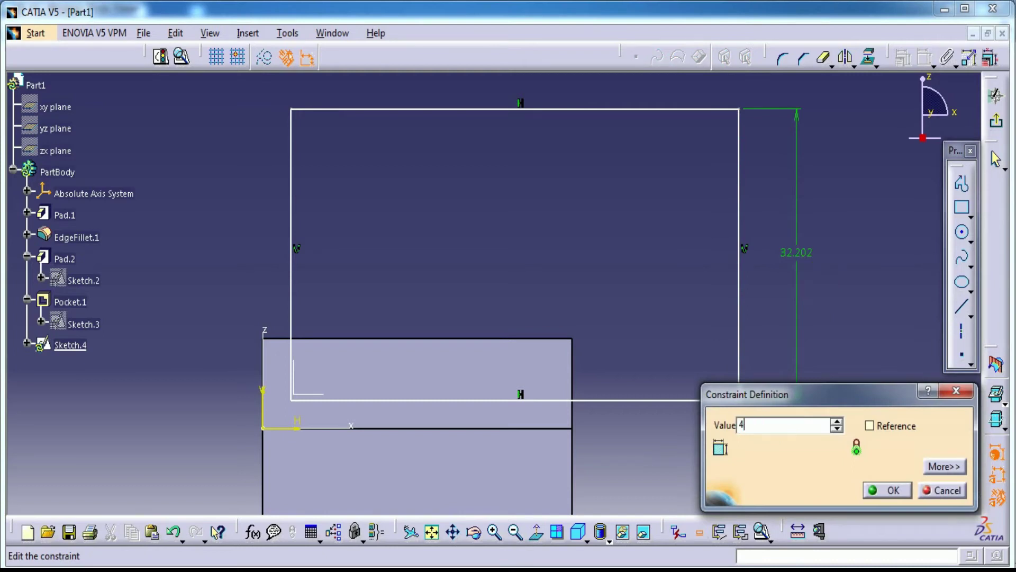
{"action": "key", "text": "Return"}
- Align the rectangle's left edge with the vertical axis and its bottom edge with the plate edge
{"action": "mouse_move", "coordinate": [819, 282]}
{"action": "middle_mouse_down"}
{"action": "mouse_move", "coordinate": [830, 296]}
{"action": "mouse_move", "coordinate": [814, 334]}
{"action": "mouse_move", "coordinate": [787, 309]}
{"action": "middle_mouse_up"}
{"action": "left_click", "coordinate": [362, 279]}
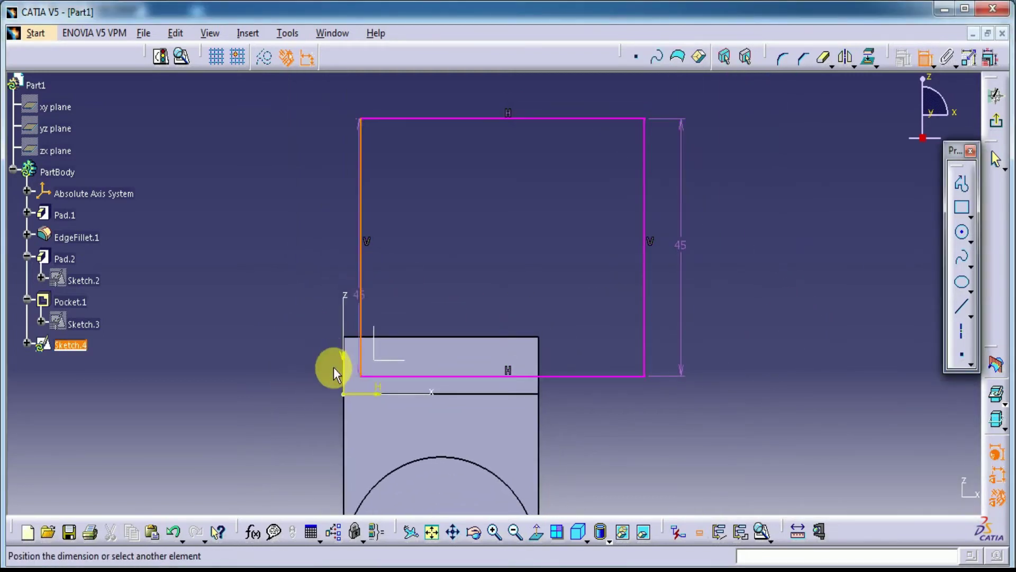
{"action": "left_click", "coordinate": [344, 360]}
{"action": "right_click", "coordinate": [300, 237]}
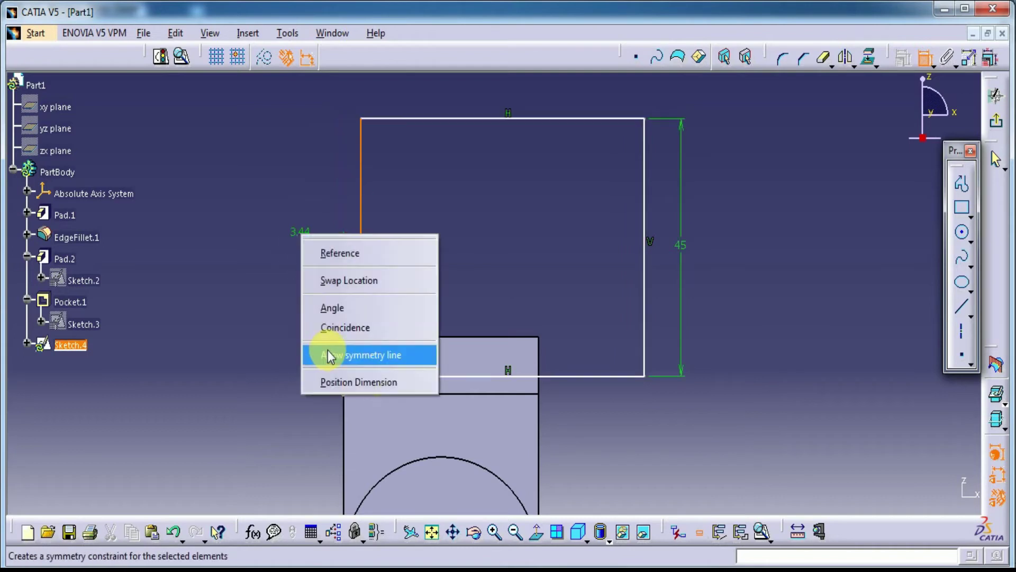
{"action": "left_click", "coordinate": [356, 330]}
{"action": "left_click", "coordinate": [472, 378]}
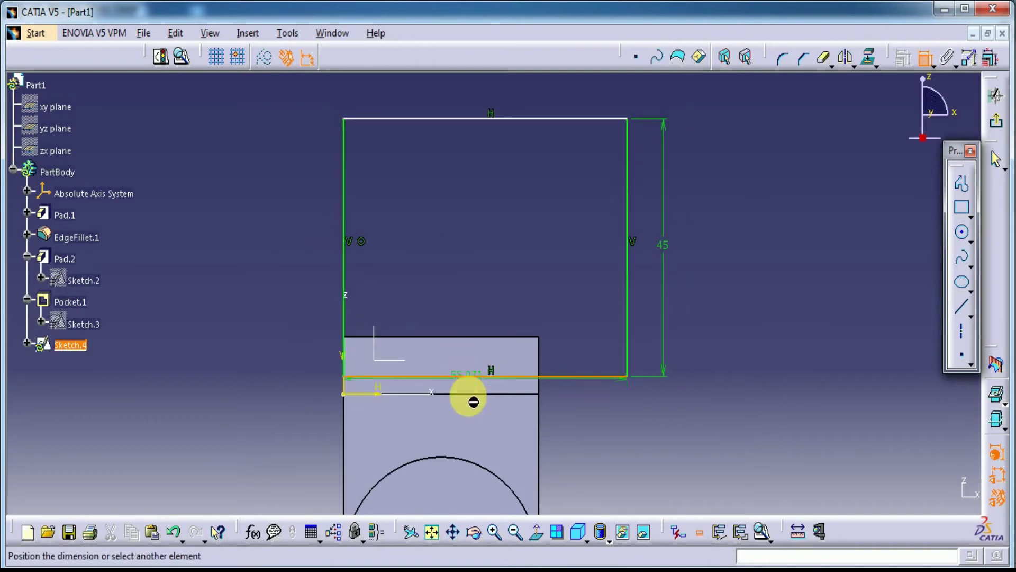
{"action": "left_click", "coordinate": [470, 394]}
{"action": "right_click", "coordinate": [752, 370]}
{"action": "left_click", "coordinate": [798, 502]}
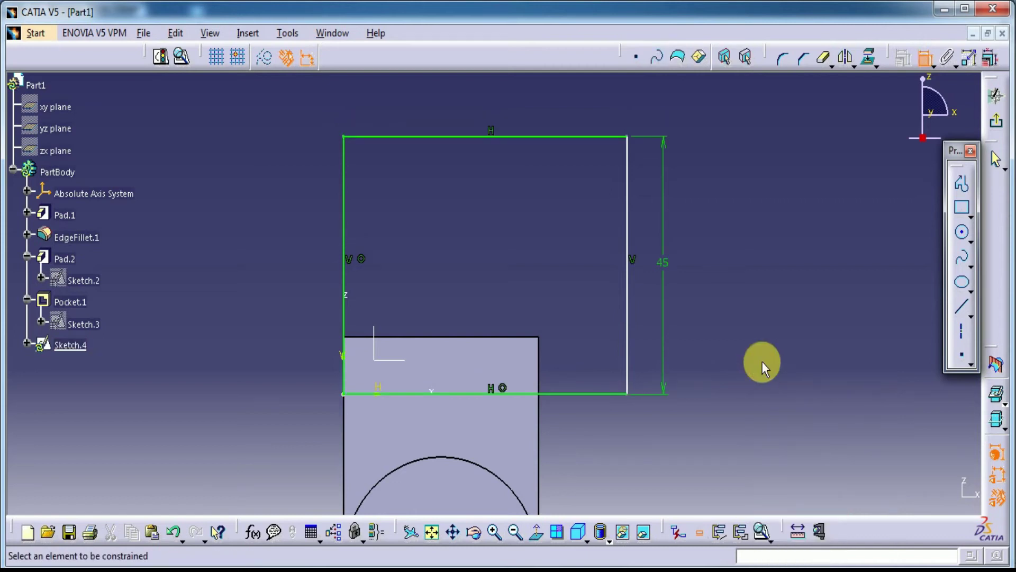
- Set the rectangle's top edge width to 69 mm and exit the sketch
{"action": "left_click", "coordinate": [555, 136]}
{"action": "double_click", "coordinate": [538, 180]}
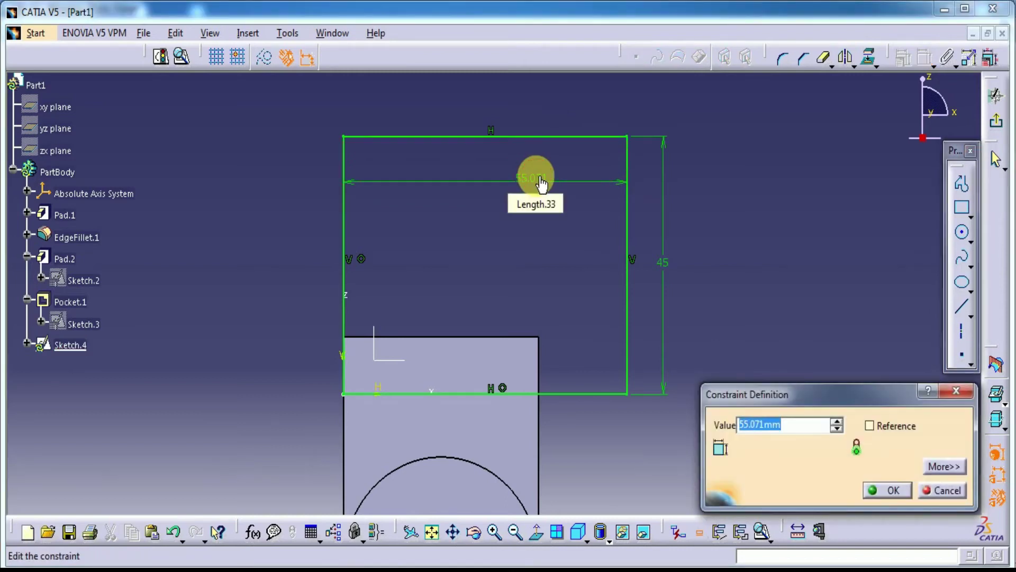
{"action": "left_click", "coordinate": [539, 179]}
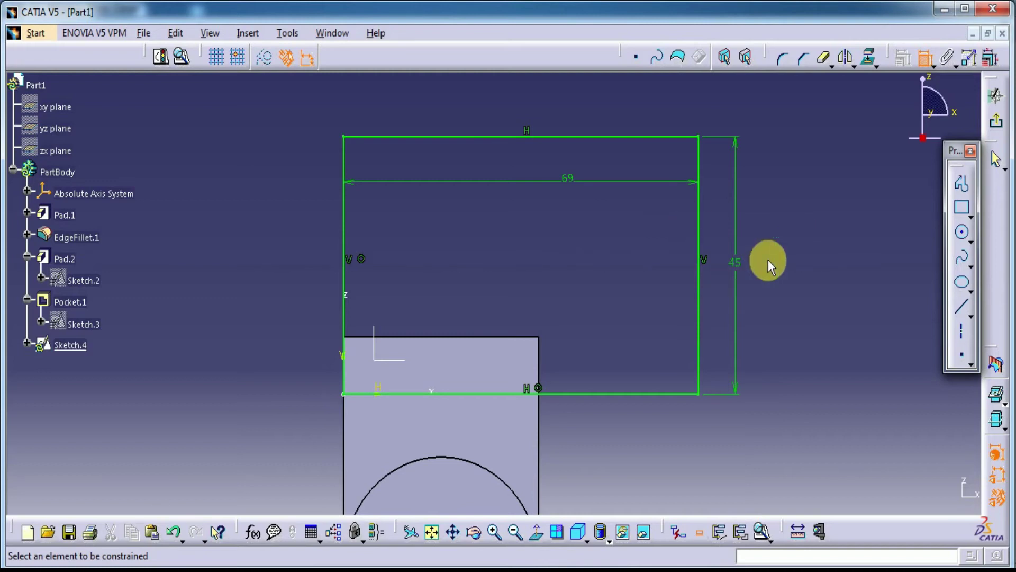
{"action": "left_click", "coordinate": [997, 123]}
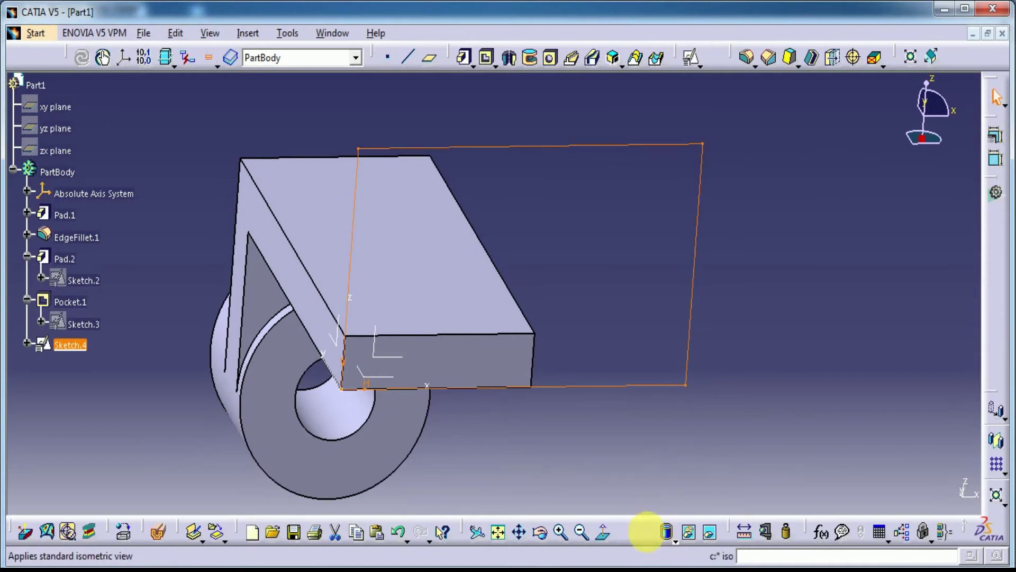
- Pad the rectangle sketch 10 mm in the reversed direction to form the back plate
{"action": "left_click", "coordinate": [647, 531]}
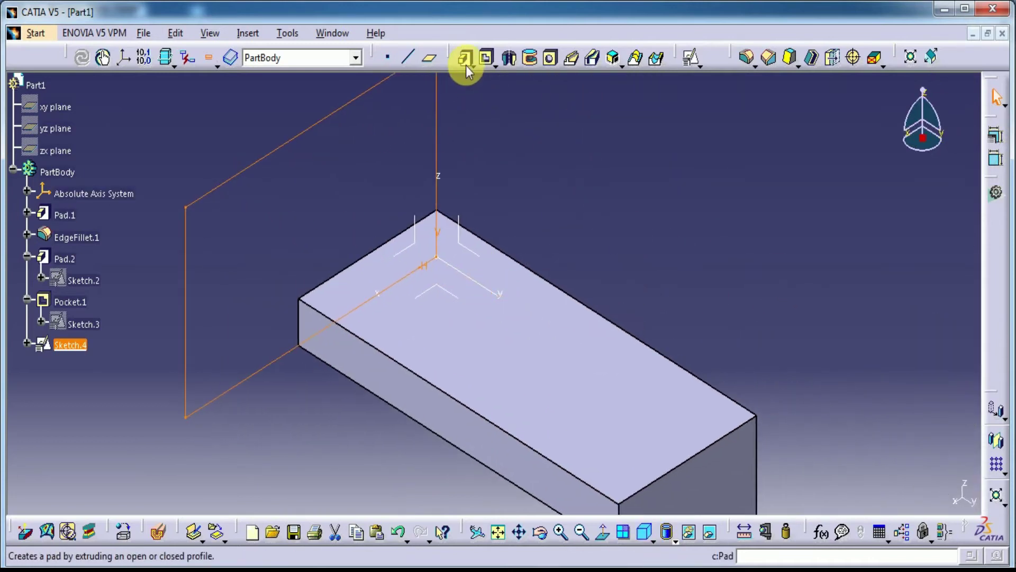
{"action": "left_click", "coordinate": [466, 62]}
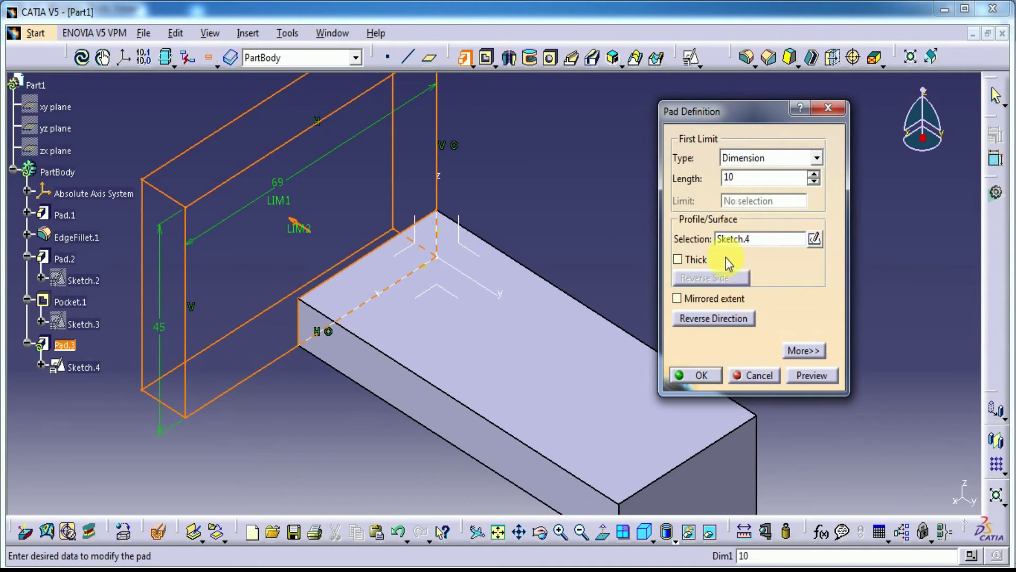
{"action": "left_click", "coordinate": [704, 320]}
{"action": "left_click", "coordinate": [804, 380]}
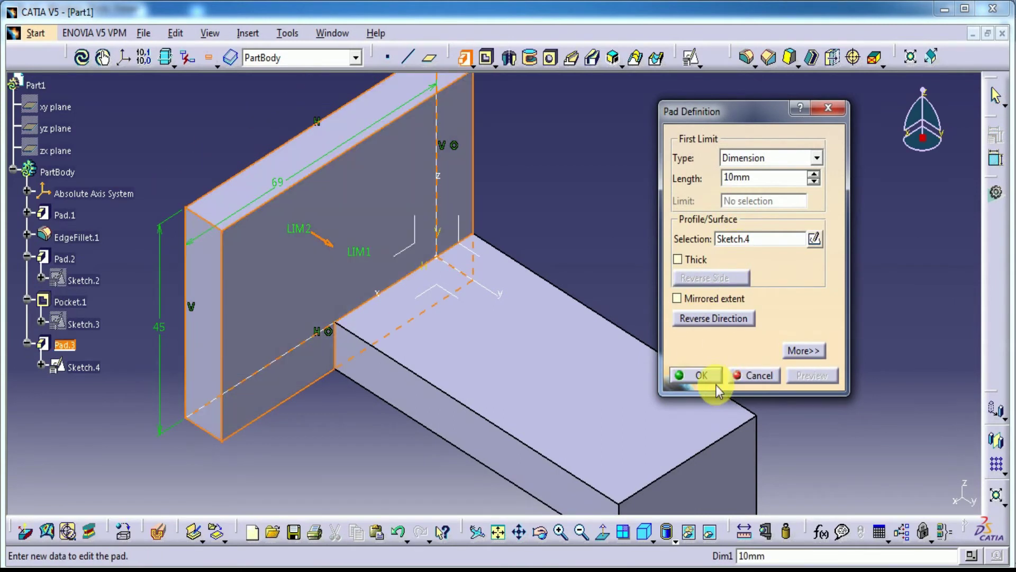
{"action": "left_click", "coordinate": [701, 376]}
{"action": "middle_click_drag", "start_coordinate": [651, 208], "coordinate": [622, 245]}
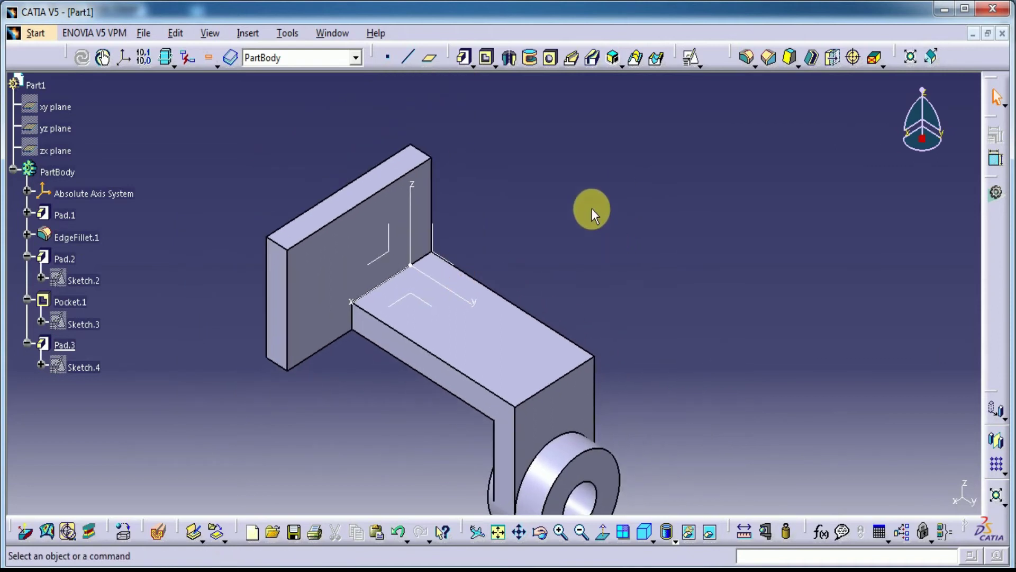
- Fillet the inner corner edge between plate and arm with a 30 mm radius
{"action": "left_click", "coordinate": [746, 56]}
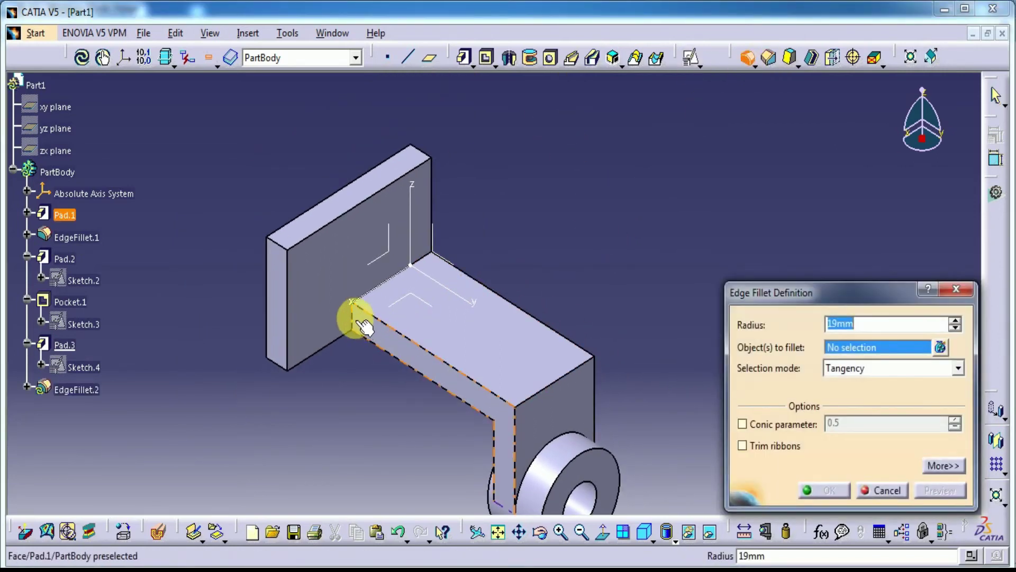
{"action": "left_click", "coordinate": [352, 316]}
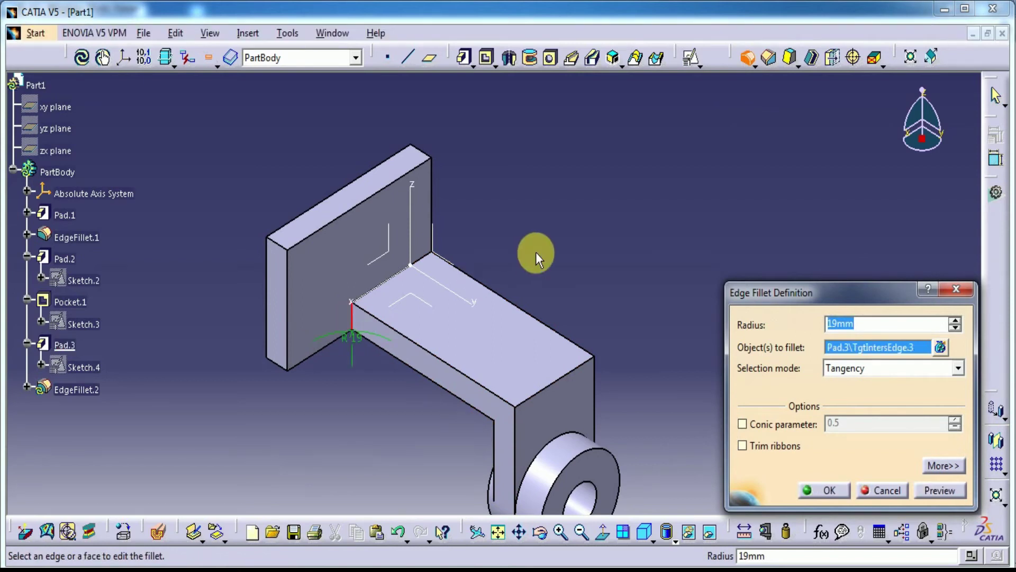
{"action": "type", "text": "30"}
{"action": "left_click", "coordinate": [936, 491]}
{"action": "left_click", "coordinate": [831, 489]}
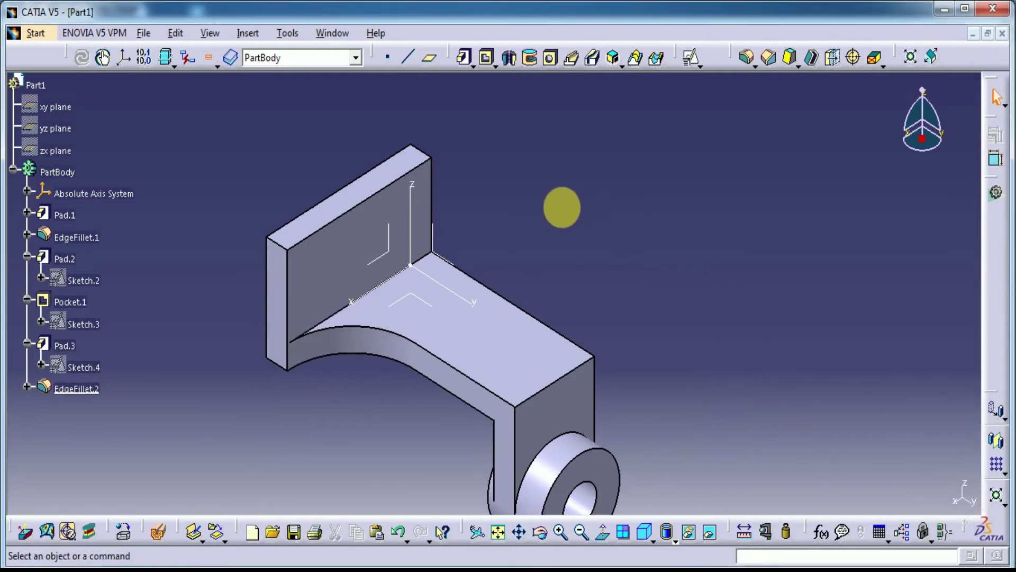
{"action": "middle_click_drag", "start_coordinate": [562, 207], "coordinate": [537, 249]}
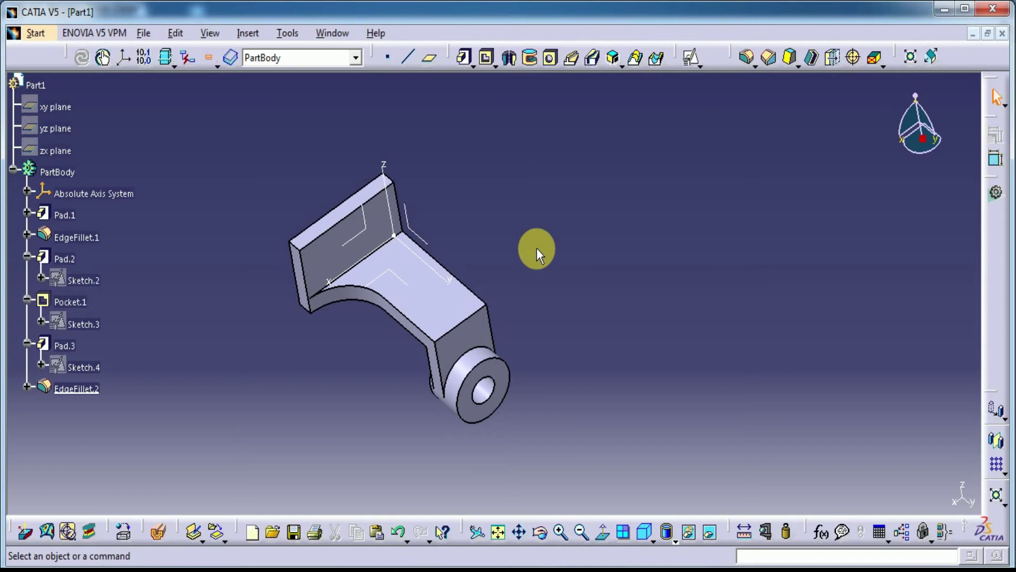
- Start a positioned sketch on the back plate face and draw a small rectangle
{"action": "left_click", "coordinate": [696, 66]}
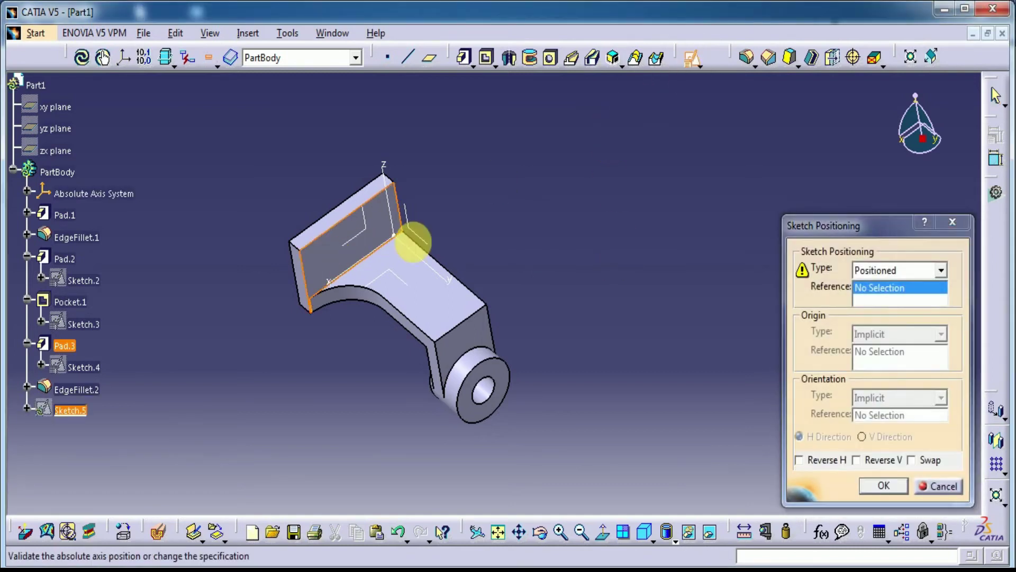
{"action": "left_click", "coordinate": [407, 237]}
{"action": "left_click", "coordinate": [888, 485]}
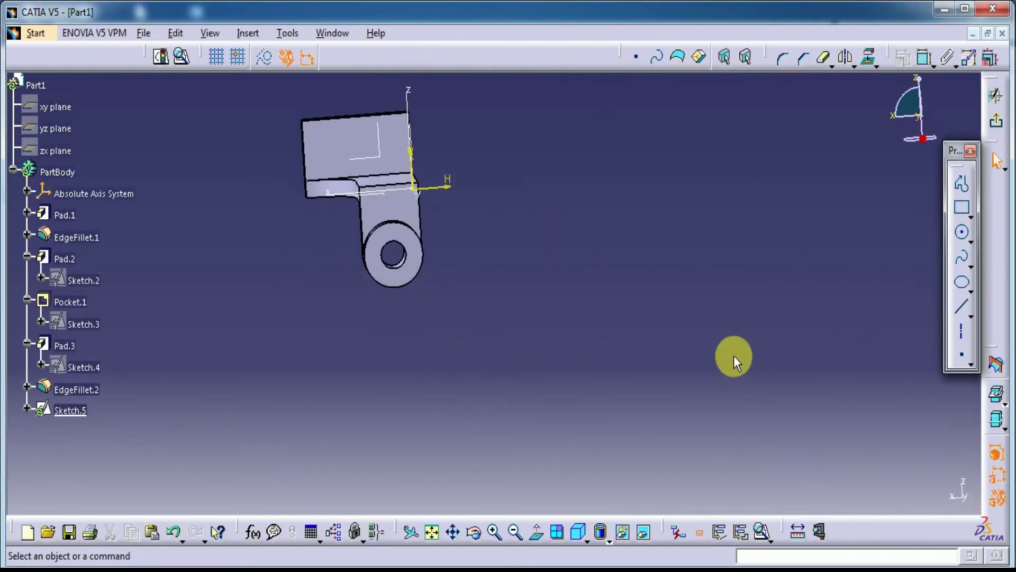
{"action": "mouse_move", "coordinate": [732, 356]}
{"action": "middle_mouse_down"}
{"action": "mouse_move", "coordinate": [539, 355]}
{"action": "mouse_move", "coordinate": [543, 182]}
{"action": "middle_mouse_up"}
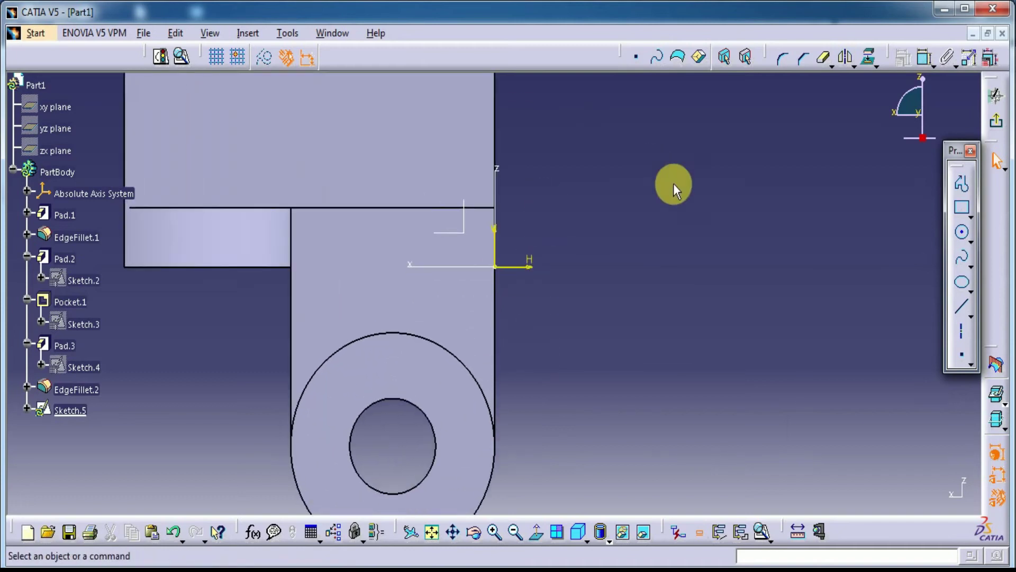
{"action": "left_click", "coordinate": [963, 208]}
{"action": "left_click", "coordinate": [362, 142]}
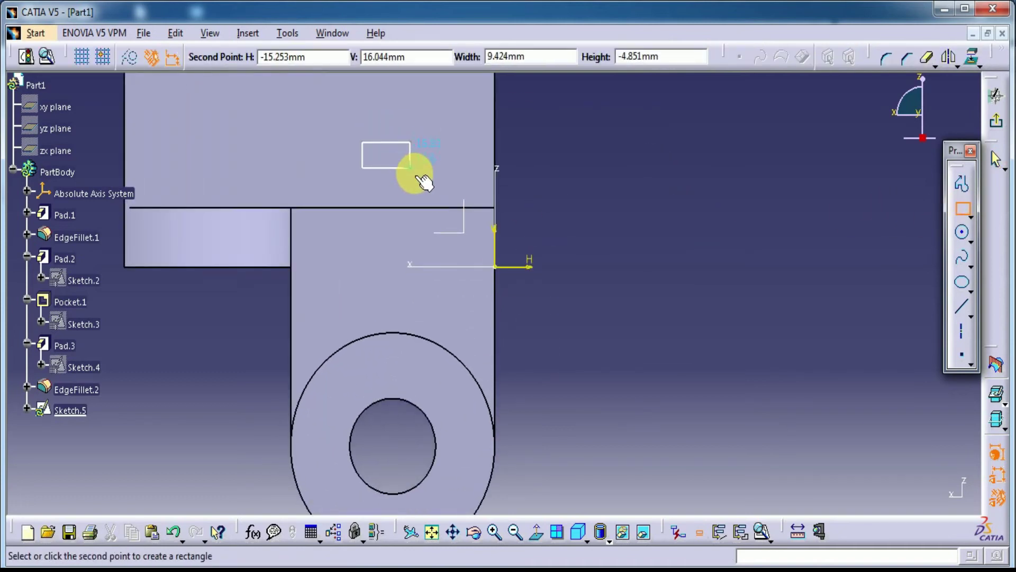
{"action": "left_click", "coordinate": [421, 180]}
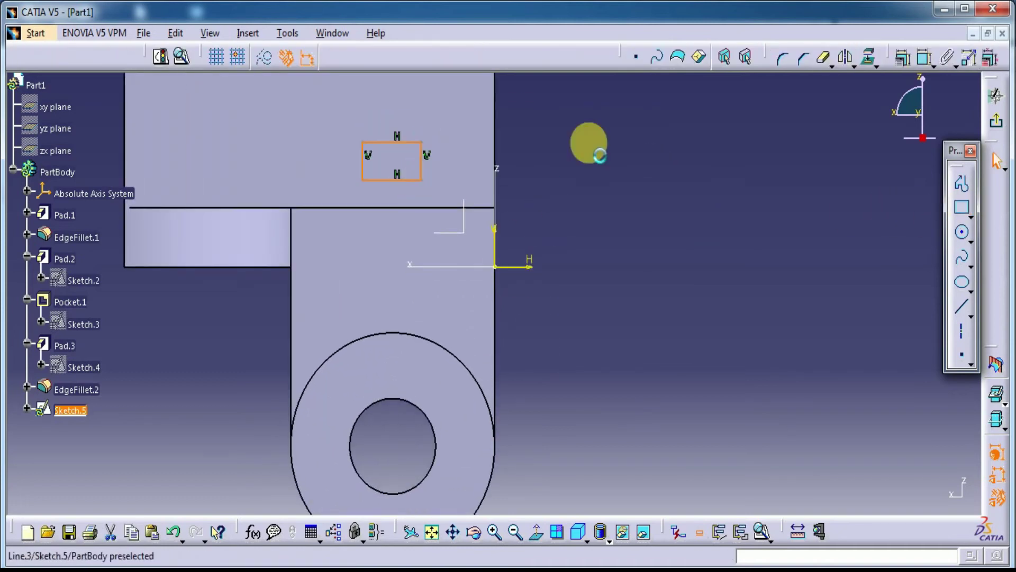
- Dimension the rectangle to 10 mm wide by 10 mm high
{"action": "left_click", "coordinate": [925, 60]}
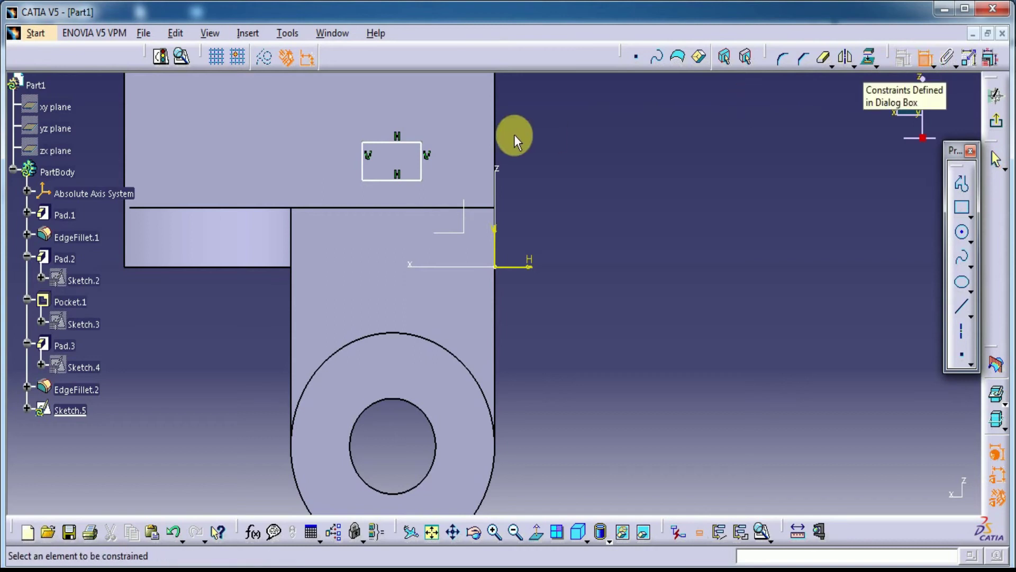
{"action": "left_click", "coordinate": [402, 142]}
{"action": "double_click", "coordinate": [445, 116]}
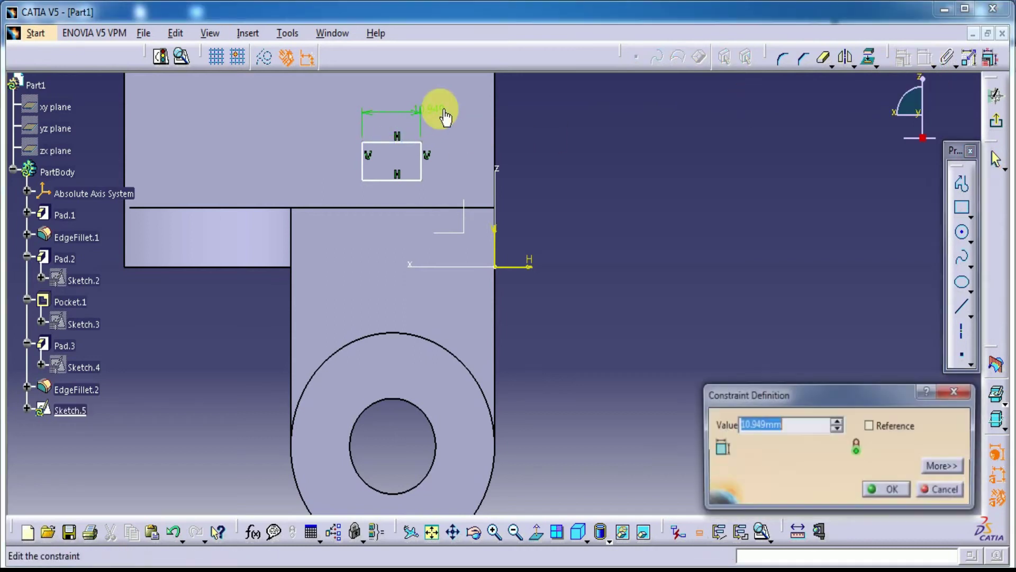
{"action": "key", "text": "Return"}
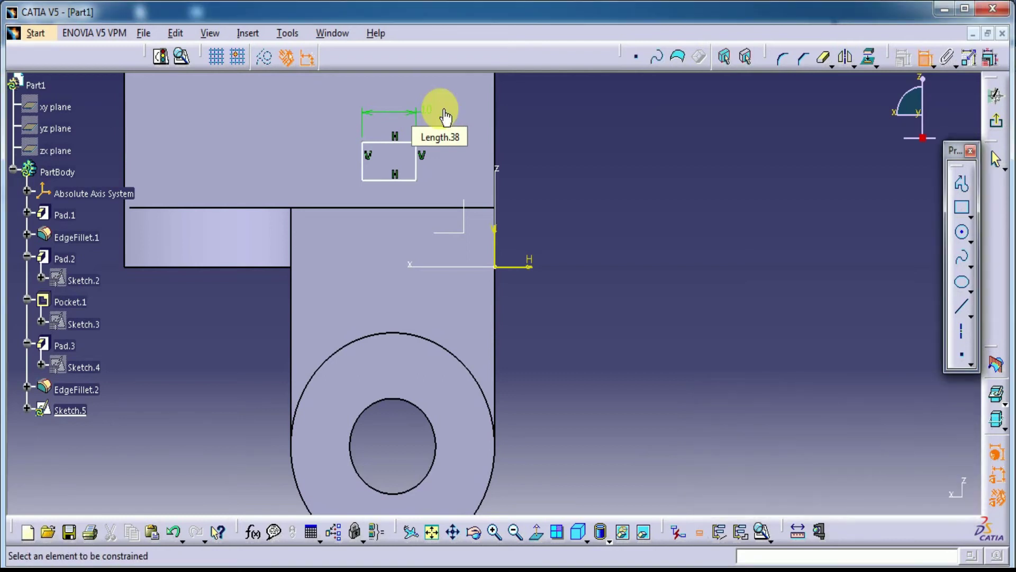
{"action": "left_click", "coordinate": [427, 170]}
{"action": "double_click", "coordinate": [574, 154]}
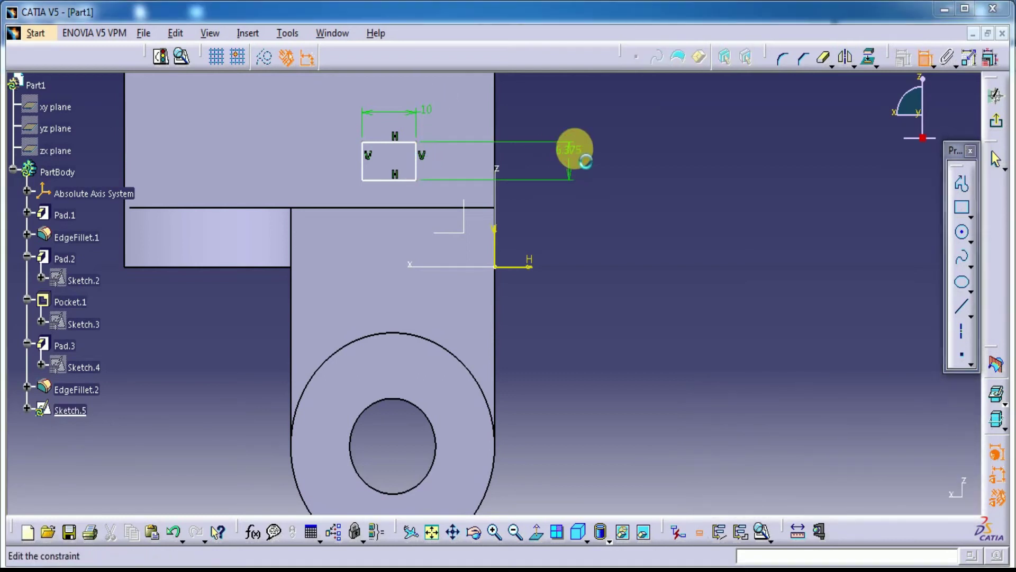
{"action": "key", "text": "Return"}
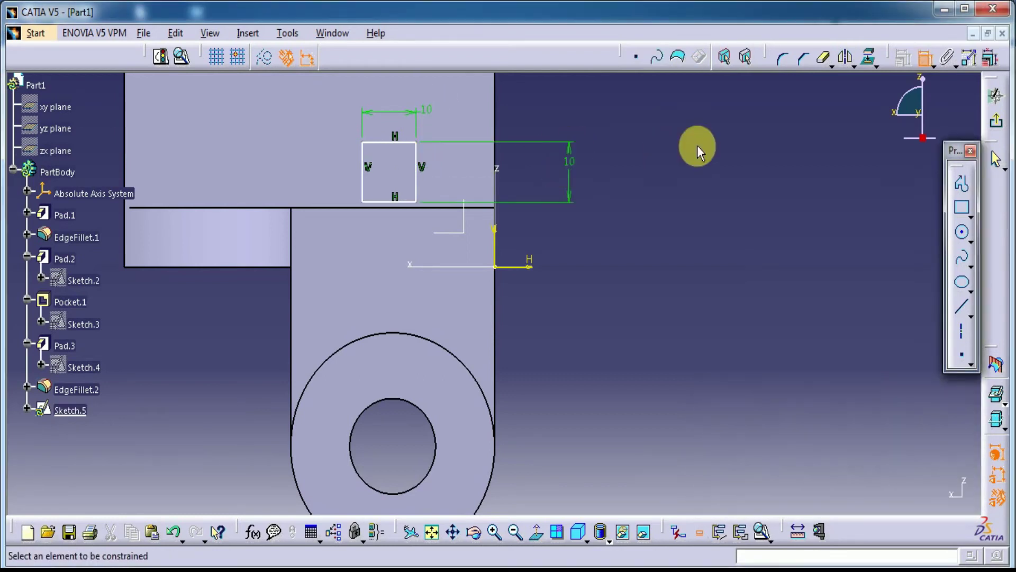
- Make the square's bottom edge coincide with the arm's top edge
{"action": "left_click", "coordinate": [405, 202]}
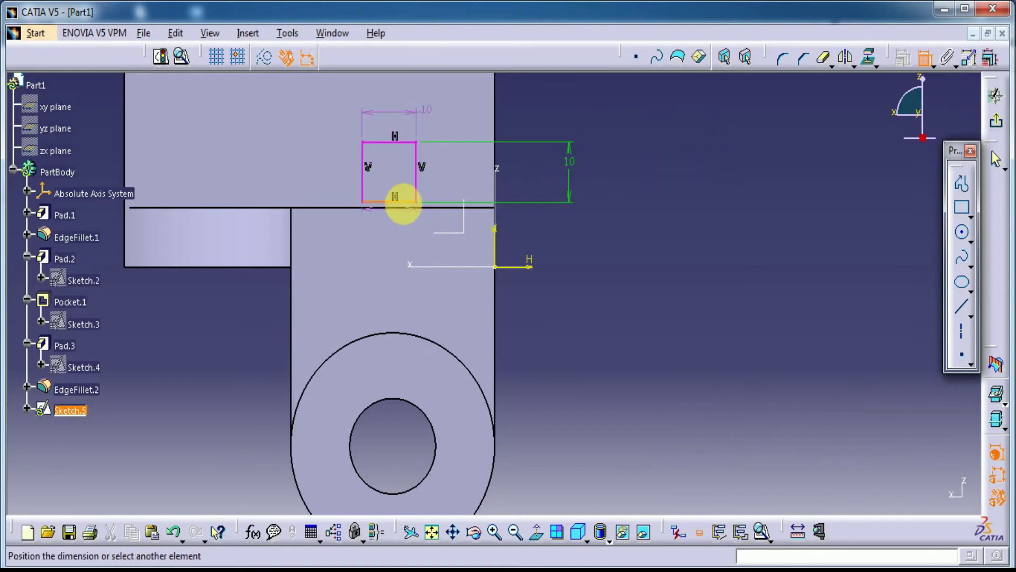
{"action": "left_click", "coordinate": [432, 208]}
{"action": "right_click", "coordinate": [670, 178]}
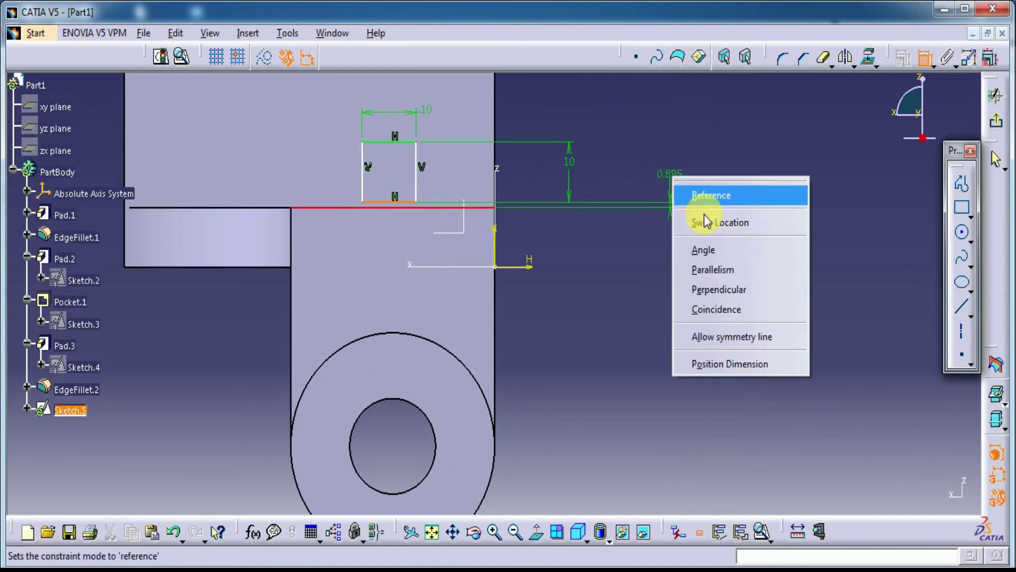
{"action": "left_click", "coordinate": [715, 313]}
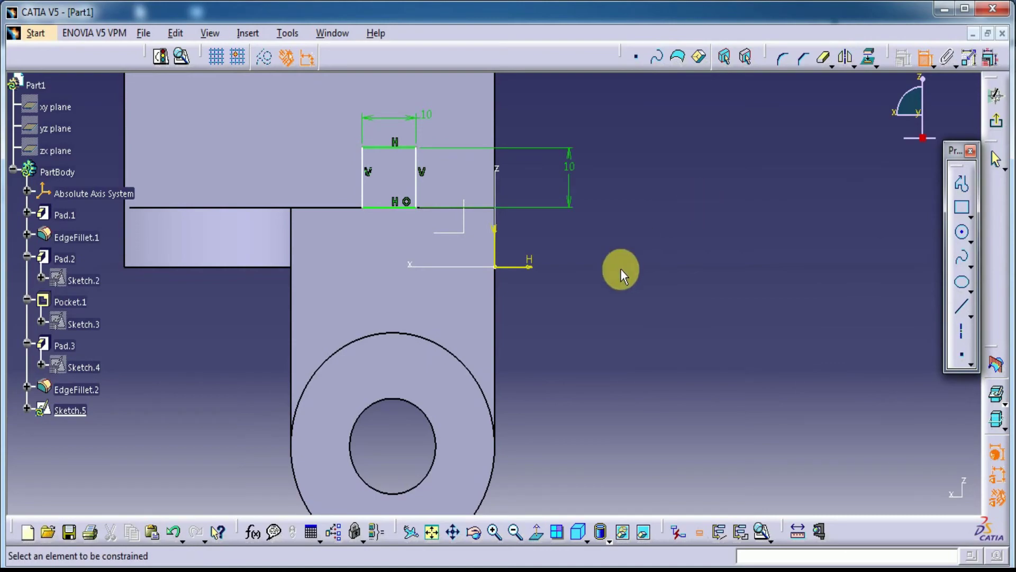
{"action": "key", "text": "alt+Tab"}
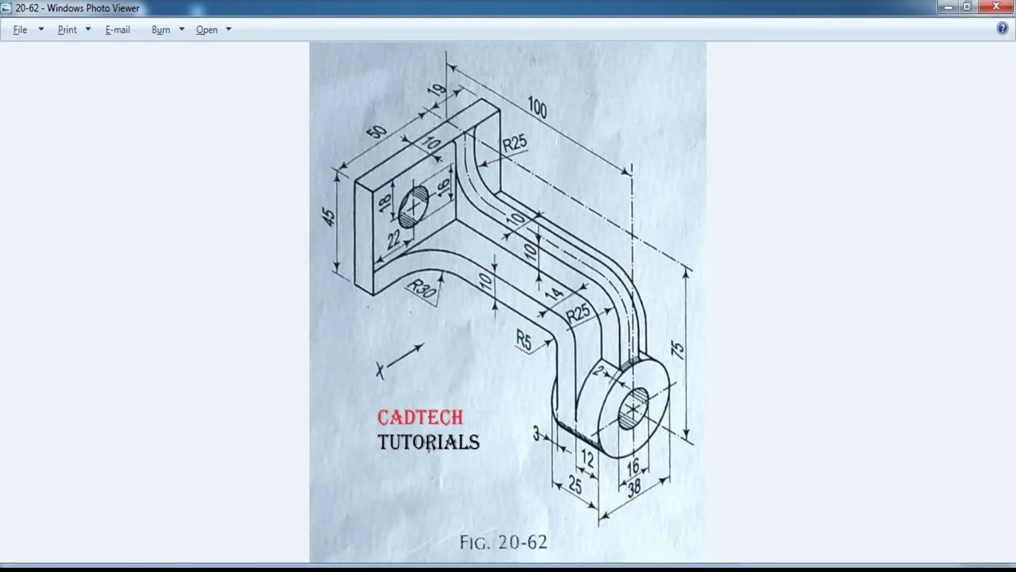
{"action": "key", "text": "alt+Tab"}
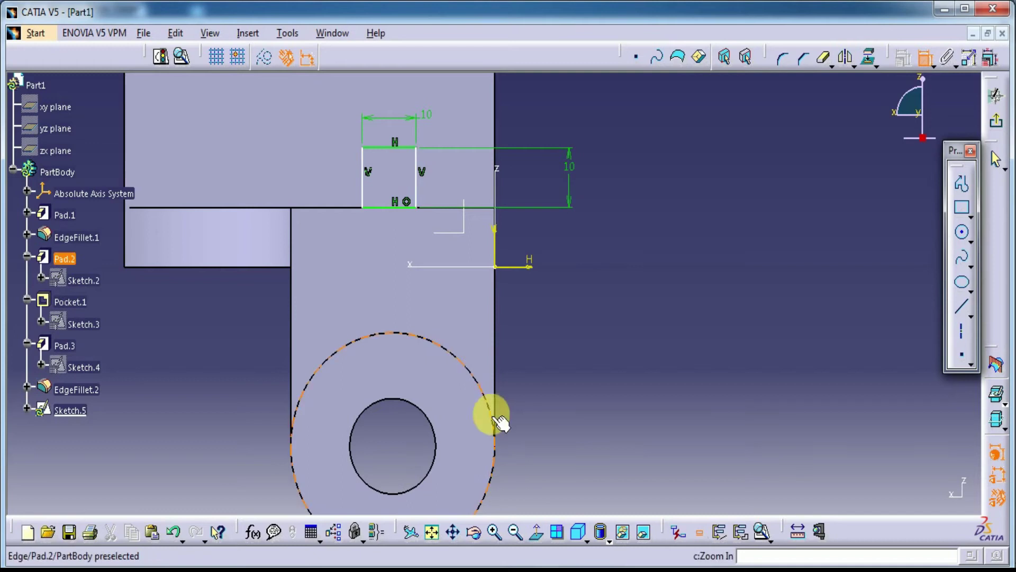
- Offset the square's left edge 14 mm from the arm's side edge and exit the sketch
{"action": "left_click", "coordinate": [362, 192]}
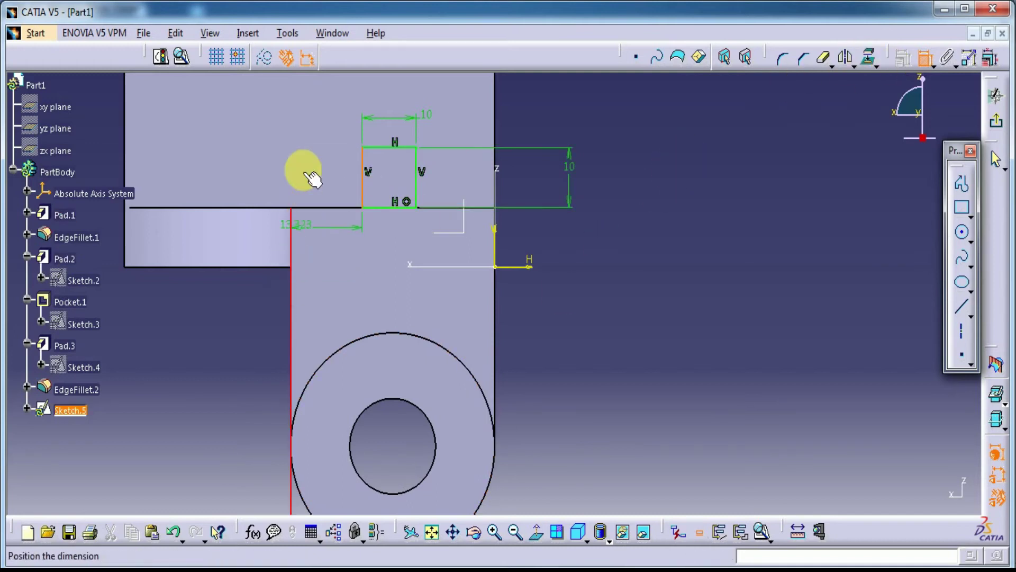
{"action": "left_click", "coordinate": [303, 143]}
{"action": "double_click", "coordinate": [312, 146]}
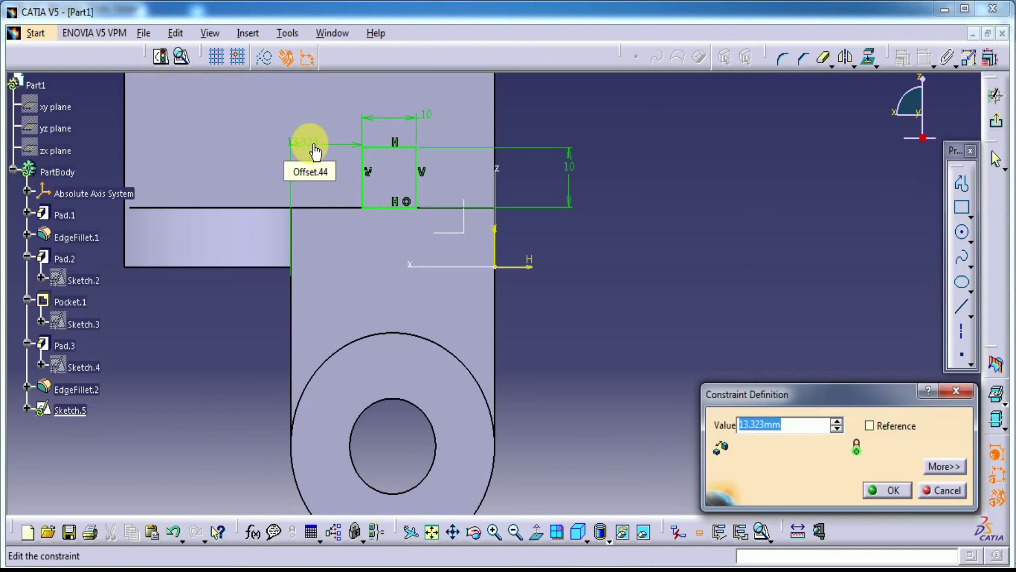
{"action": "type", "text": "14"}
{"action": "key", "text": "Return"}
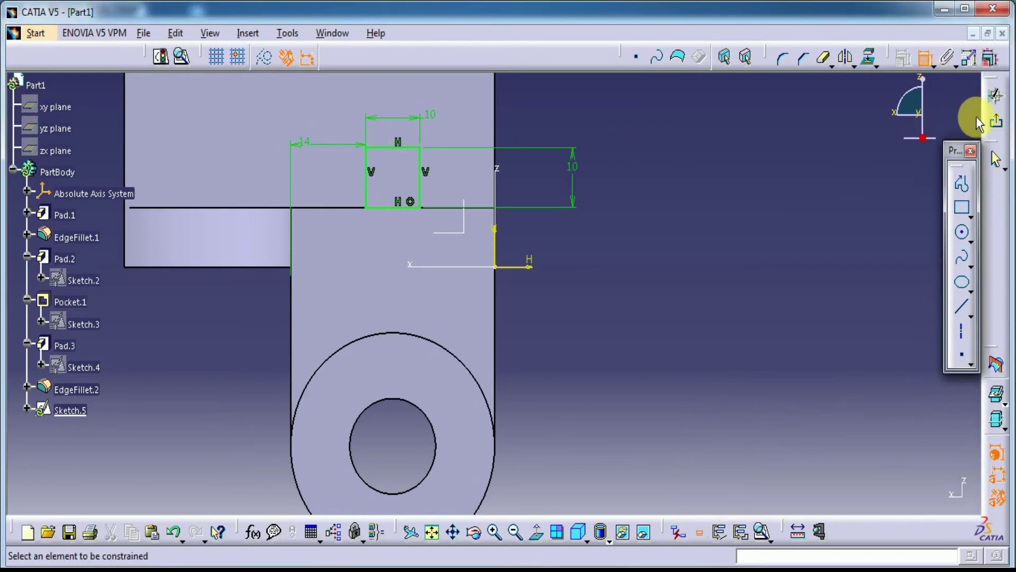
{"action": "left_click", "coordinate": [997, 122]}
{"action": "mouse_move", "coordinate": [668, 214]}
{"action": "middle_mouse_down"}
{"action": "mouse_move", "coordinate": [683, 254]}
{"action": "mouse_move", "coordinate": [633, 136]}
{"action": "middle_mouse_up"}
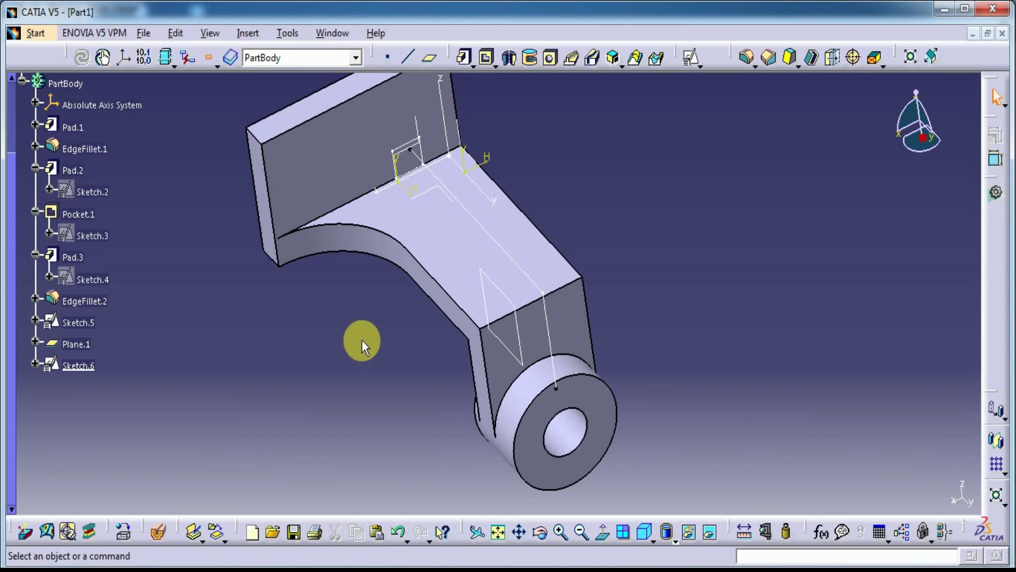
- Create a rib sweeping the Sketch.5 profile along the Sketch.6 centre curve, then view the reference drawing
{"action": "middle_click_drag", "start_coordinate": [363, 346], "coordinate": [423, 114]}
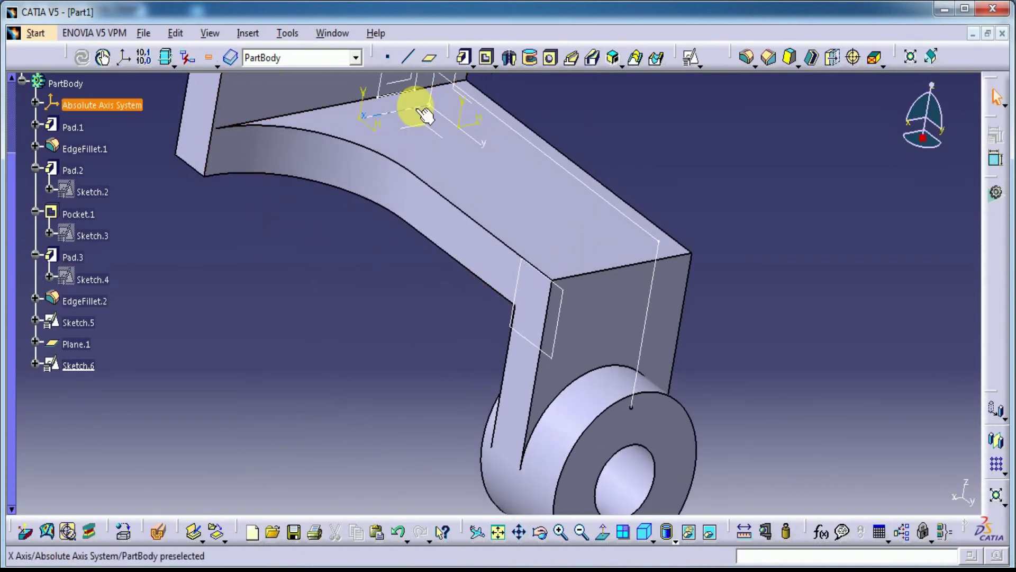
{"action": "middle_click_drag", "start_coordinate": [390, 194], "coordinate": [398, 268]}
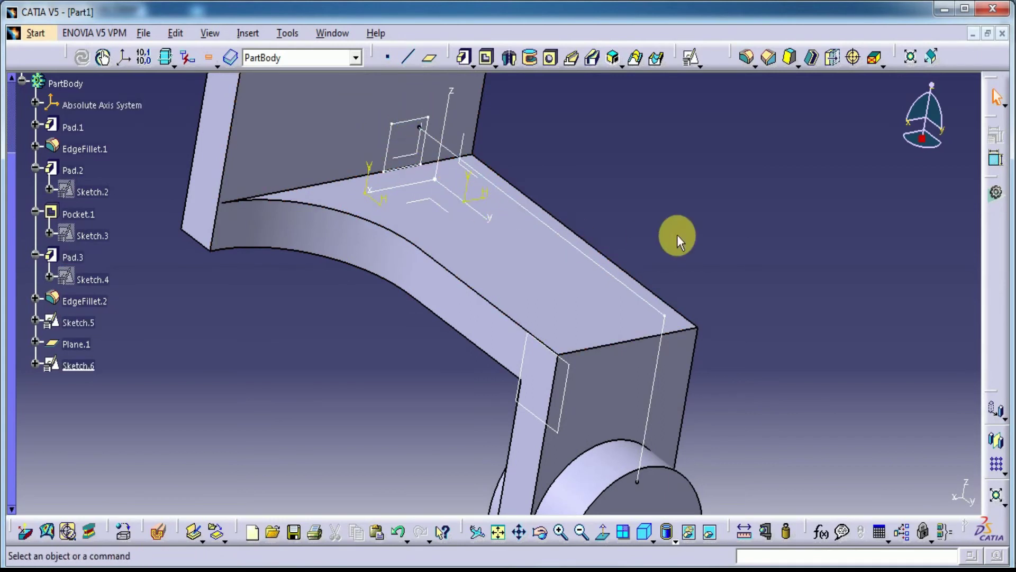
{"action": "middle_click_drag", "start_coordinate": [688, 255], "coordinate": [680, 278]}
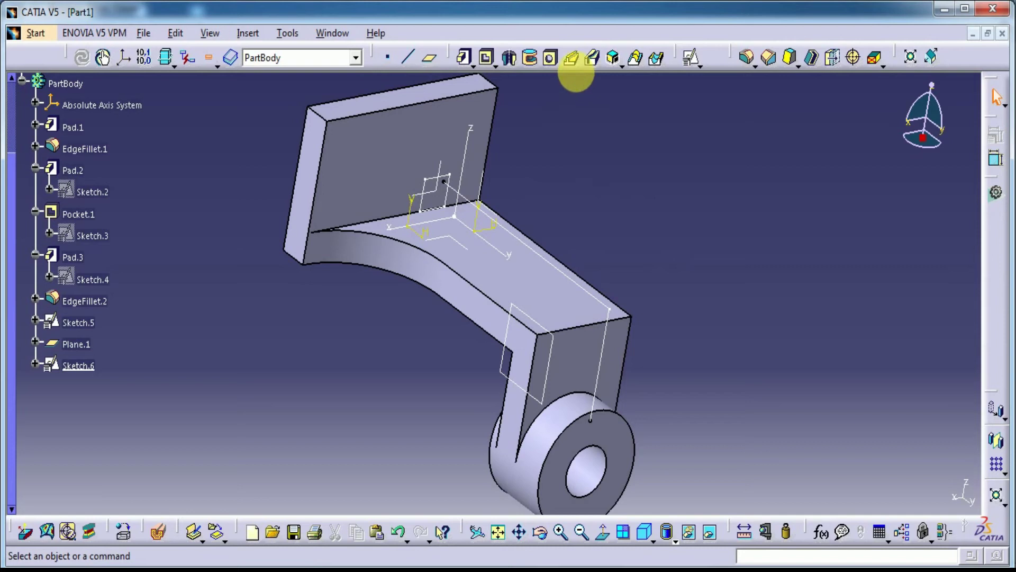
{"action": "left_click", "coordinate": [571, 66]}
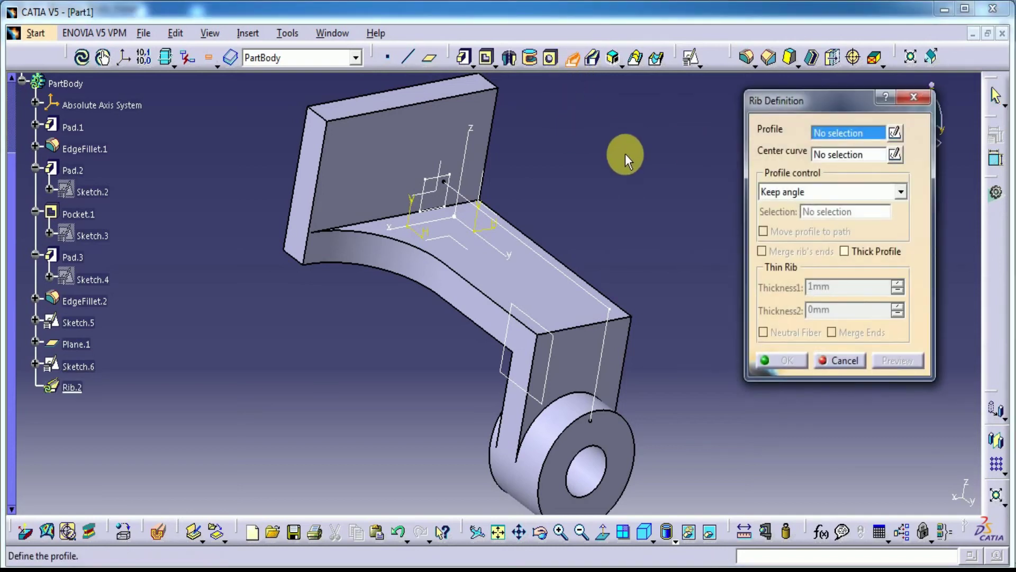
{"action": "left_click", "coordinate": [458, 185]}
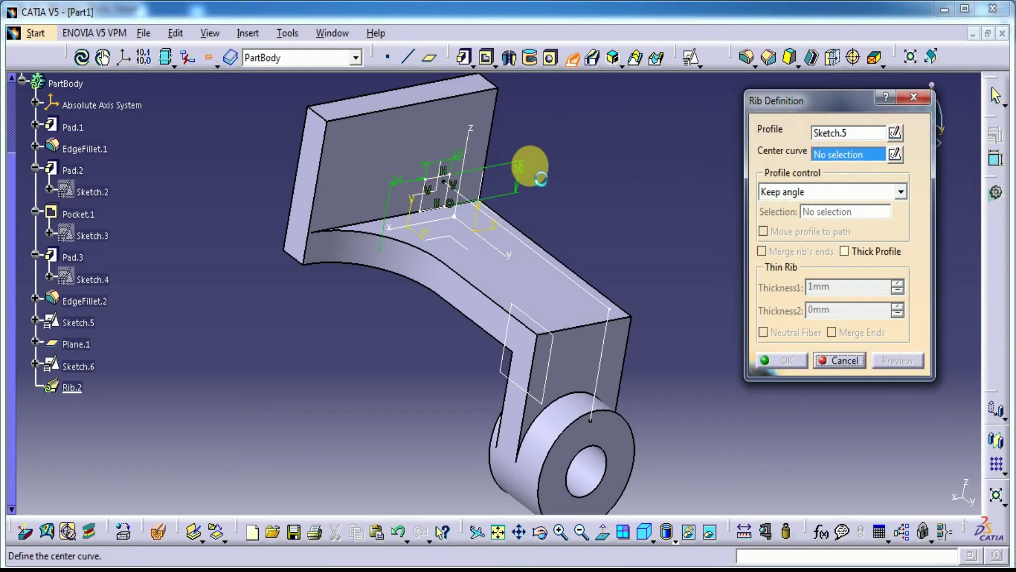
{"action": "left_click", "coordinate": [540, 249]}
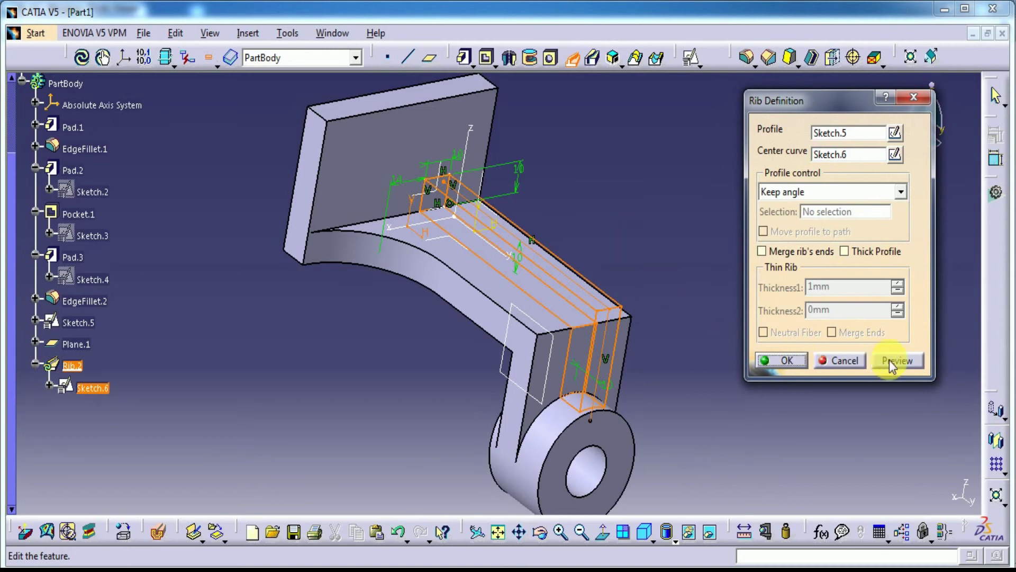
{"action": "left_click", "coordinate": [783, 360]}
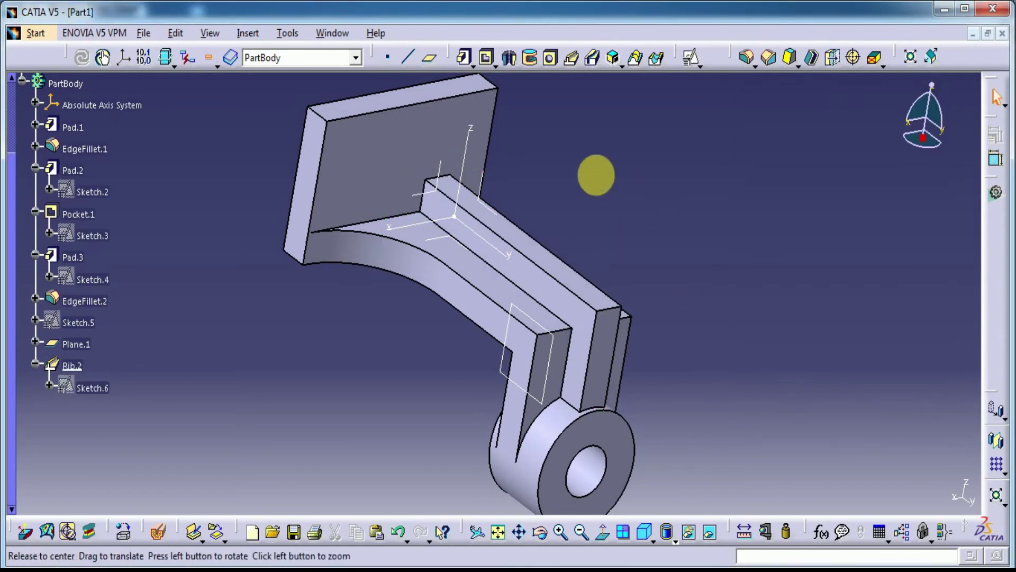
{"action": "middle_click_drag", "start_coordinate": [597, 175], "coordinate": [556, 201]}
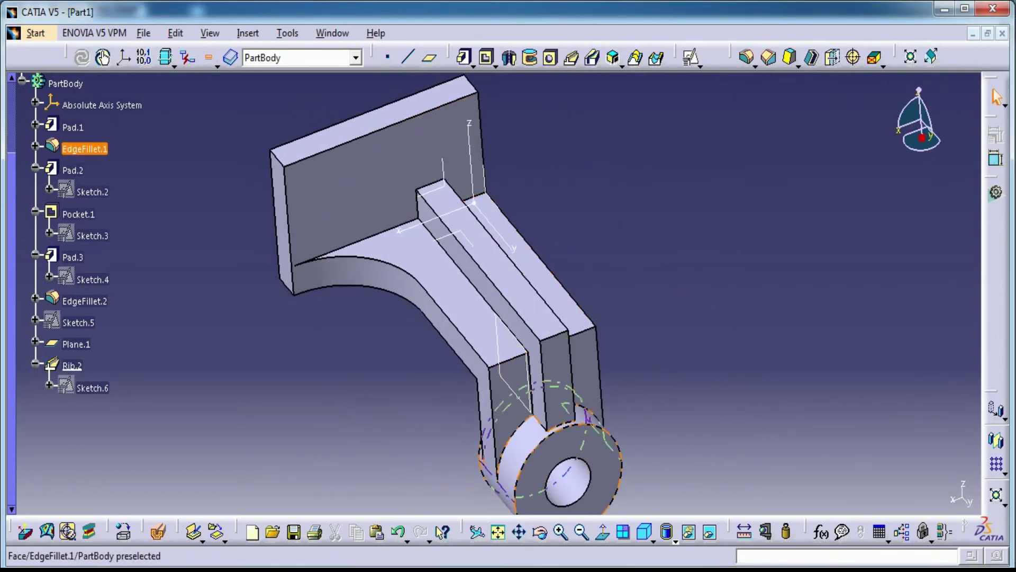
{"action": "key", "text": "alt+Tab"}
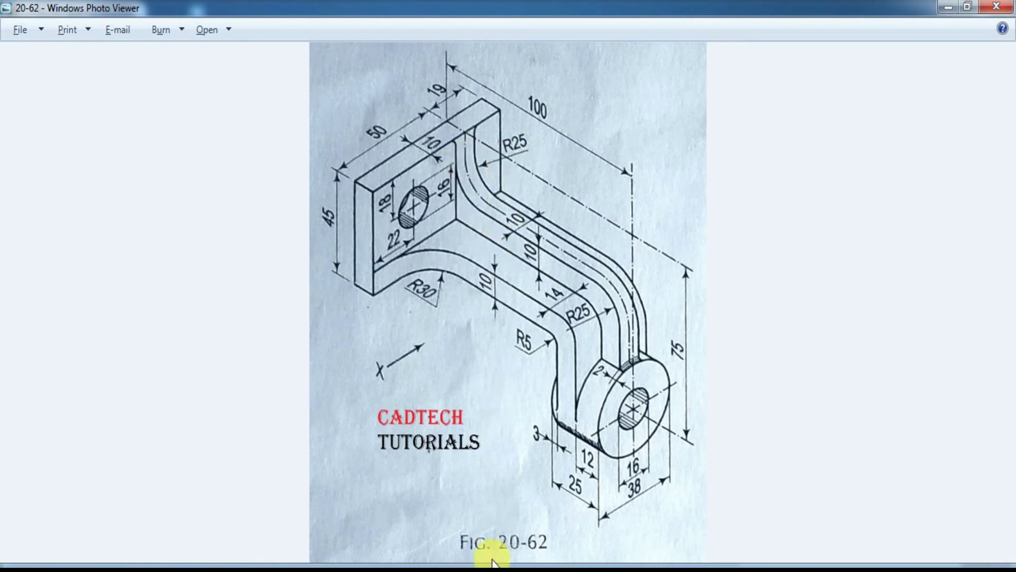
- Fillet the rib edge where it meets the back plate with a 25 mm radius
{"action": "key", "text": "alt+Tab"}
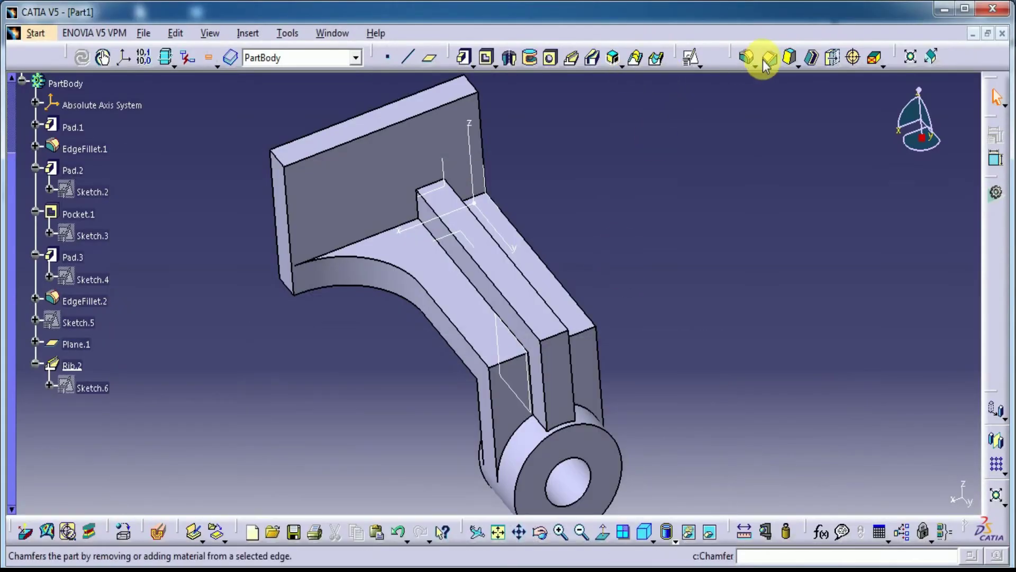
{"action": "left_click", "coordinate": [768, 57]}
{"action": "left_click", "coordinate": [431, 183]}
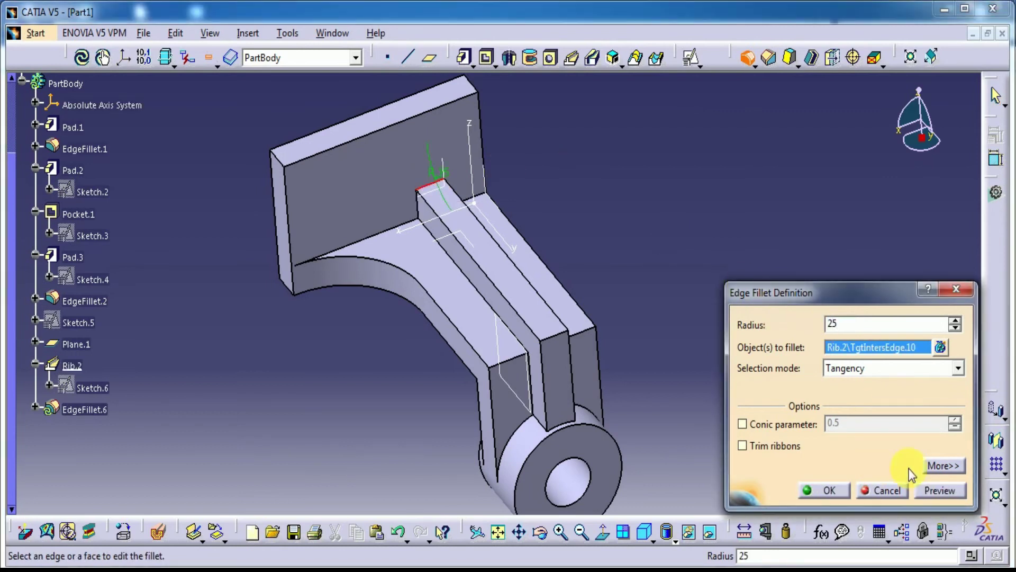
{"action": "left_click", "coordinate": [826, 490]}
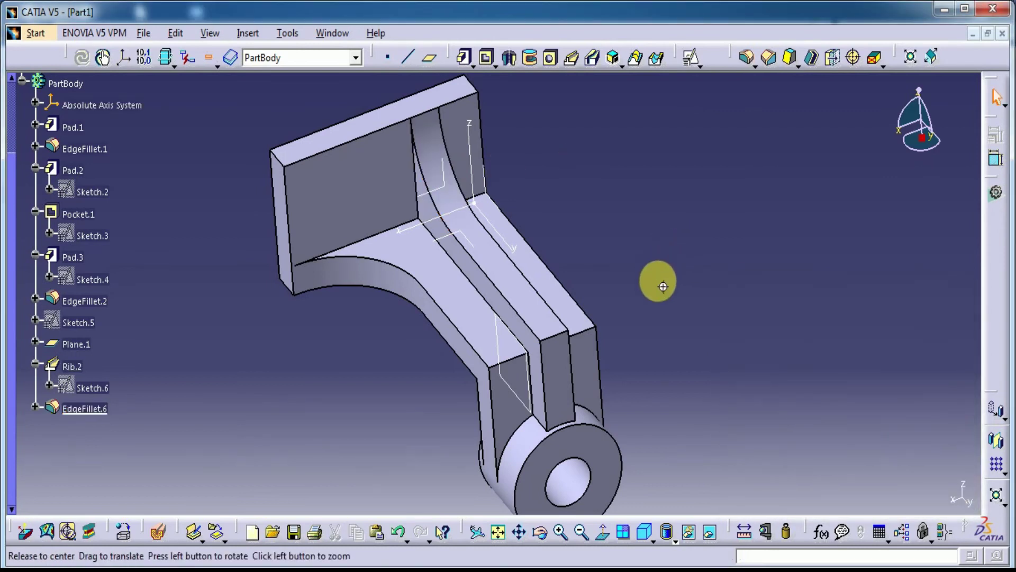
{"action": "middle_click_drag", "start_coordinate": [663, 286], "coordinate": [704, 231]}
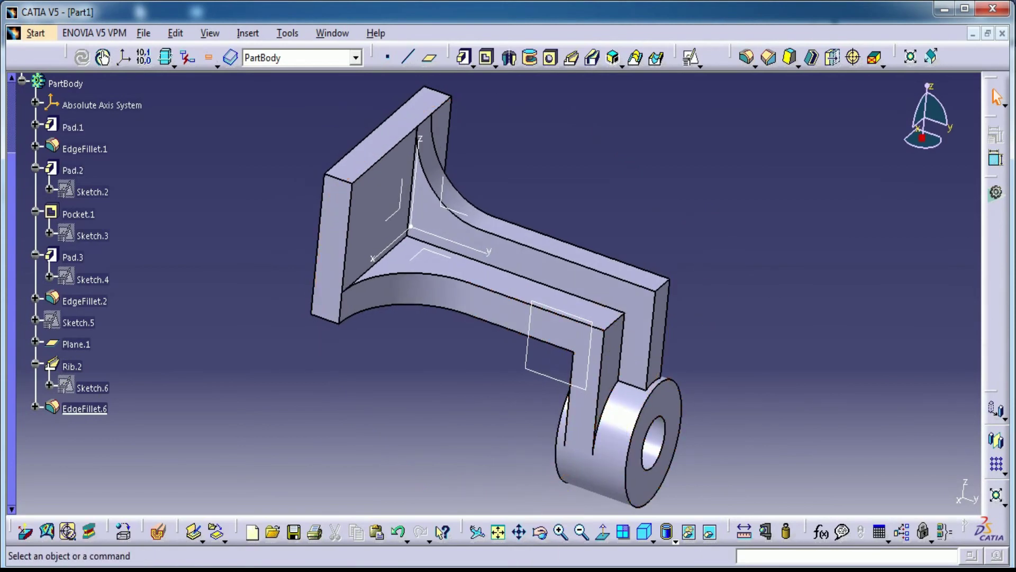
{"action": "key", "text": "alt+Tab"}
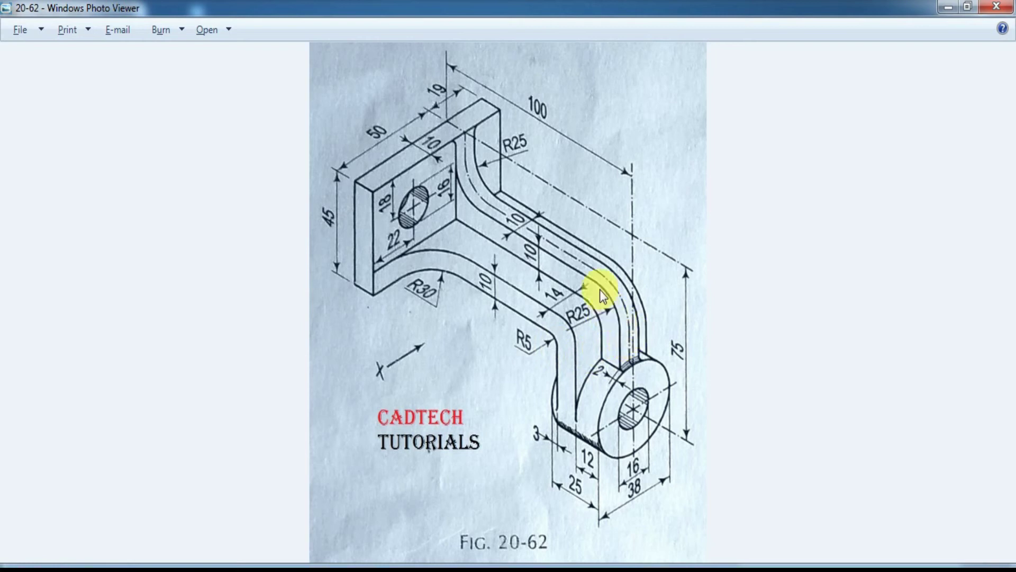
{"action": "scroll", "coordinate": [574, 372], "scroll_direction": "up", "scroll_amount": 2}
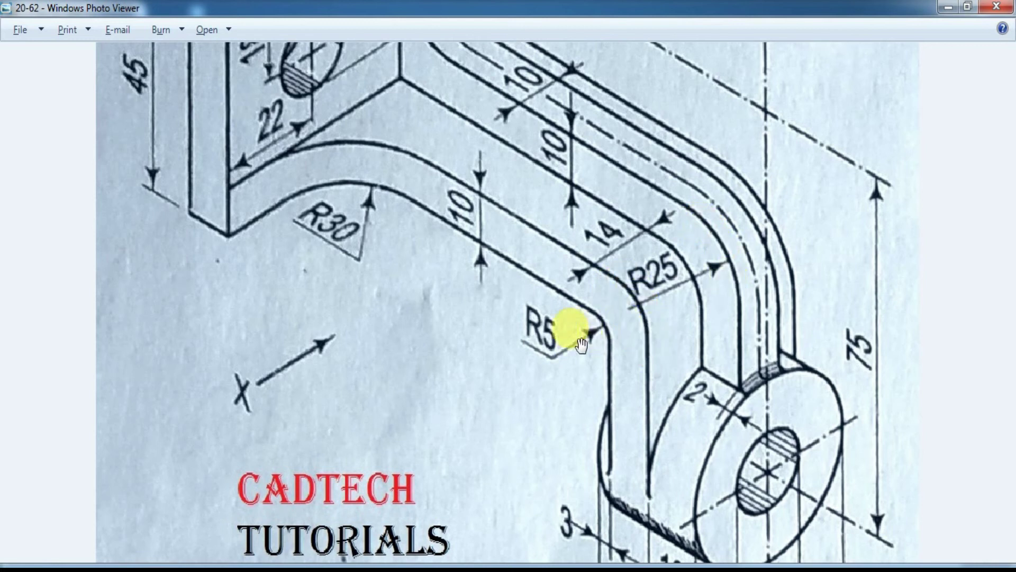
{"action": "scroll", "coordinate": [689, 285], "scroll_direction": "down", "scroll_amount": 2}
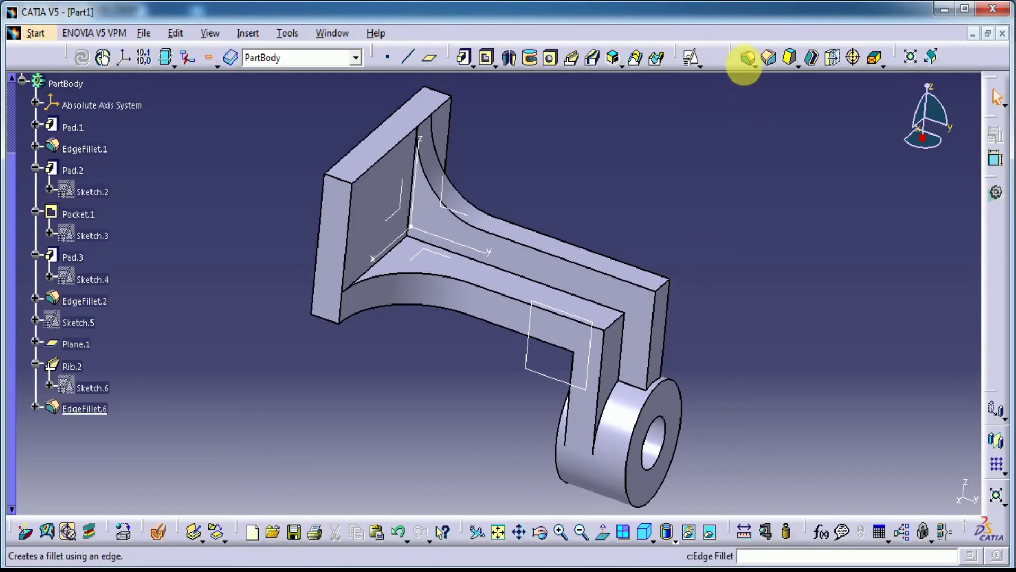
{"action": "left_click", "coordinate": [748, 58]}
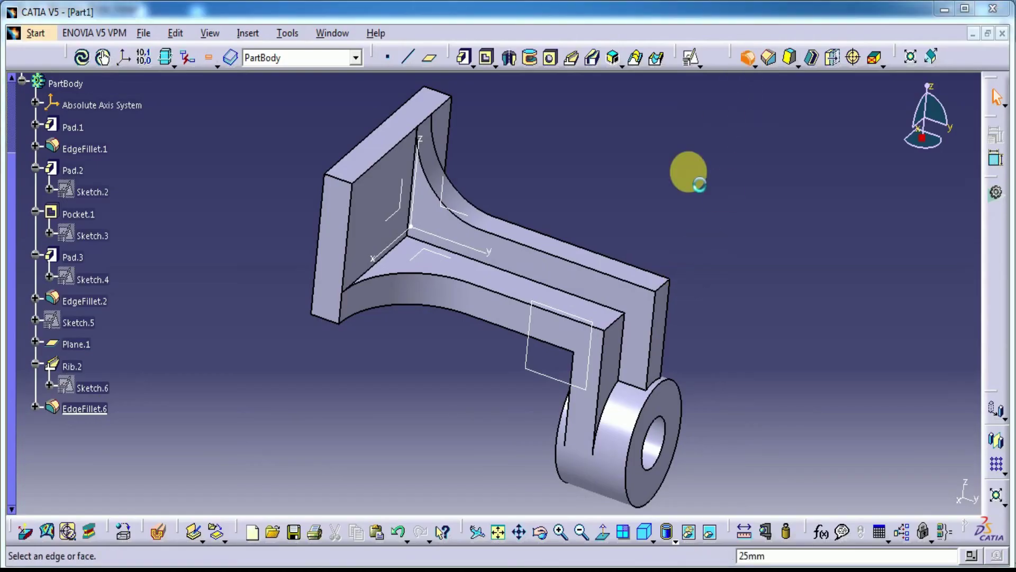
- Fillet the arm's three inner bend edges with a 5 mm radius
{"action": "left_click", "coordinate": [616, 317]}
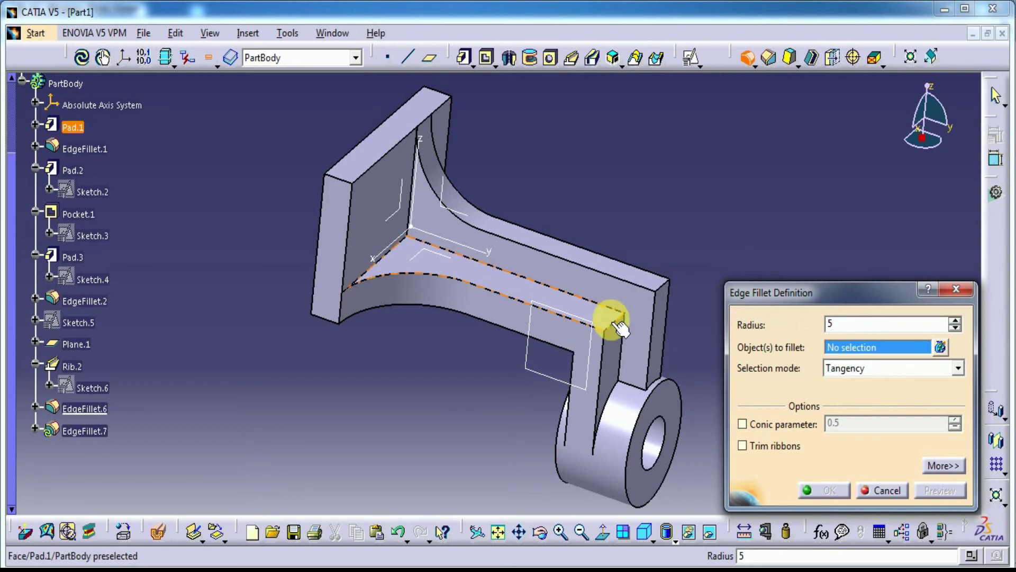
{"action": "left_click", "coordinate": [617, 322]}
{"action": "middle_click_drag", "start_coordinate": [703, 234], "coordinate": [587, 315]}
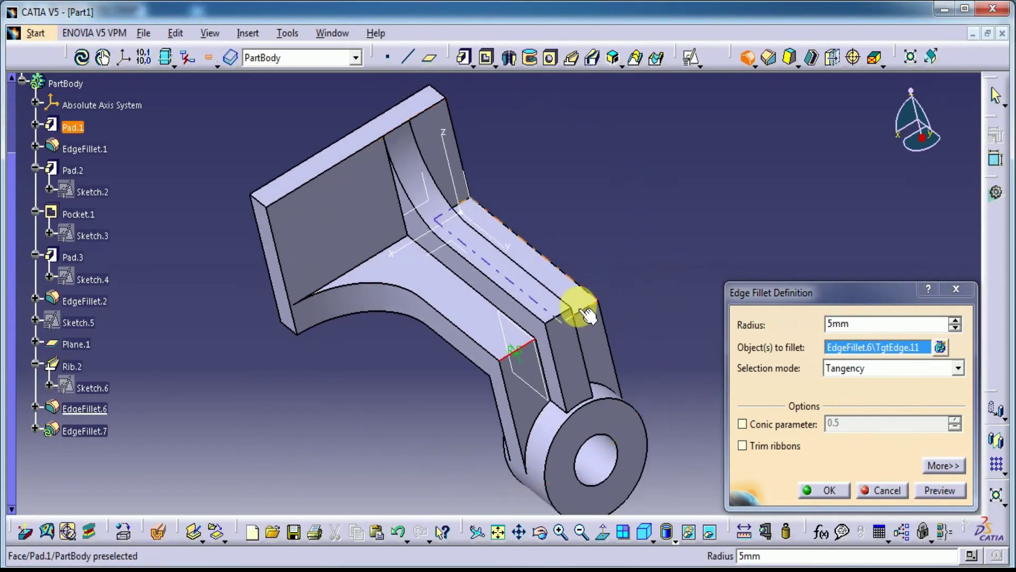
{"action": "left_click", "coordinate": [591, 317]}
{"action": "middle_click_drag", "start_coordinate": [436, 370], "coordinate": [639, 228]}
{"action": "left_click", "coordinate": [618, 239]}
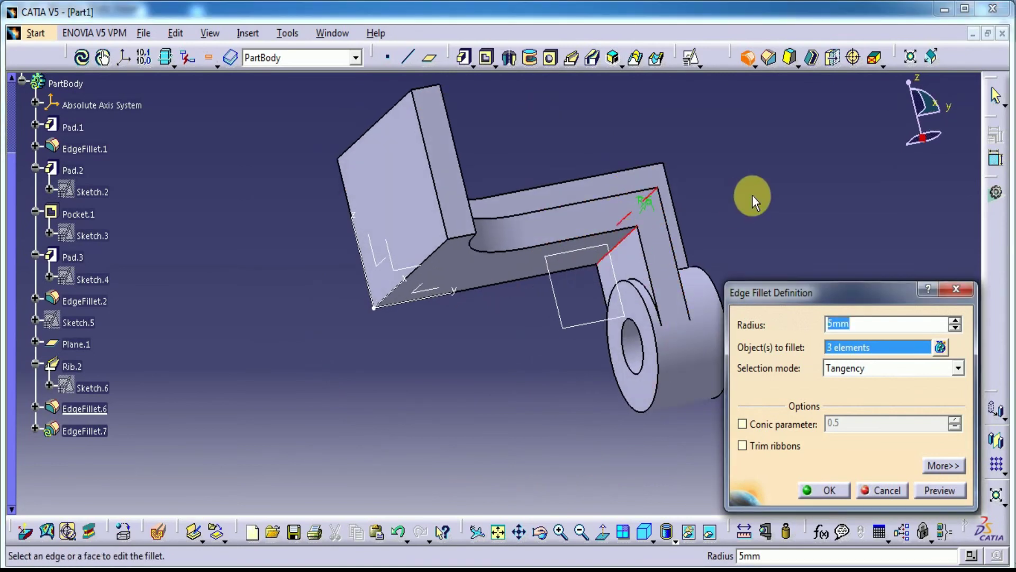
{"action": "left_click", "coordinate": [928, 491]}
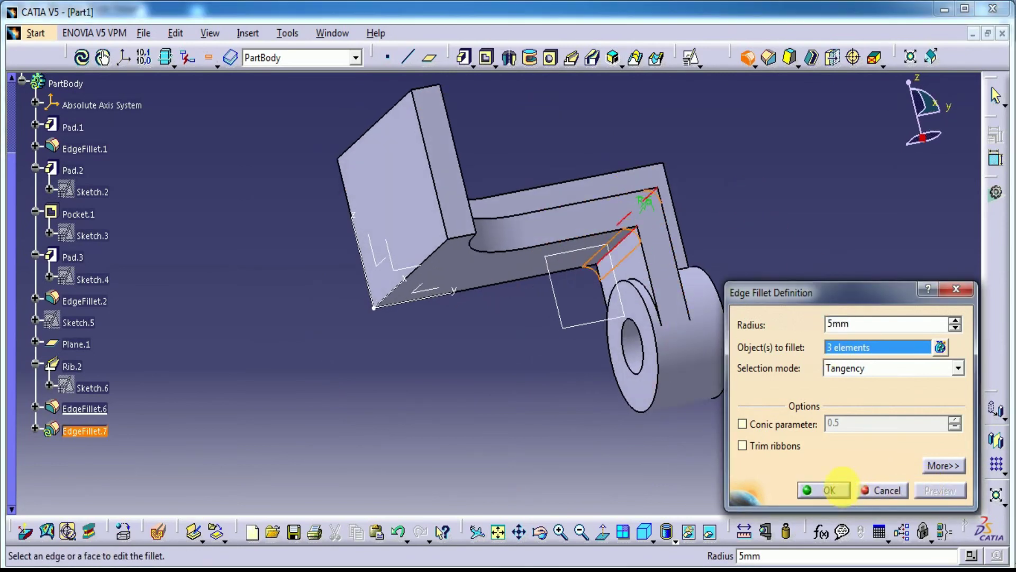
{"action": "left_click", "coordinate": [829, 490]}
{"action": "middle_click_drag", "start_coordinate": [787, 223], "coordinate": [635, 143]}
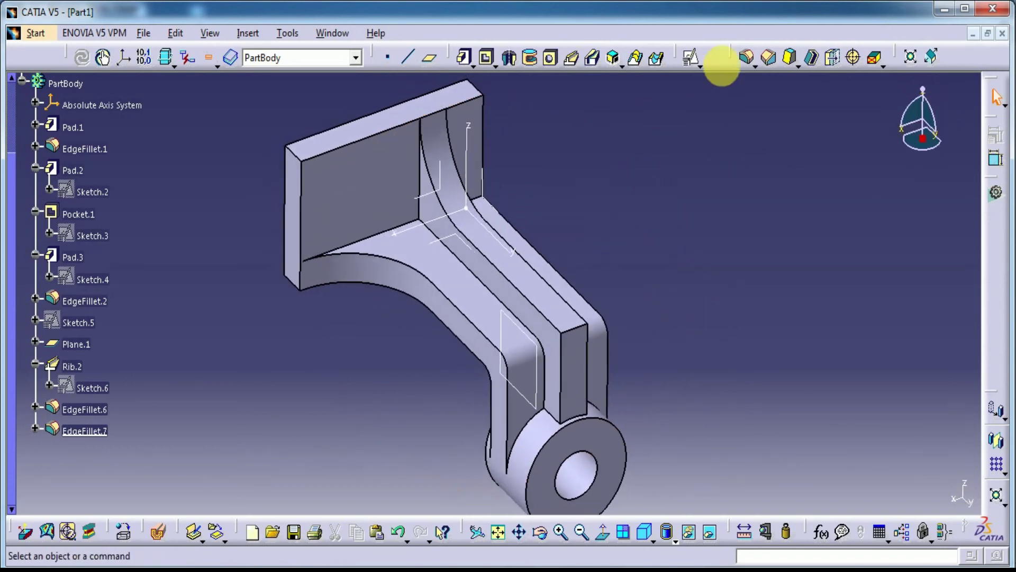
- Add an edge fillet on the rib's outer bend edge
{"action": "left_click", "coordinate": [746, 57]}
{"action": "left_click", "coordinate": [580, 332]}
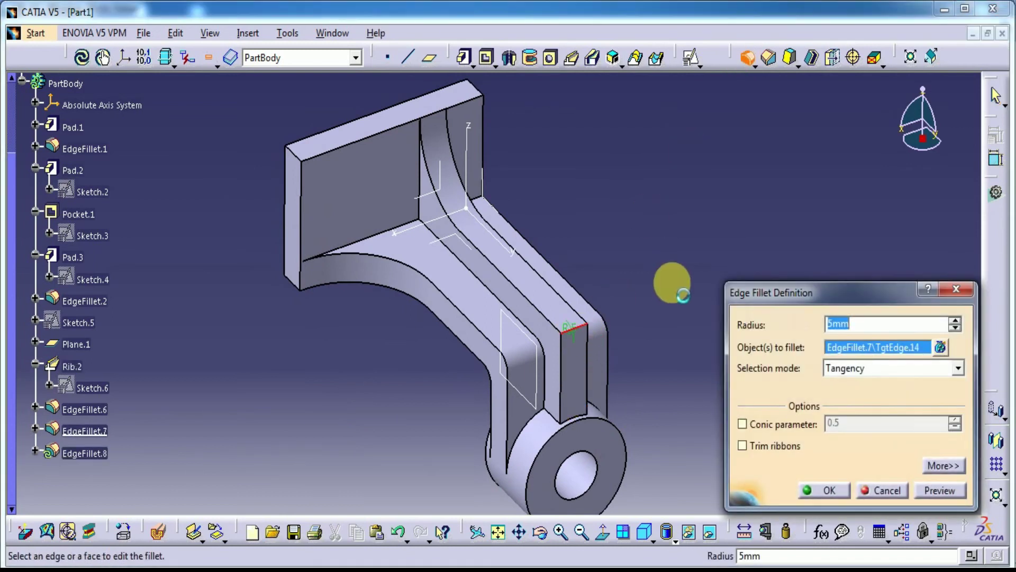
{"action": "left_click", "coordinate": [936, 491]}
{"action": "left_click", "coordinate": [825, 490]}
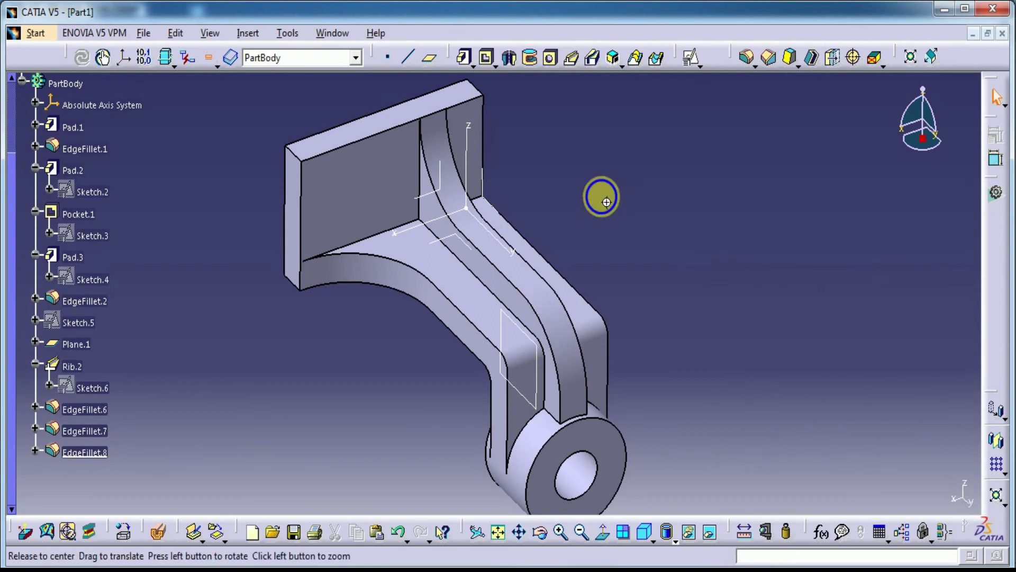
{"action": "middle_click_drag", "start_coordinate": [606, 202], "coordinate": [411, 306]}
- Change the rib bend fillet radius to 20 mm
{"action": "double_click", "coordinate": [85, 452]}
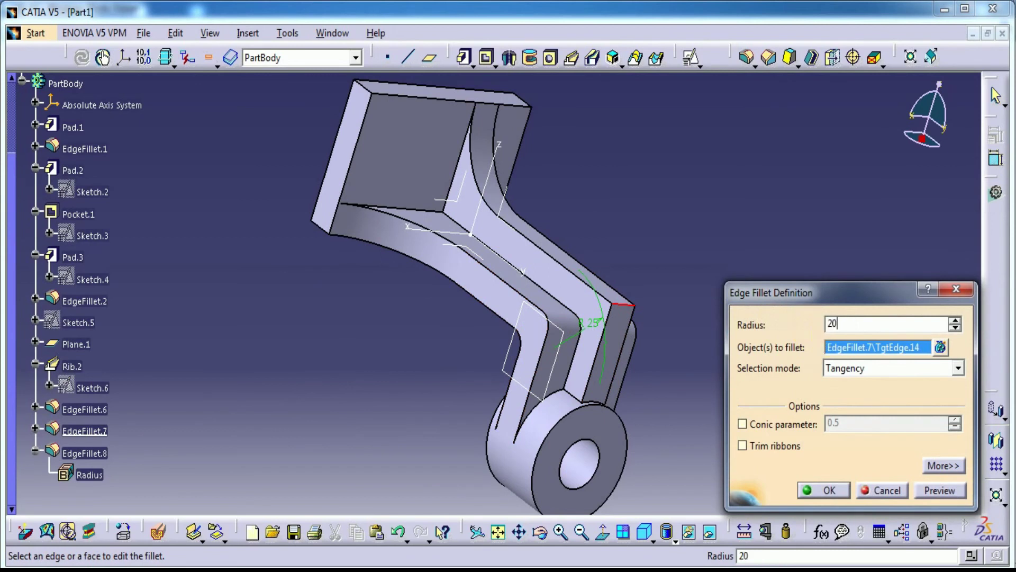
{"action": "type", "text": "20"}
{"action": "left_click", "coordinate": [933, 490]}
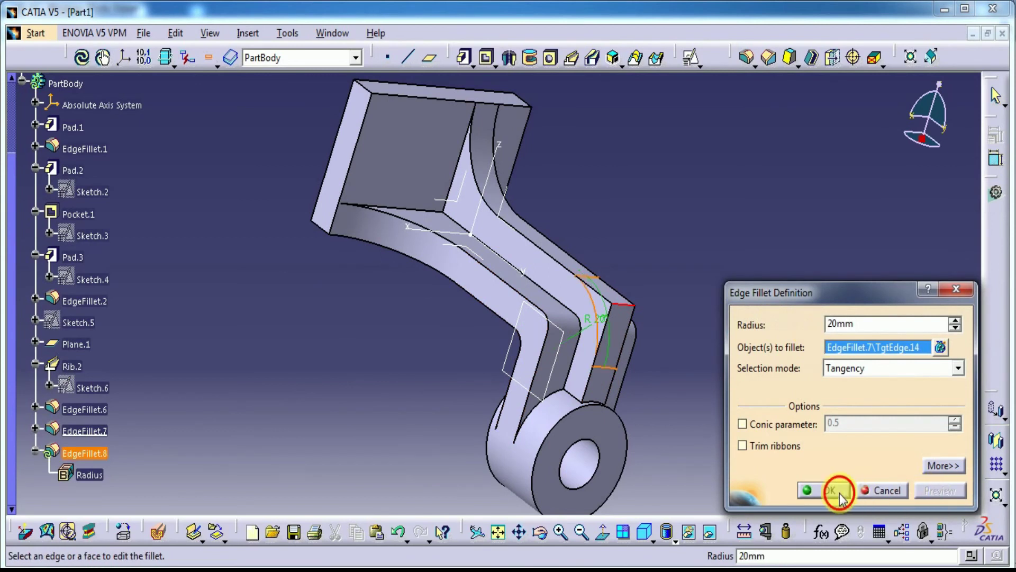
{"action": "left_click", "coordinate": [826, 490]}
{"action": "middle_click_drag", "start_coordinate": [680, 246], "coordinate": [651, 309]}
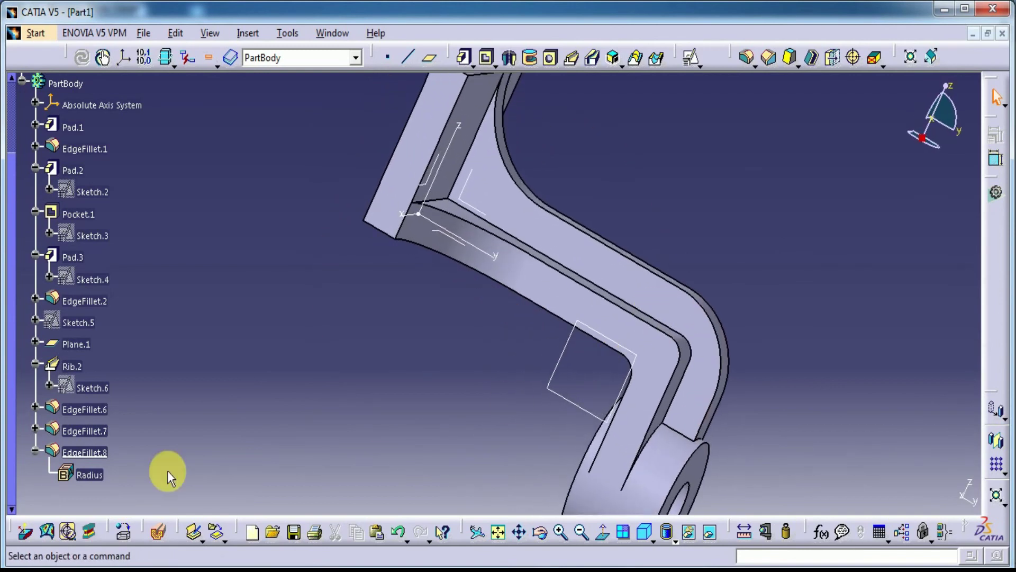
- Change the rib bend fillet to 16 mm and compare the part with the reference drawing
{"action": "double_click", "coordinate": [85, 452]}
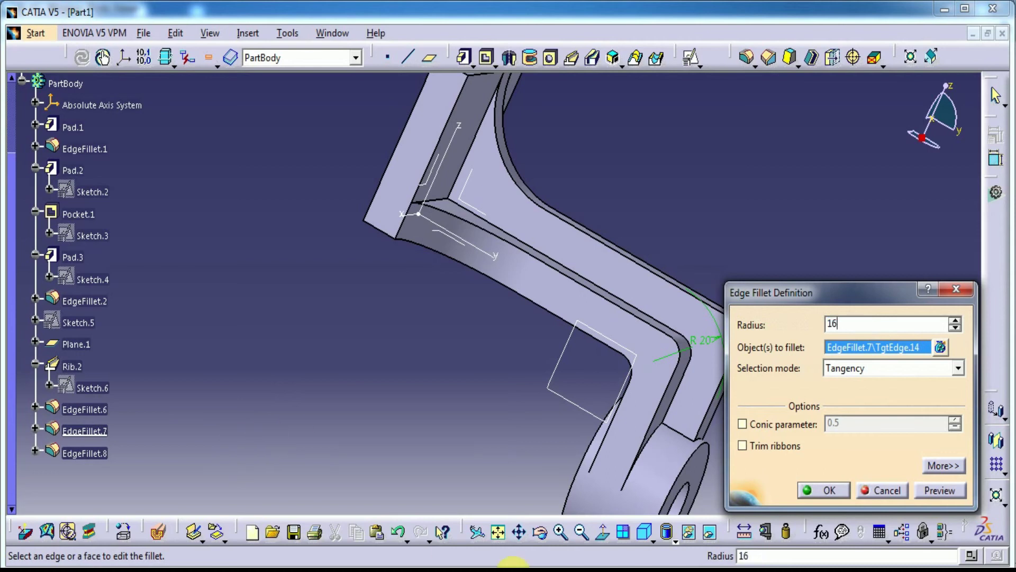
{"action": "left_click", "coordinate": [940, 490]}
{"action": "left_click", "coordinate": [824, 490]}
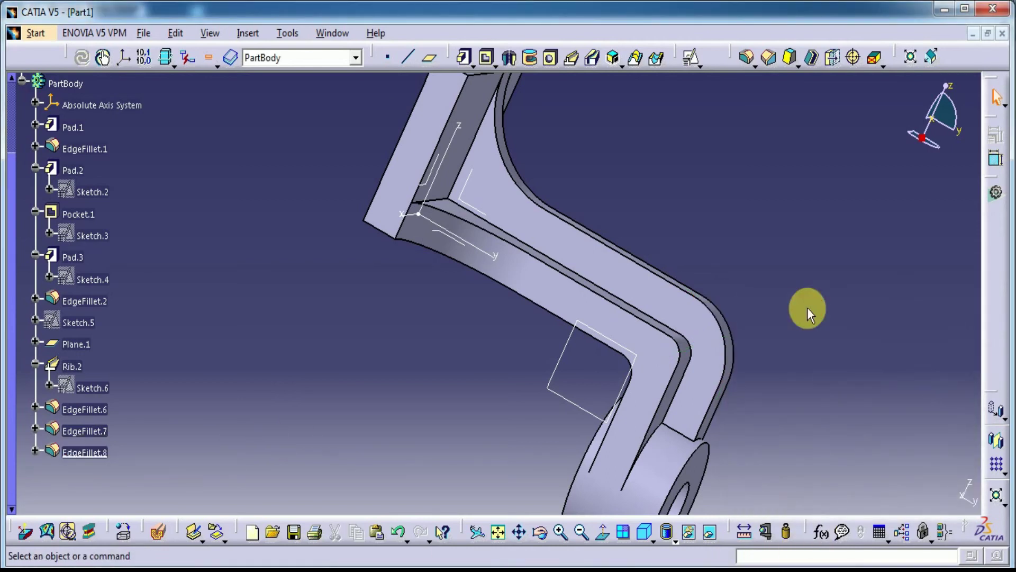
{"action": "key", "text": "alt+Tab"}
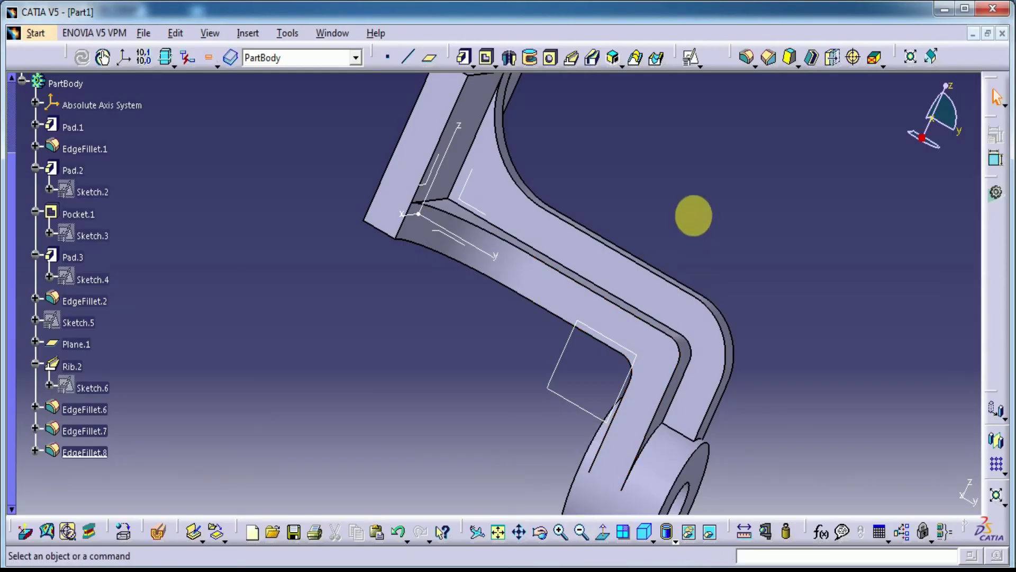
{"action": "mouse_move", "coordinate": [692, 215]}
{"action": "middle_mouse_down"}
{"action": "mouse_move", "coordinate": [580, 245]}
{"action": "mouse_move", "coordinate": [618, 206]}
{"action": "mouse_move", "coordinate": [617, 191]}
{"action": "mouse_move", "coordinate": [556, 181]}
{"action": "mouse_move", "coordinate": [561, 193]}
{"action": "middle_mouse_up"}
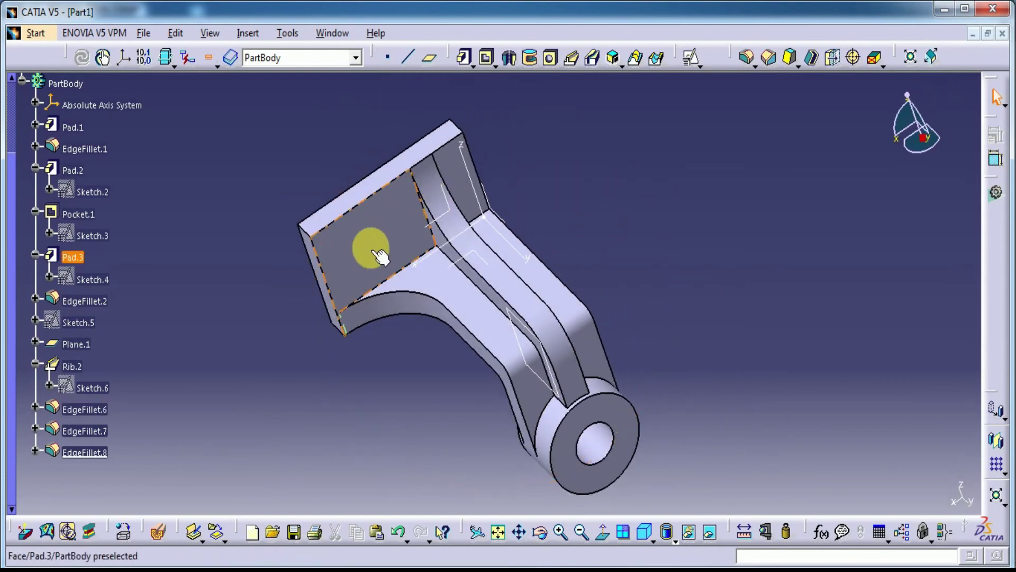
- Start a 16 mm diameter hole on the back plate face and open its positioning sketch
{"action": "left_click", "coordinate": [550, 57]}
{"action": "left_click", "coordinate": [388, 247]}
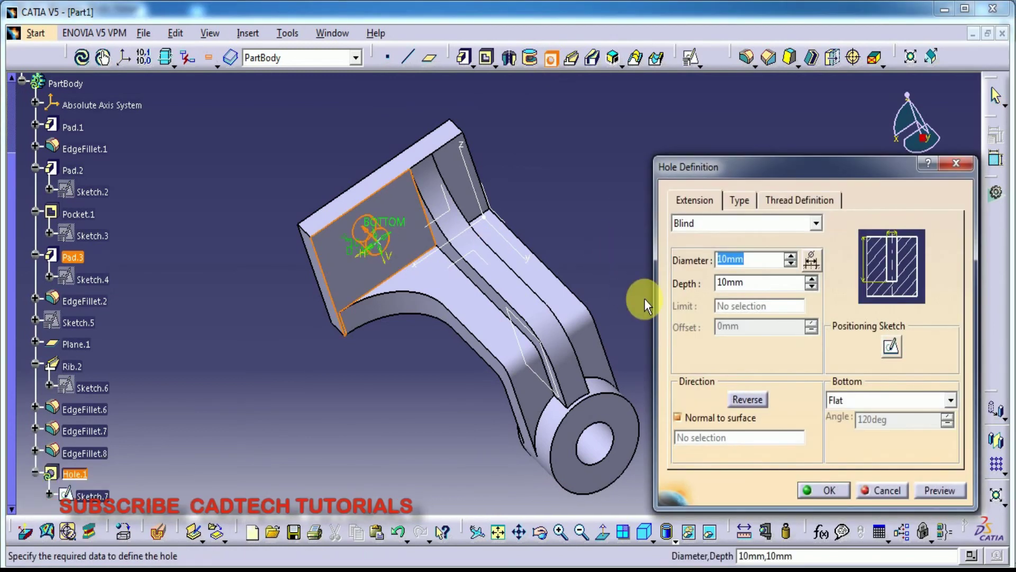
{"action": "type", "text": "16"}
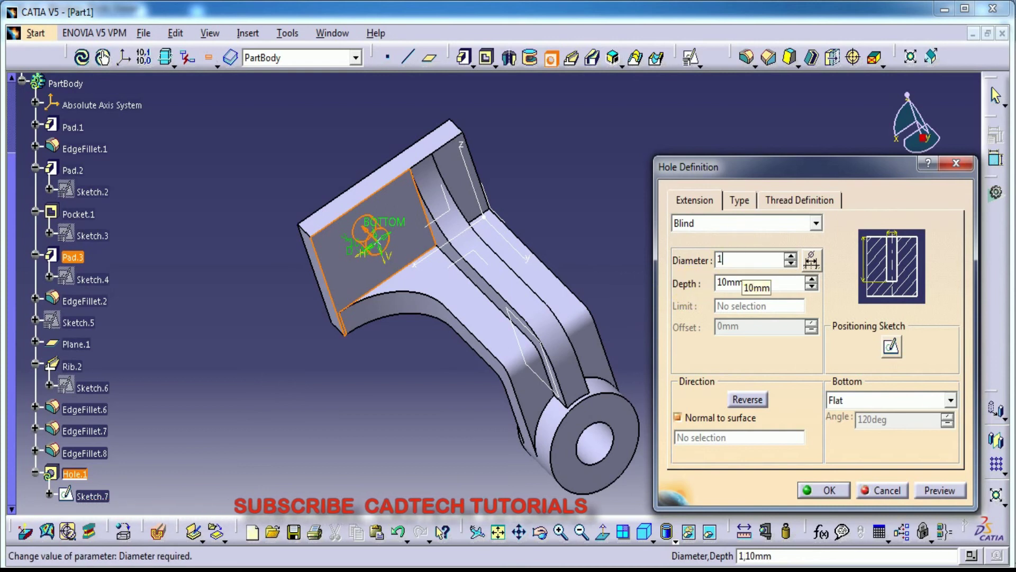
{"action": "left_click", "coordinate": [771, 286]}
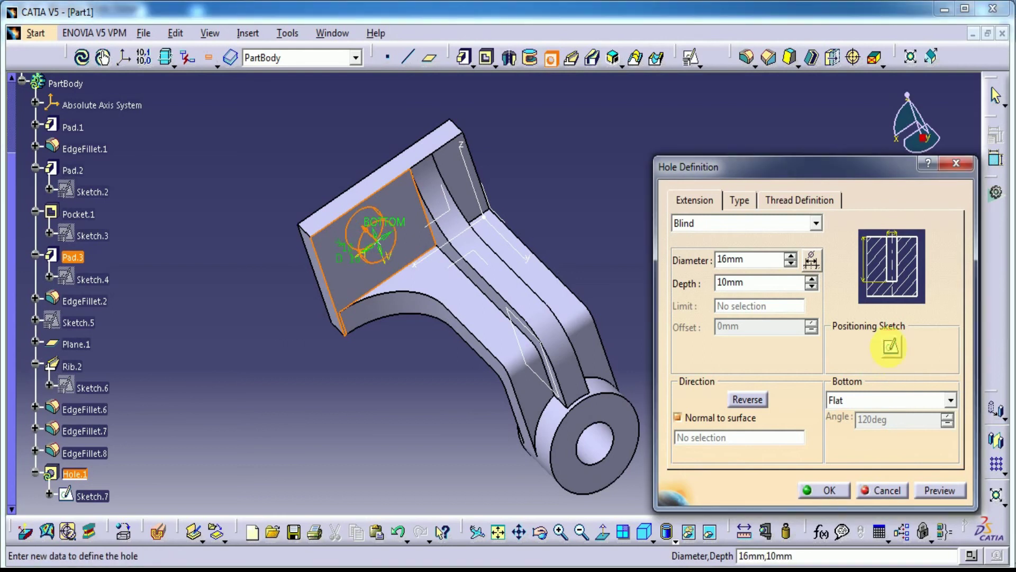
{"action": "left_click", "coordinate": [892, 347]}
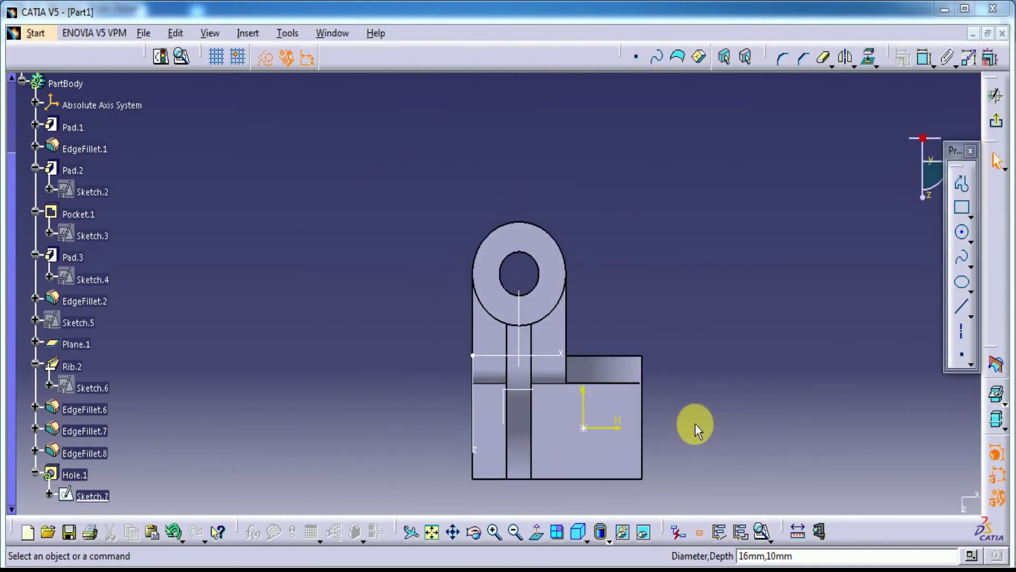
- Dimension the hole centre 22 mm from the plate's right edge
{"action": "left_click", "coordinate": [925, 57]}
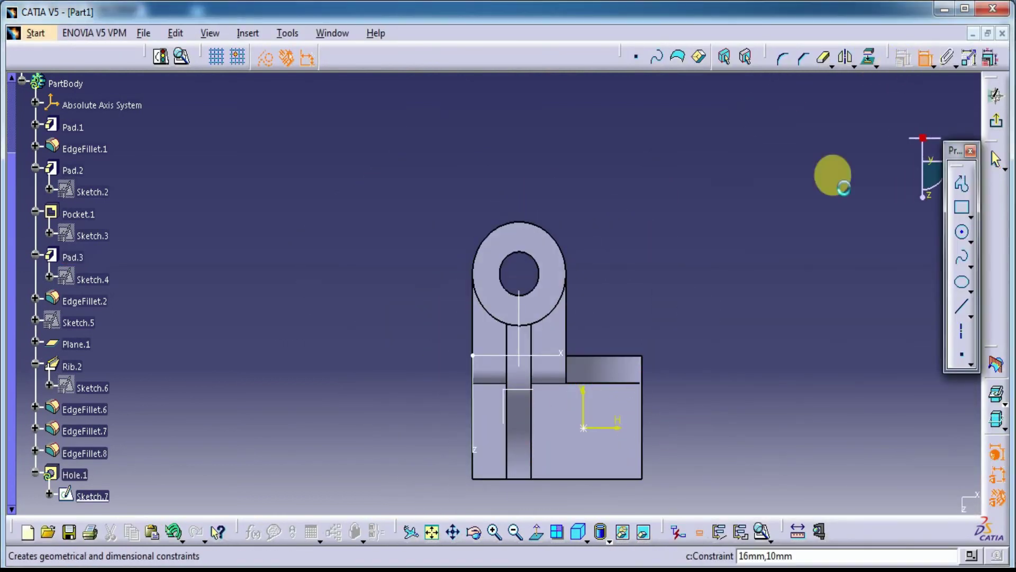
{"action": "left_click", "coordinate": [583, 428]}
{"action": "left_click", "coordinate": [642, 424]}
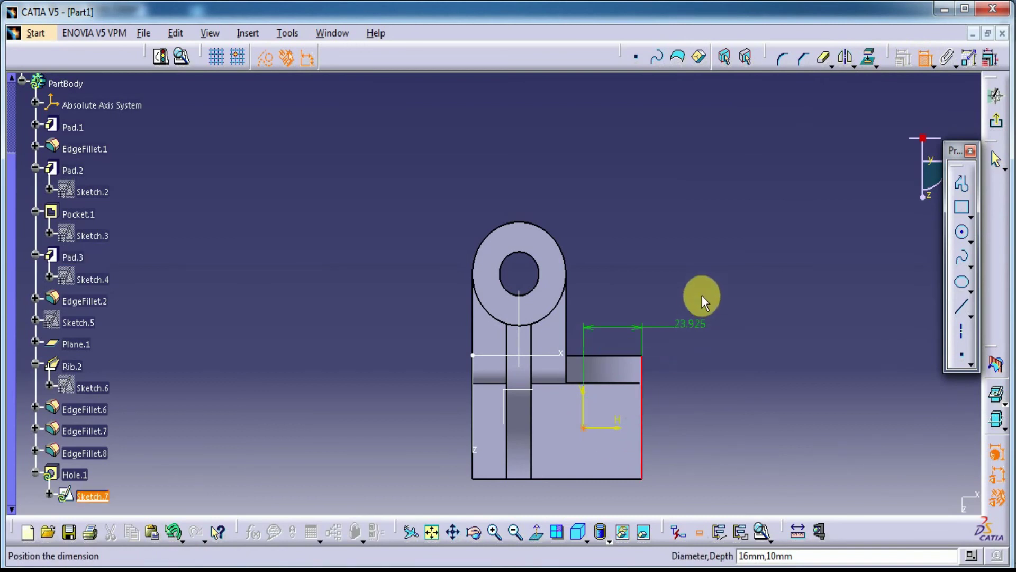
{"action": "left_click", "coordinate": [710, 297]}
{"action": "double_click", "coordinate": [704, 292]}
{"action": "type", "text": "22"}
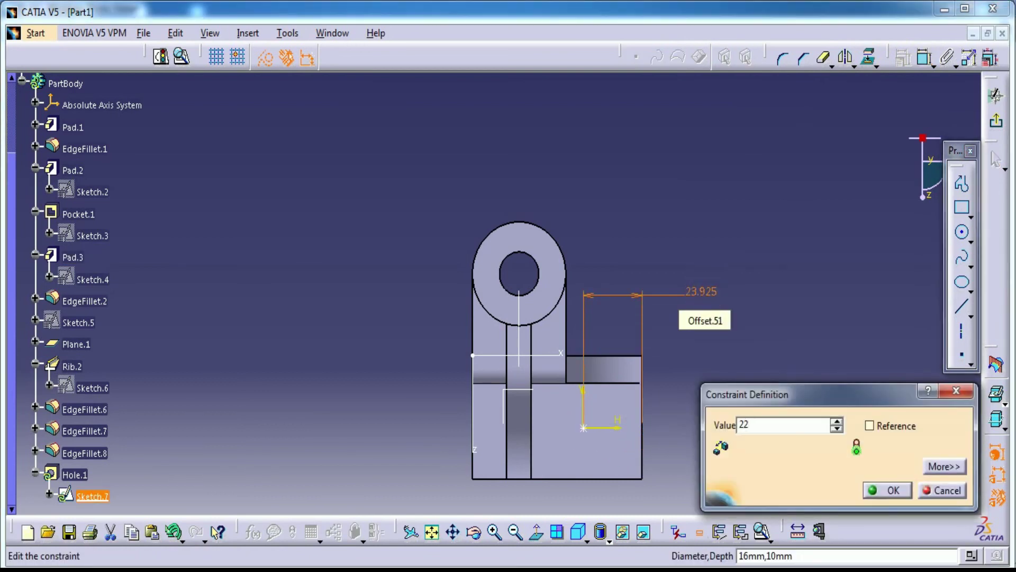
{"action": "key", "text": "Return"}
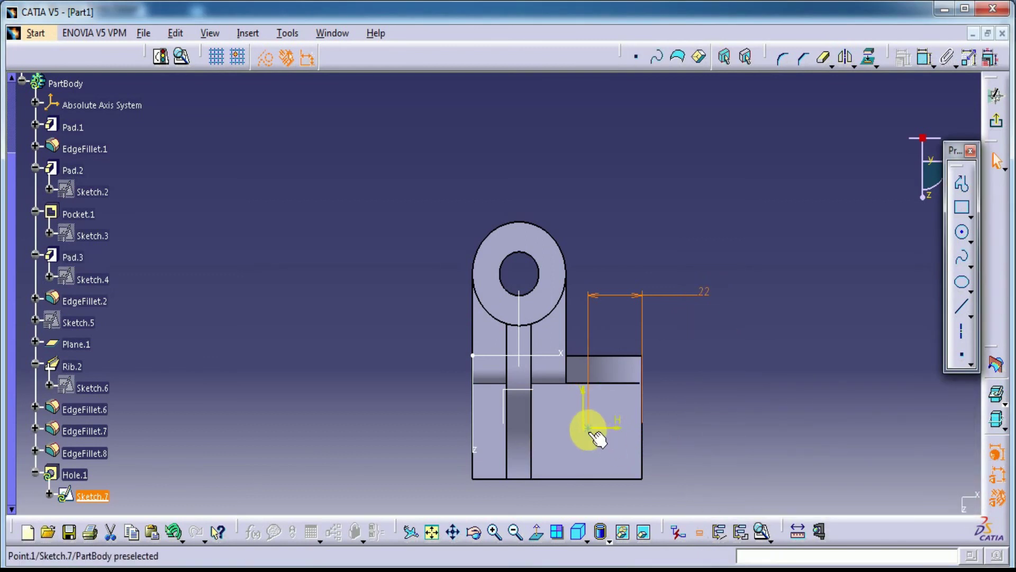
- Dimension the hole centre 18 mm from the plate's bottom edge and exit the sketch
{"action": "left_click", "coordinate": [592, 478]}
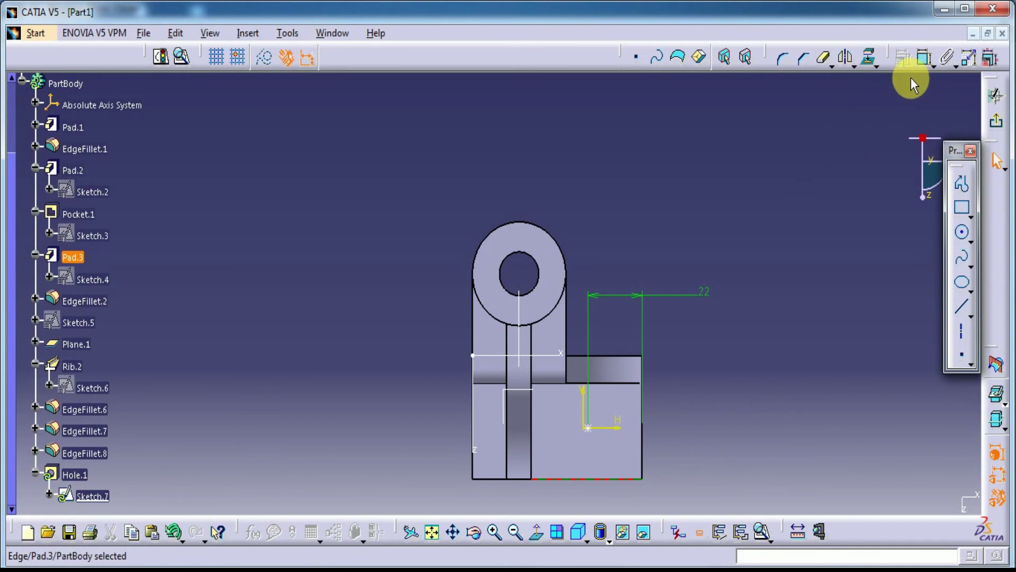
{"action": "left_click", "coordinate": [925, 57]}
{"action": "left_click", "coordinate": [589, 427]}
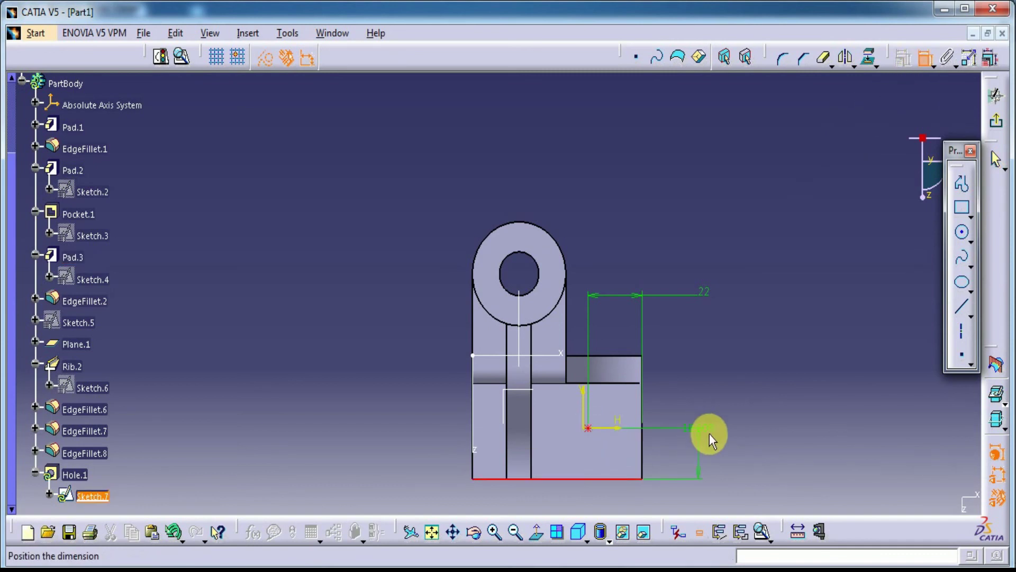
{"action": "left_click", "coordinate": [715, 455]}
{"action": "double_click", "coordinate": [721, 457]}
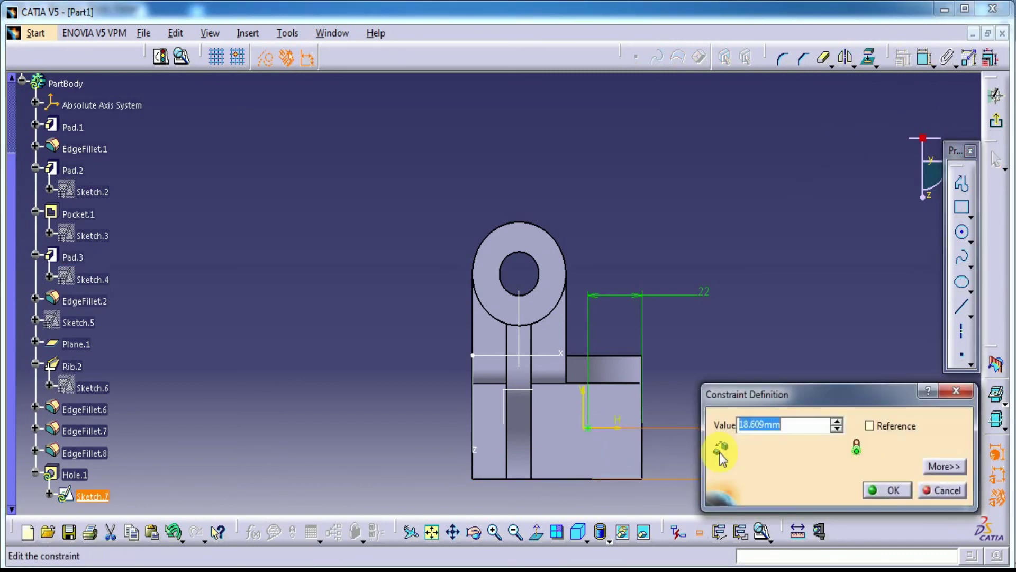
{"action": "type", "text": "18"}
{"action": "key", "text": "Return"}
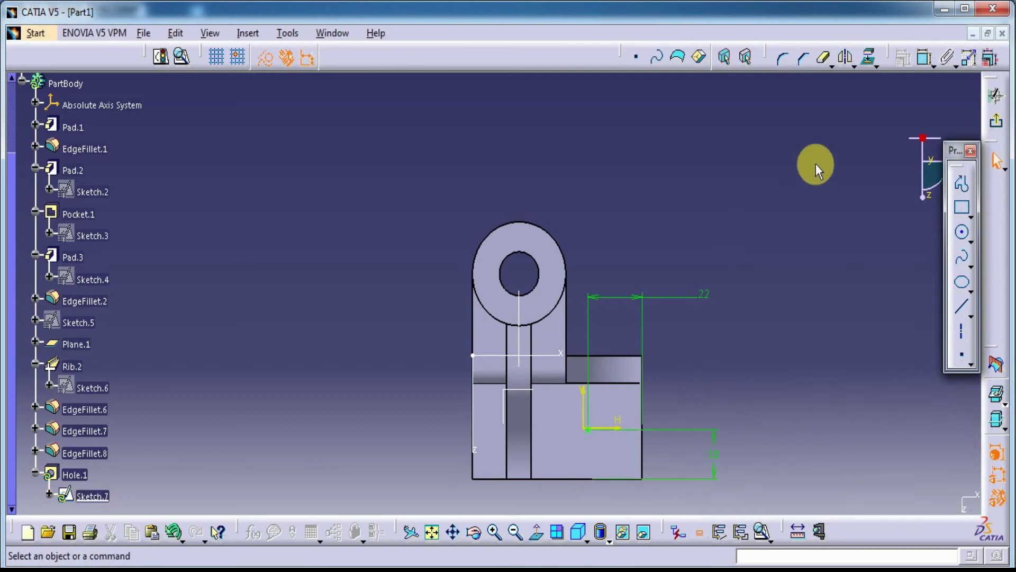
{"action": "left_click", "coordinate": [999, 126]}
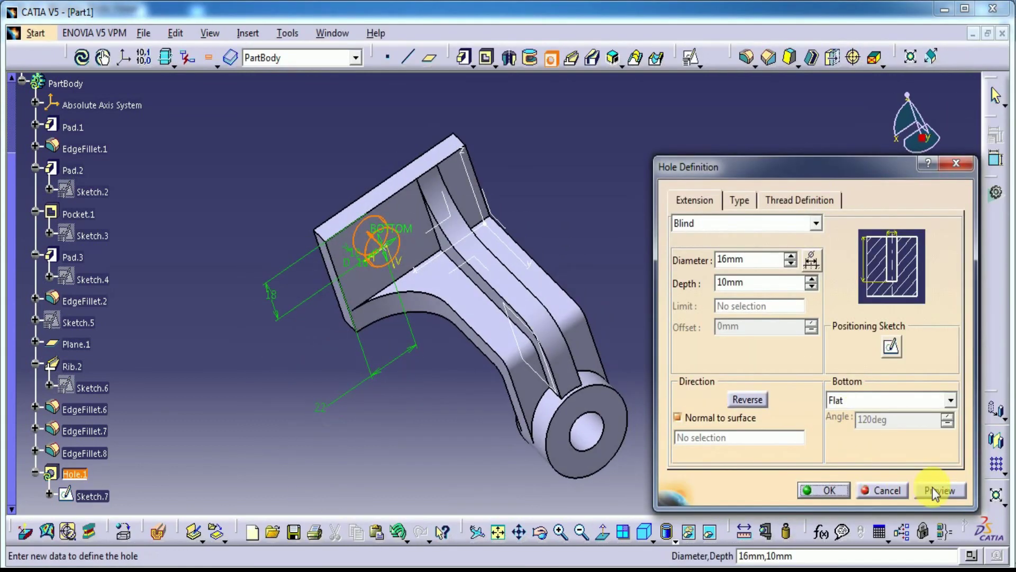
- Create Hole.1 as a 16 mm hole, then compare the isometric view with the reference drawing
{"action": "left_click", "coordinate": [942, 495]}
{"action": "left_click", "coordinate": [820, 489]}
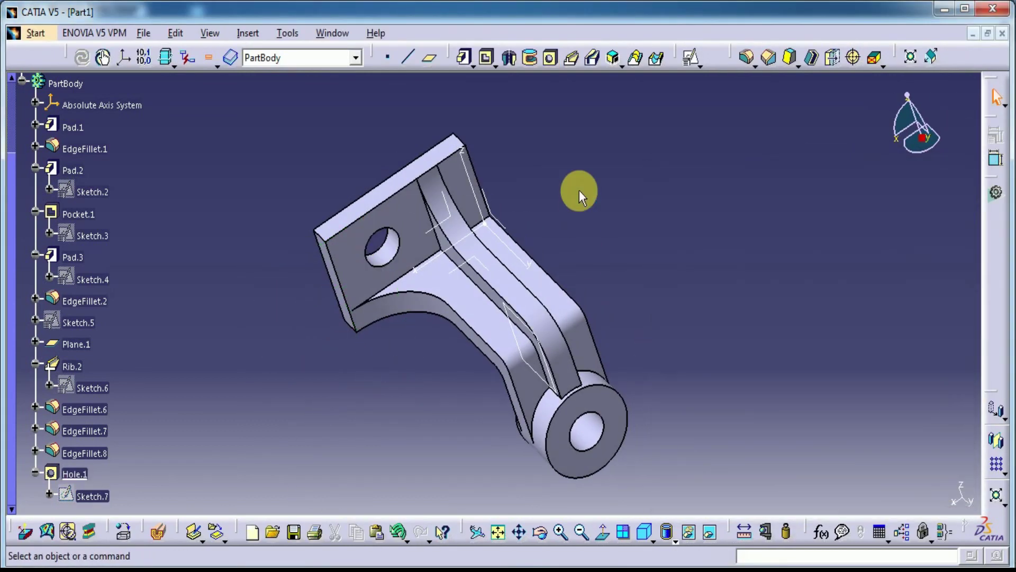
{"action": "left_click", "coordinate": [646, 530]}
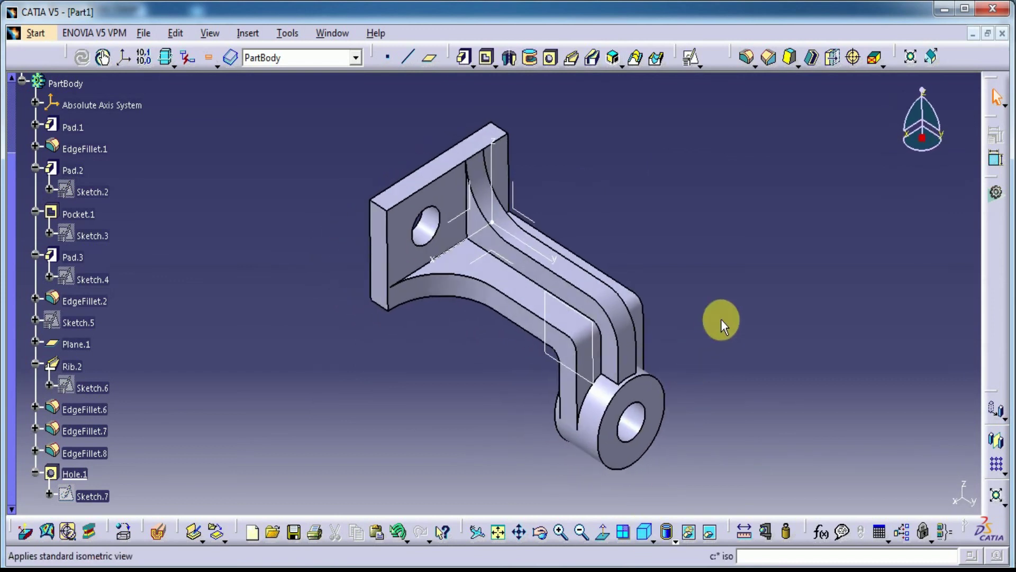
{"action": "key", "text": "alt+Tab"}
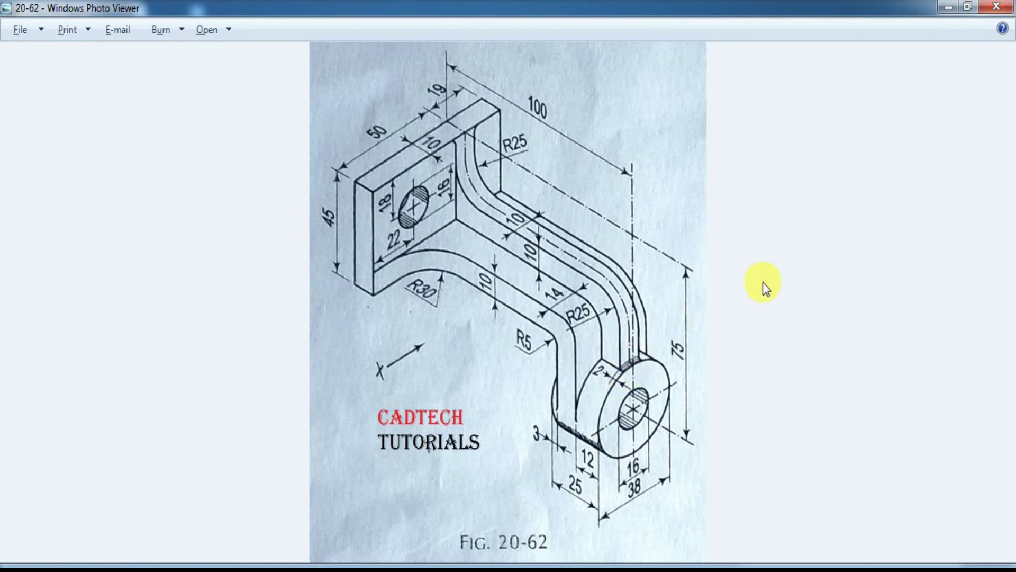
{"action": "key", "text": "alt+Tab"}
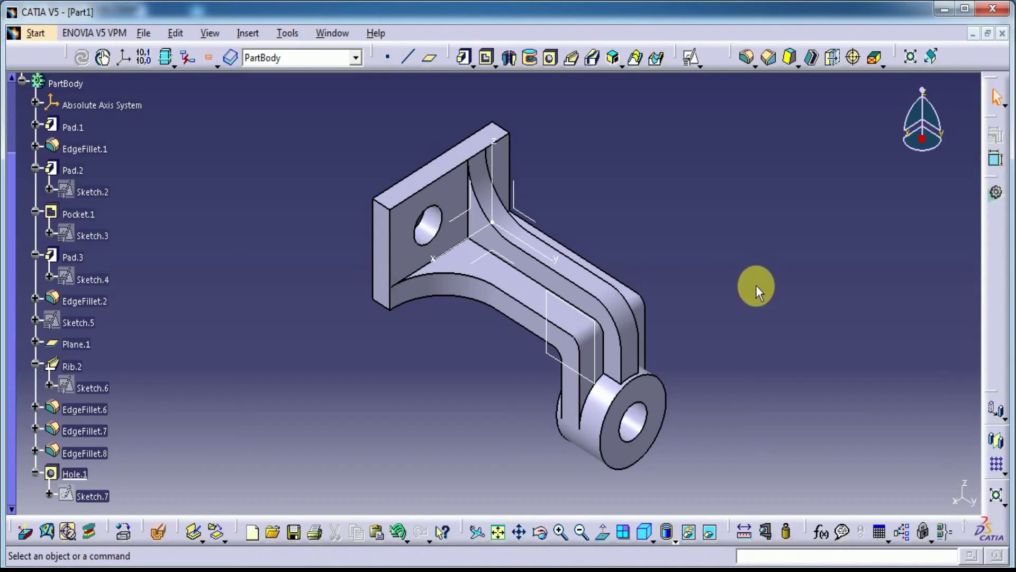
- Apply a 2 mm edge fillet to the edge joining the rib arm and the boss
{"action": "left_click", "coordinate": [746, 57]}
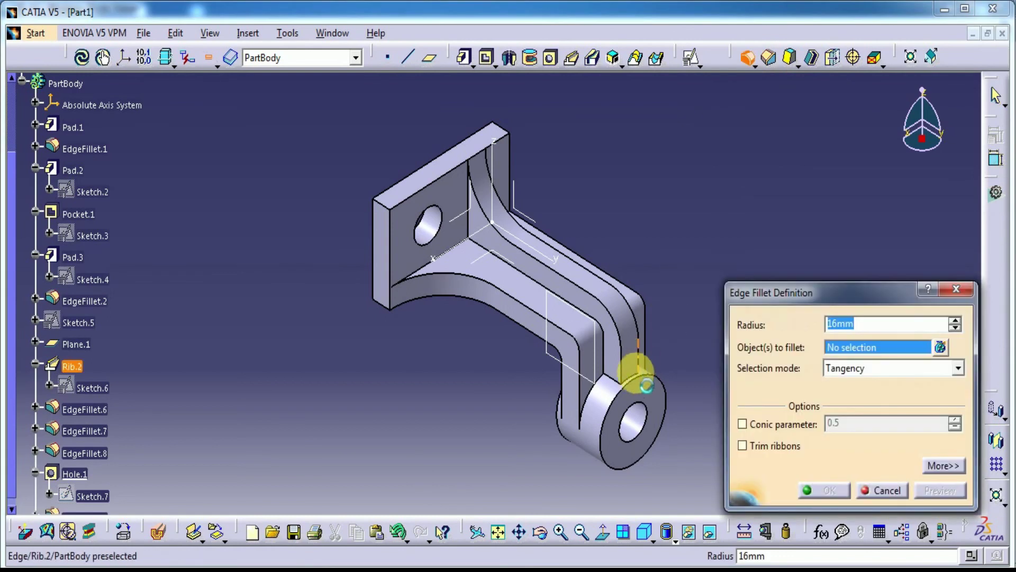
{"action": "middle_click_drag", "start_coordinate": [650, 379], "coordinate": [422, 250]}
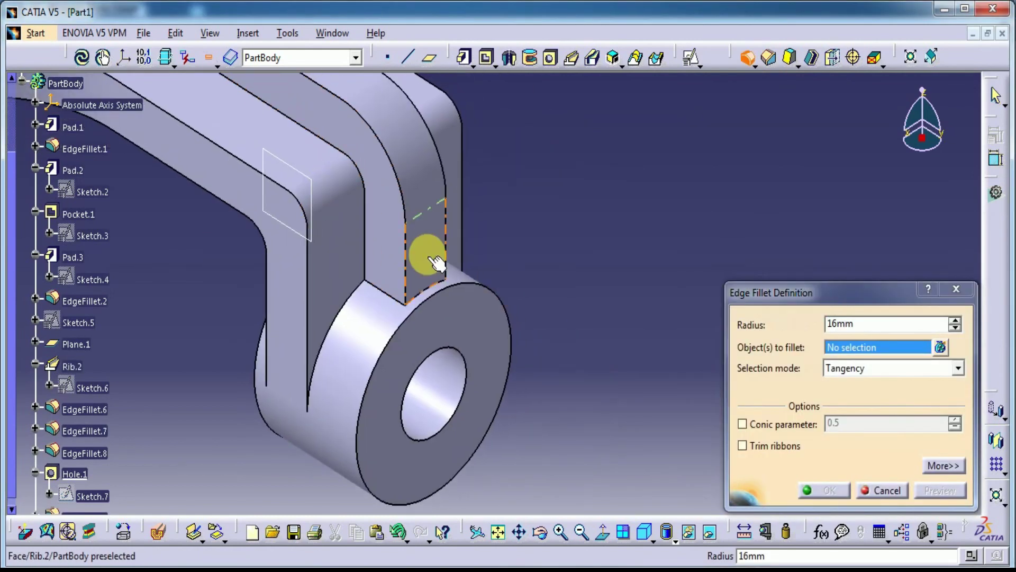
{"action": "left_click", "coordinate": [432, 288]}
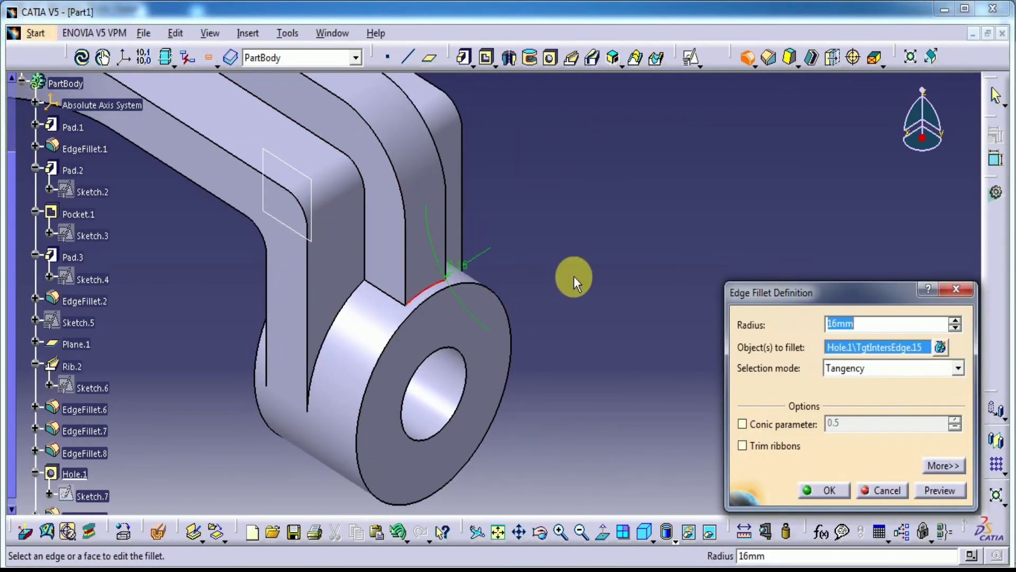
{"action": "type", "text": "2"}
{"action": "left_click", "coordinate": [941, 490]}
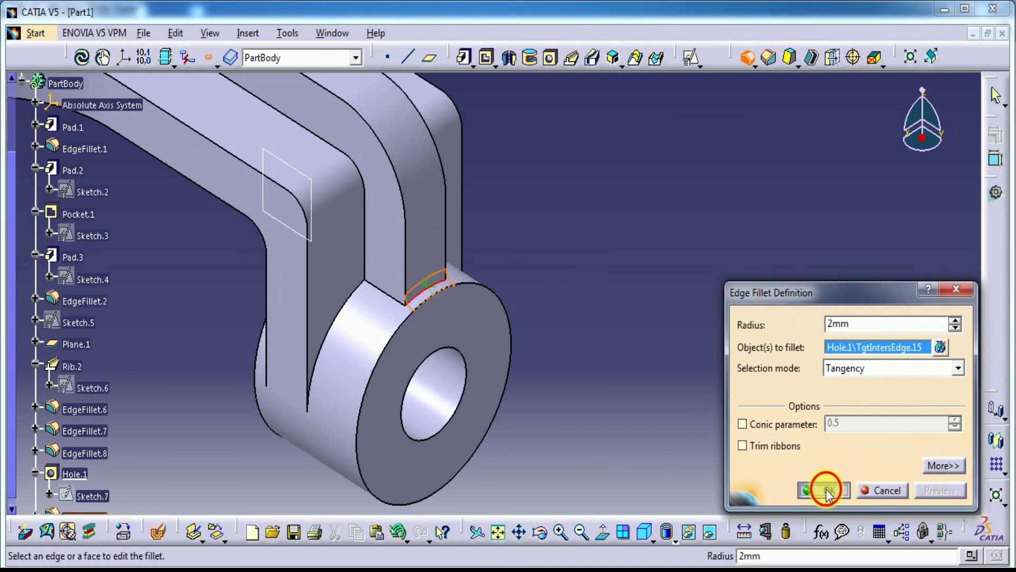
{"action": "left_click", "coordinate": [829, 491]}
{"action": "middle_click_drag", "start_coordinate": [612, 189], "coordinate": [719, 377]}
- Collapse the specification tree to Part1 and recentre the finished bracket in the view
{"action": "left_click", "coordinate": [22, 79]}
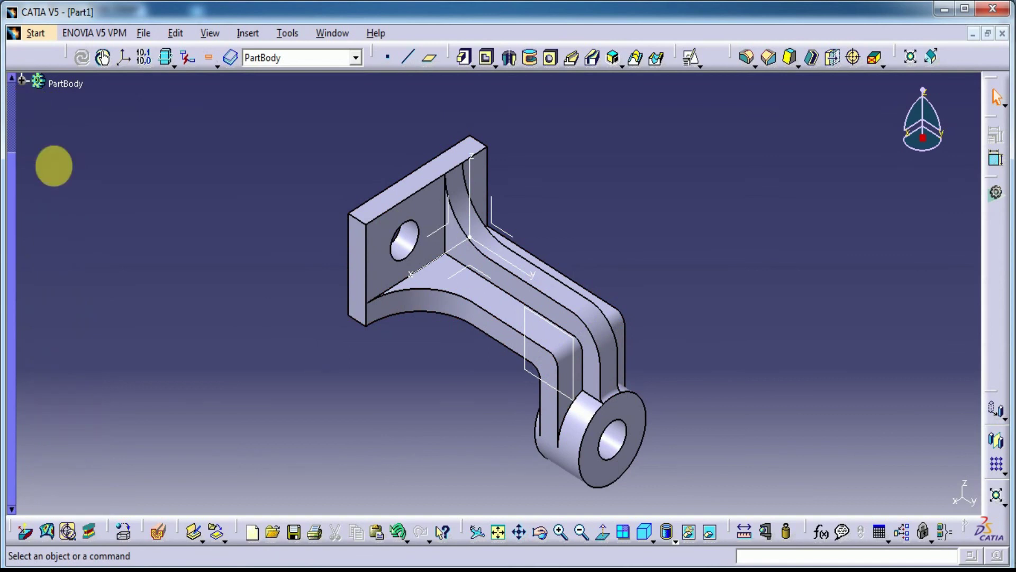
{"action": "scroll", "coordinate": [82, 207], "scroll_direction": "up", "scroll_amount": 3}
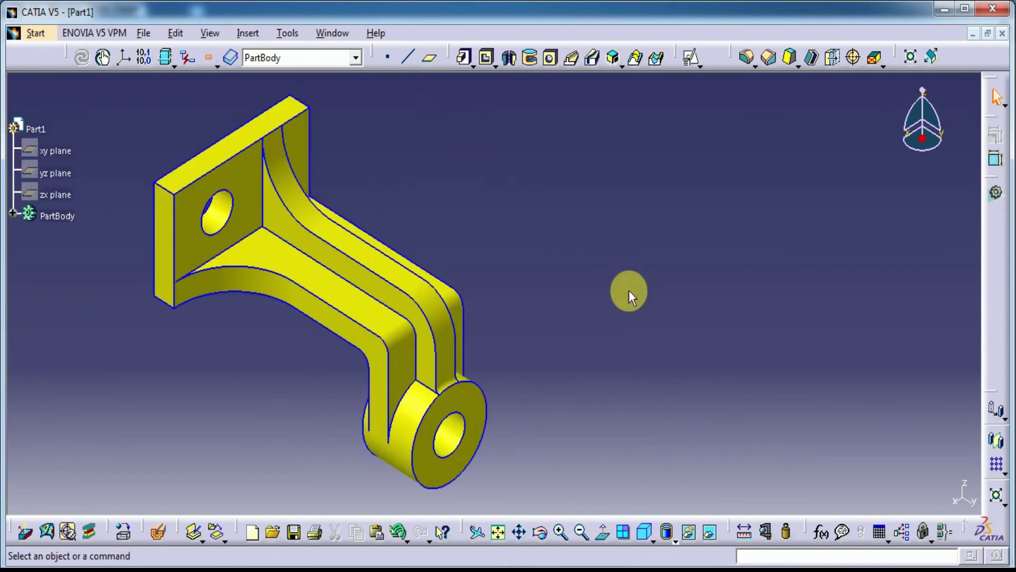
{"action": "middle_click_drag", "start_coordinate": [560, 260], "coordinate": [557, 261]}
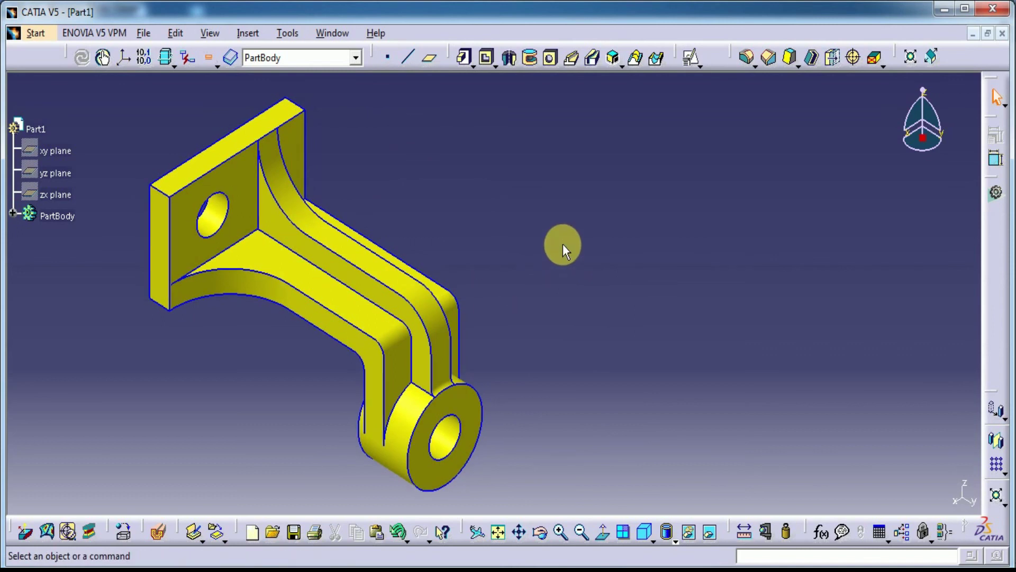